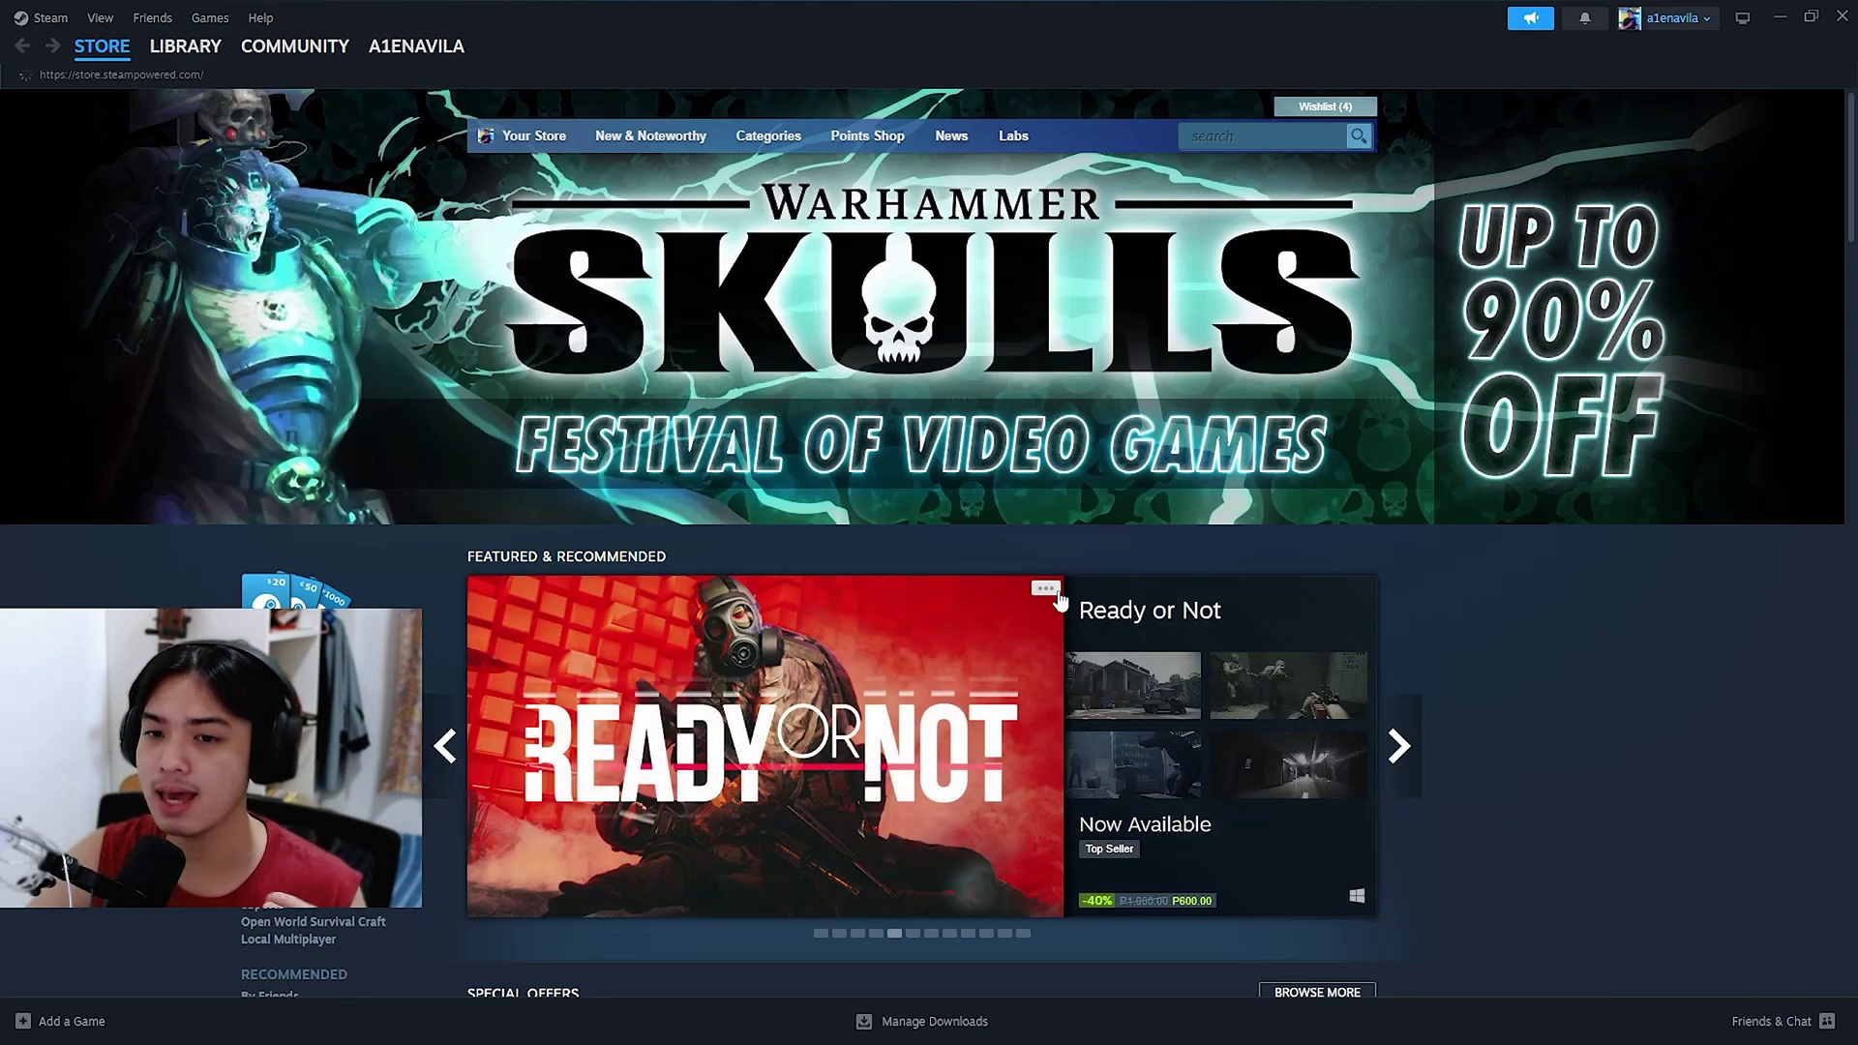
Step: Open the TEKKEN 8 library page, then Steam Settings on the Interface category
{"action": "left_click", "coordinate": [194, 54]}
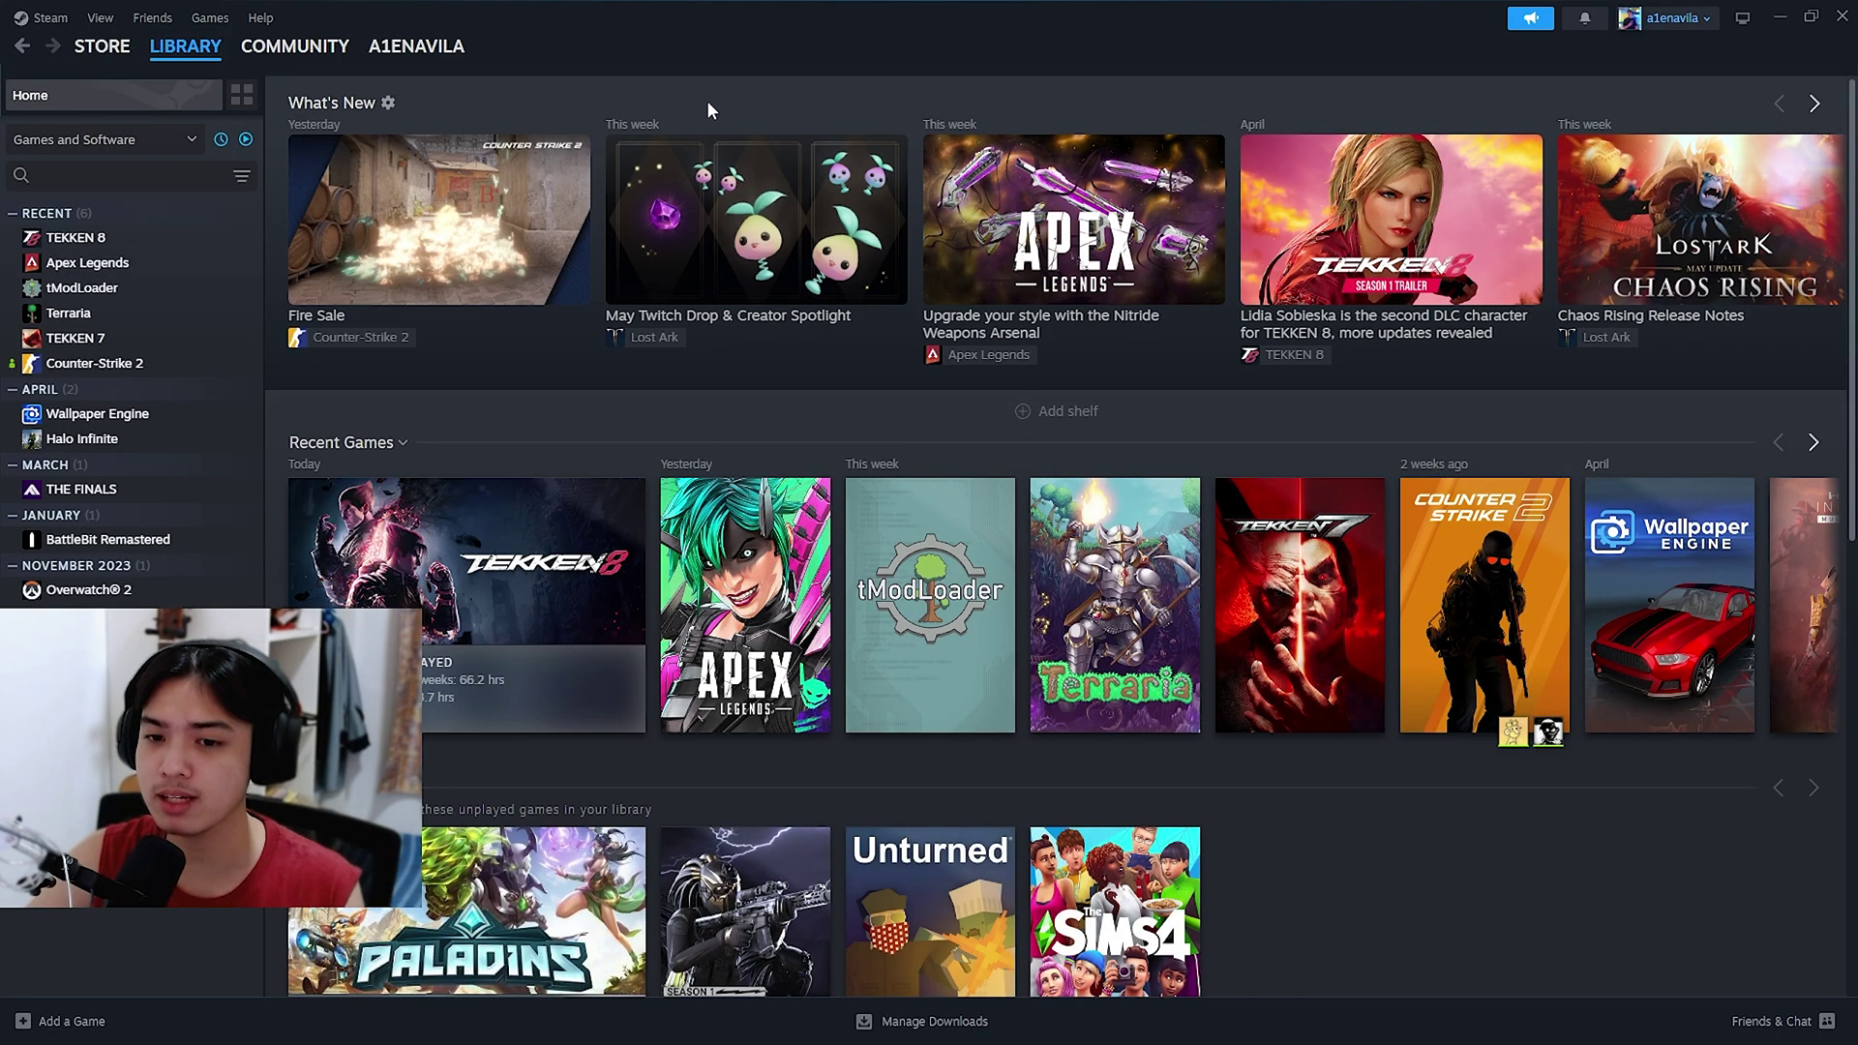
{"action": "left_click", "coordinate": [126, 251]}
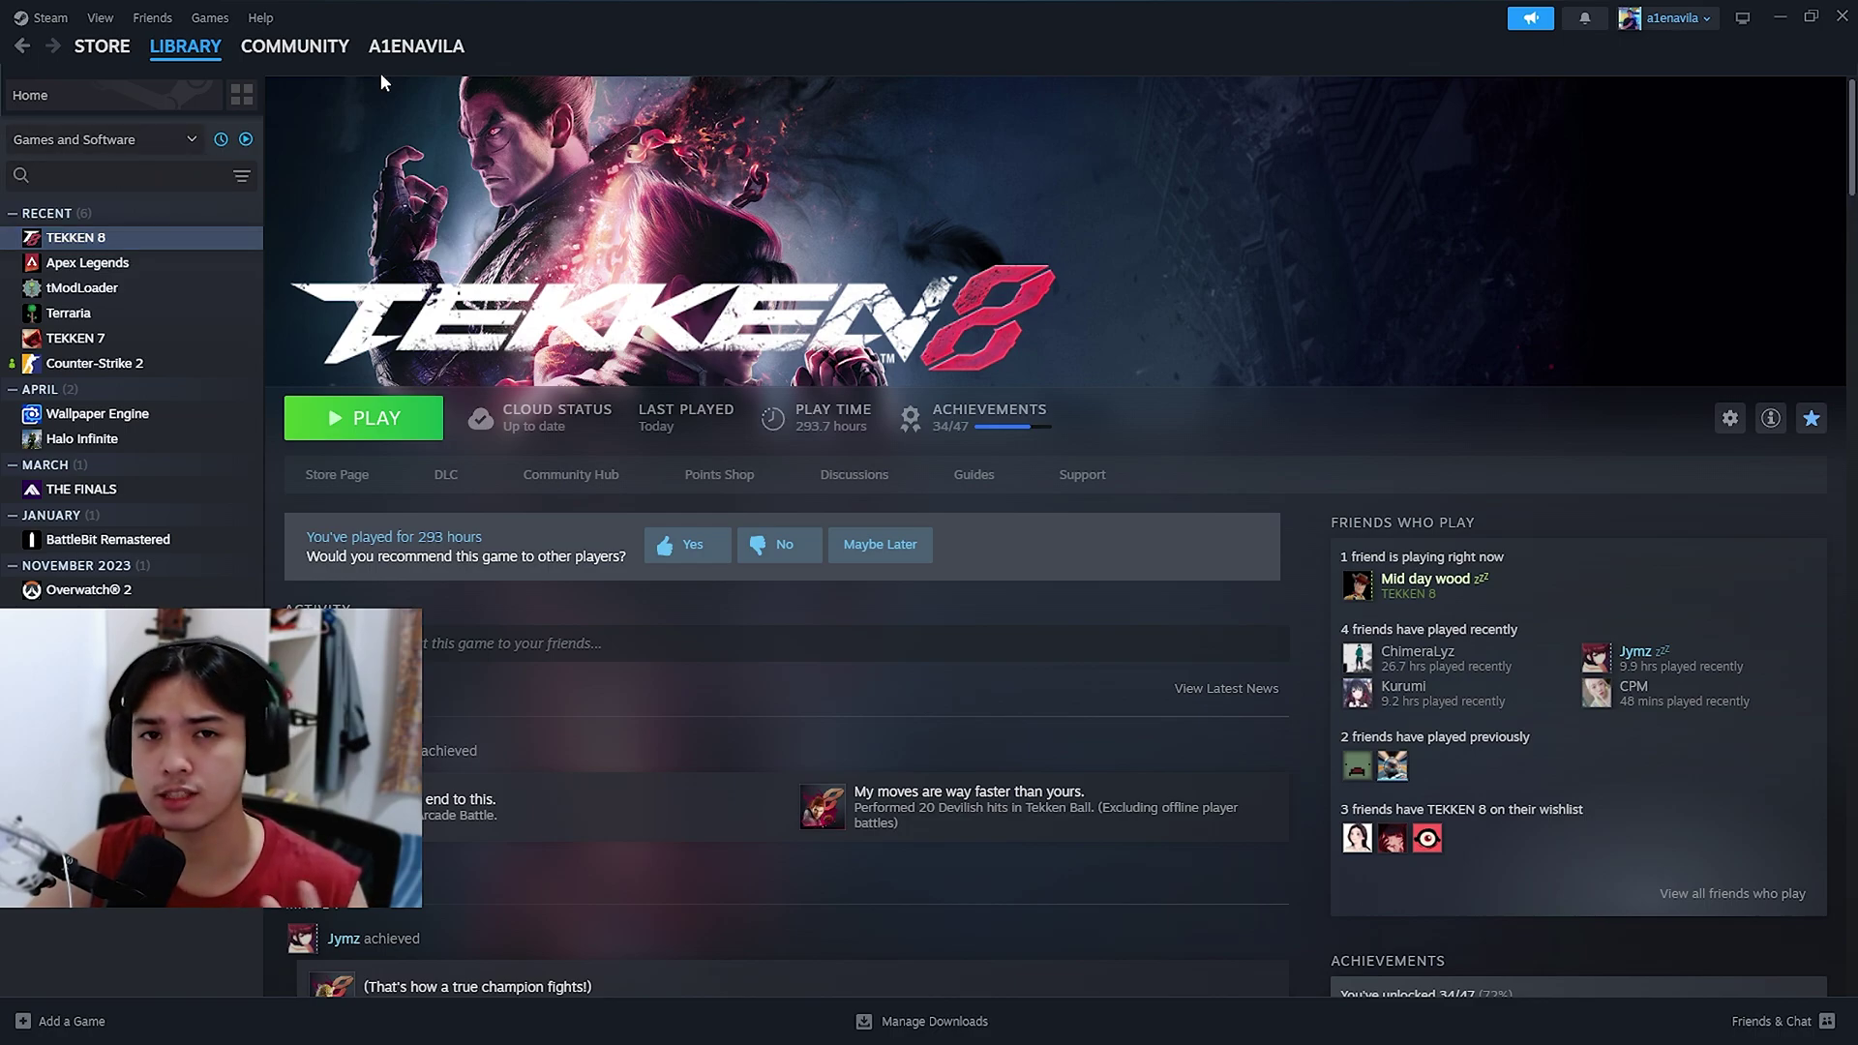
{"action": "left_click", "coordinate": [38, 19]}
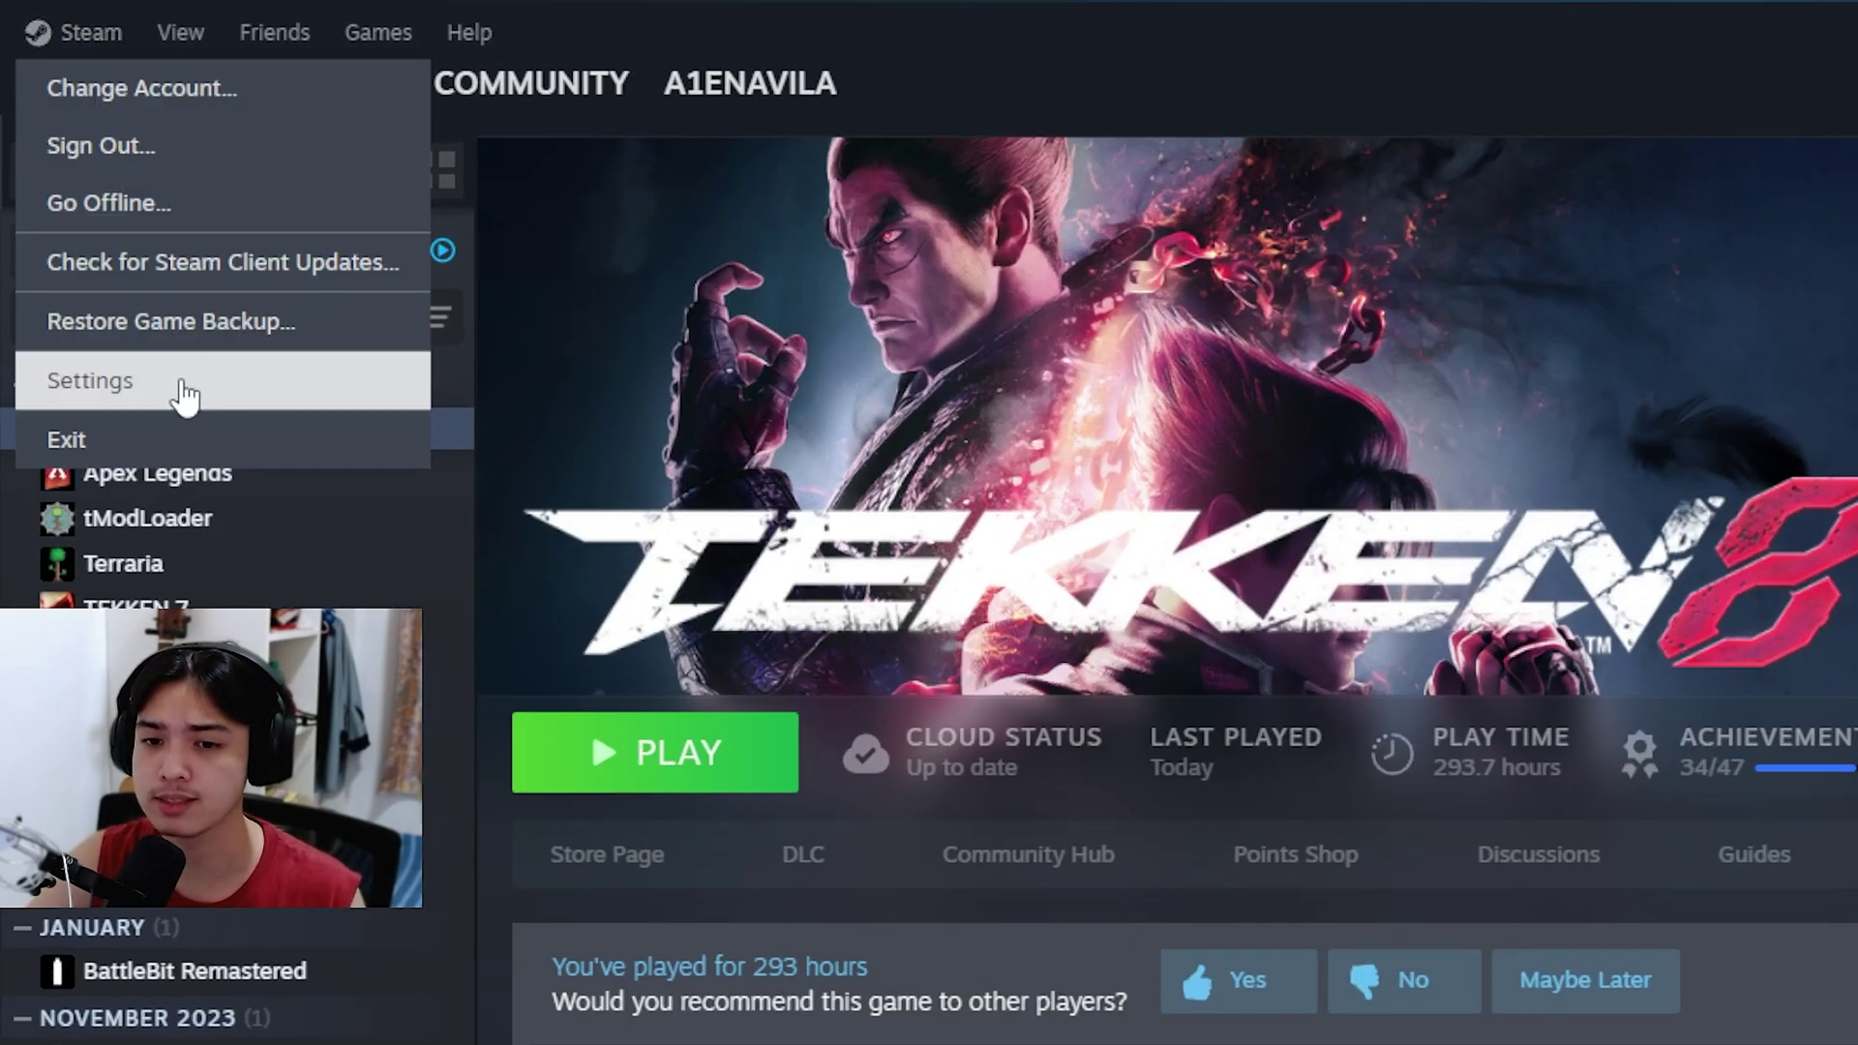
{"action": "left_click", "coordinate": [191, 384]}
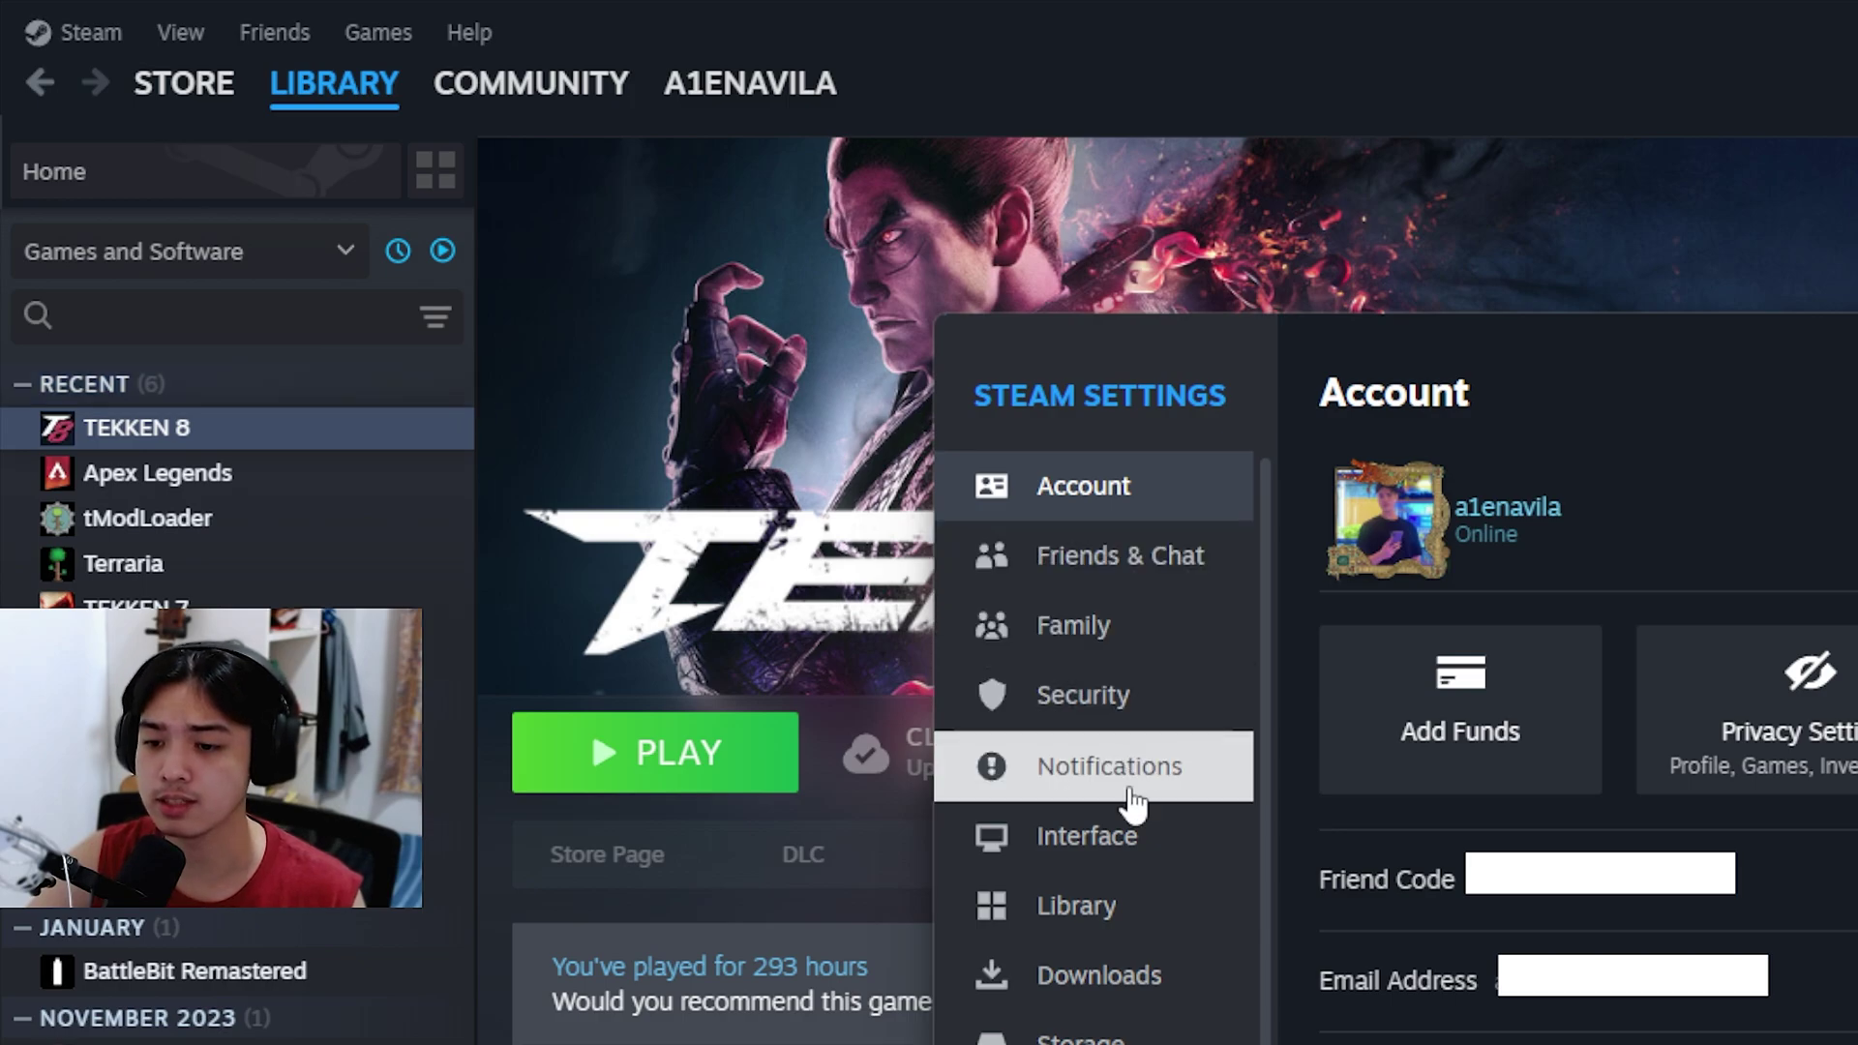
{"action": "left_click", "coordinate": [1130, 791]}
Step: Set Client Beta Participation to Steam Families Beta and restart Steam
{"action": "left_click", "coordinate": [1153, 818]}
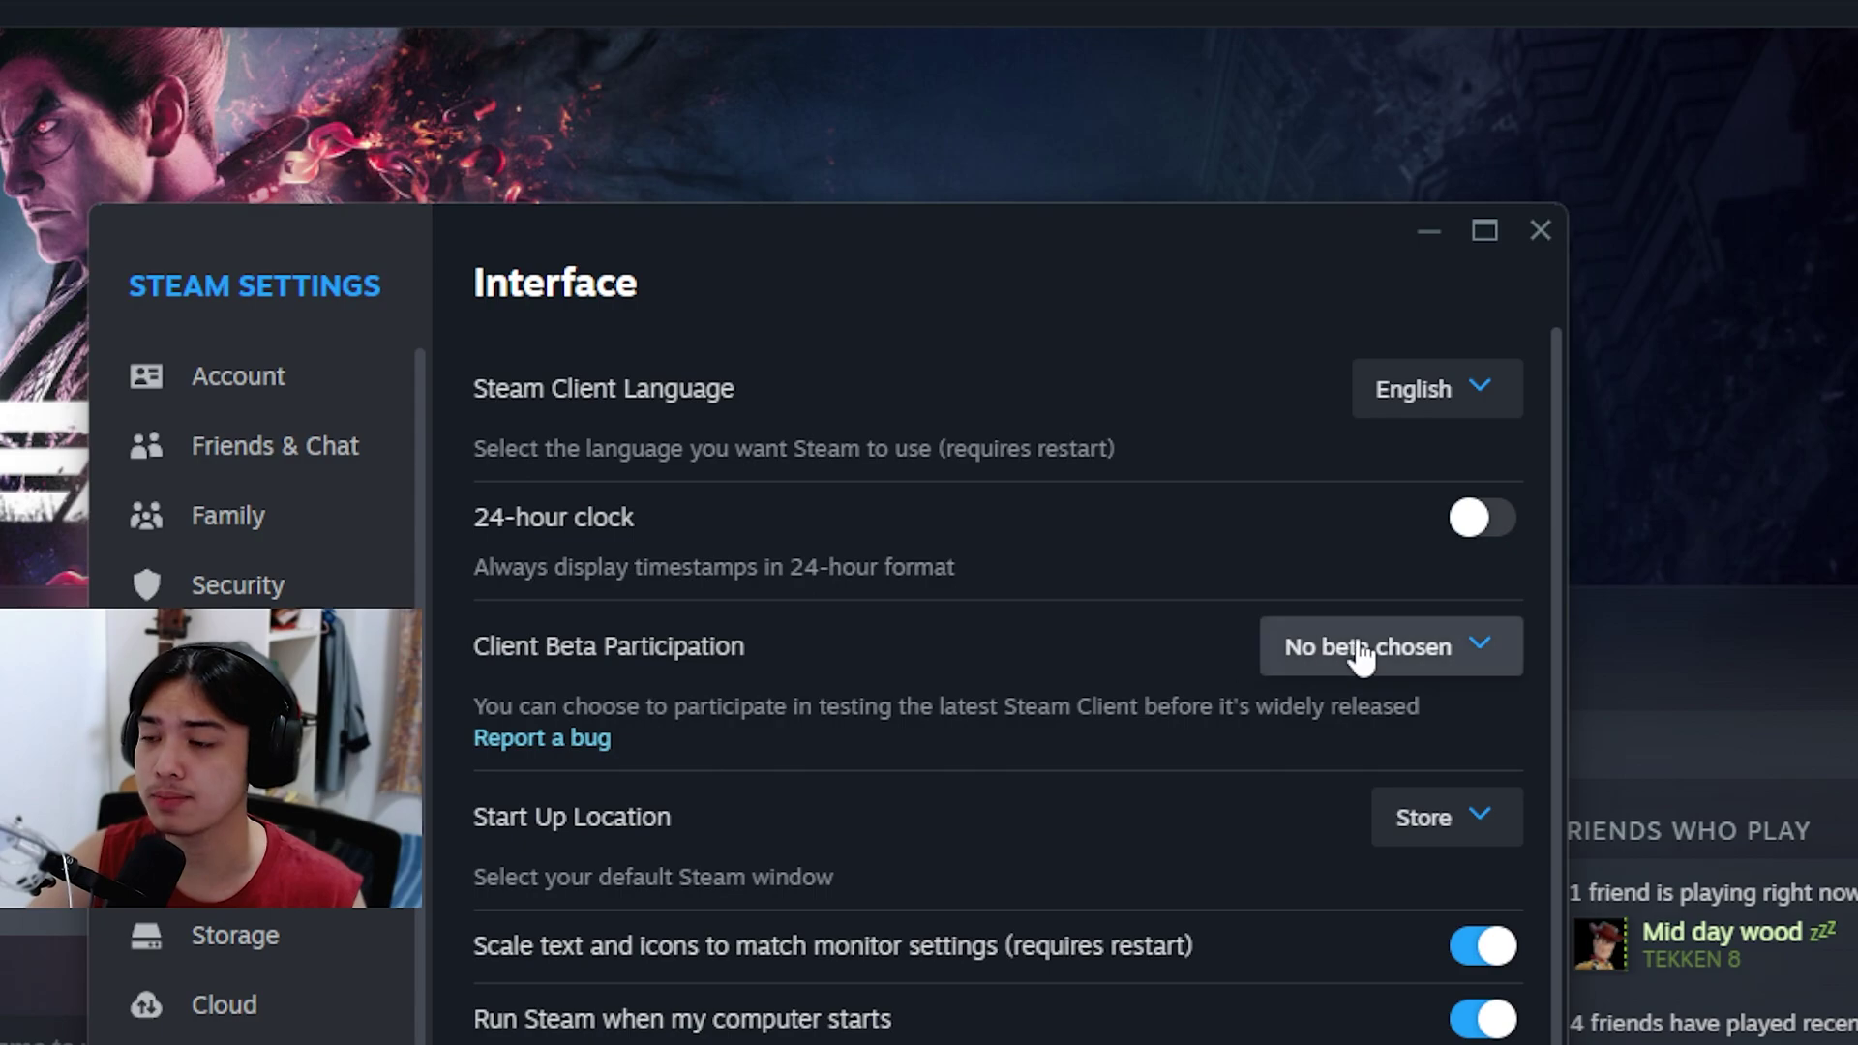
{"action": "left_click", "coordinate": [1424, 643]}
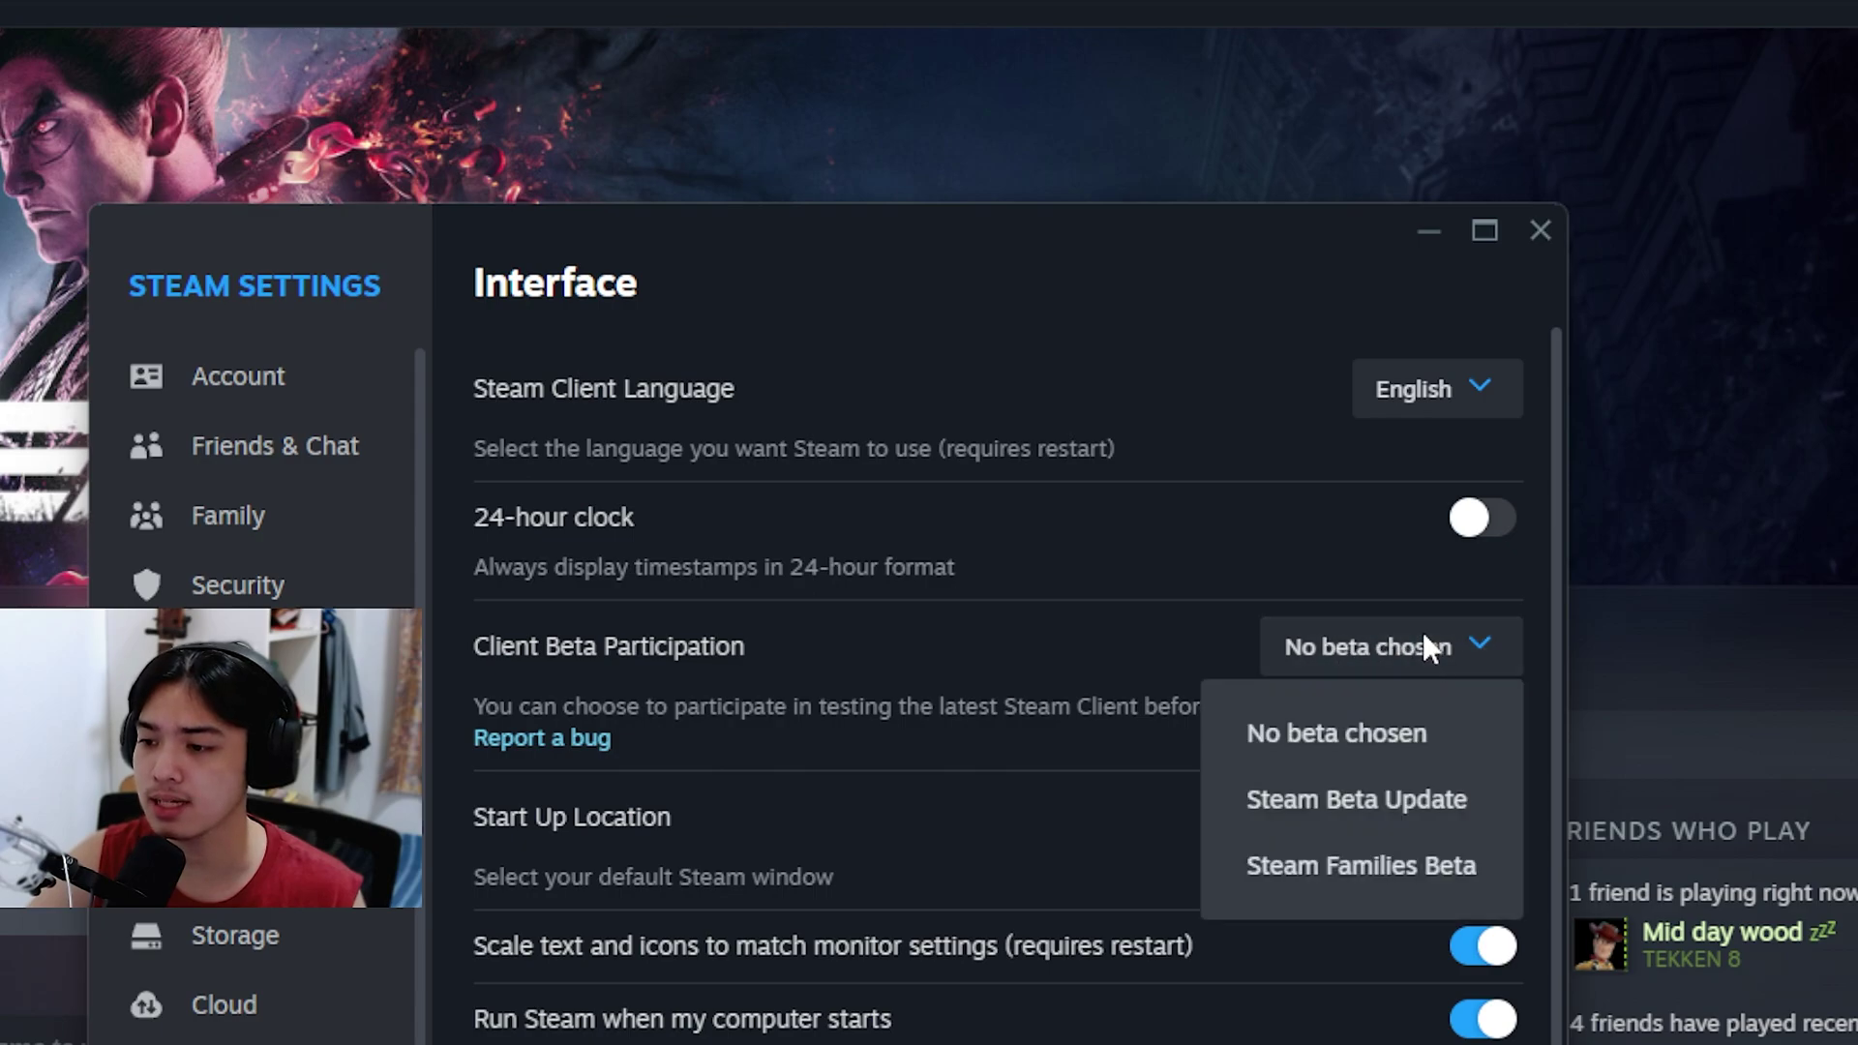
{"action": "left_click", "coordinate": [1381, 871]}
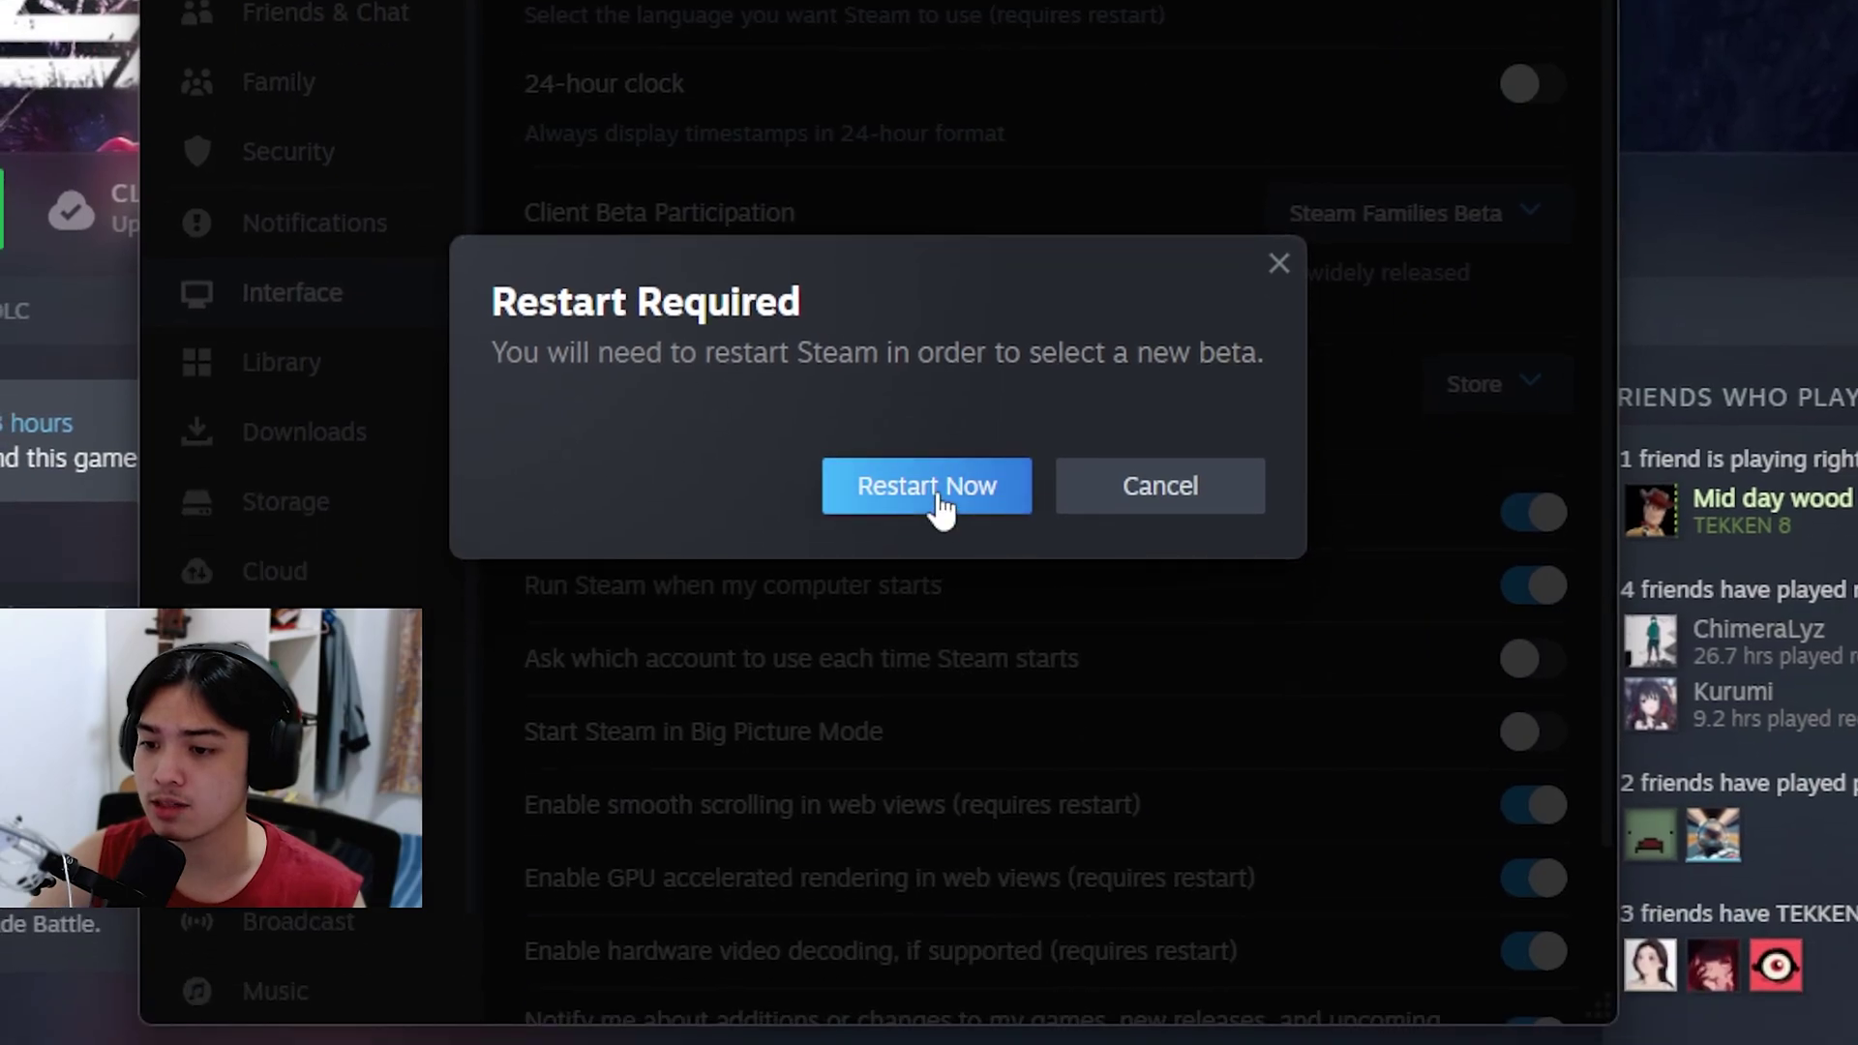
{"action": "left_click", "coordinate": [882, 918]}
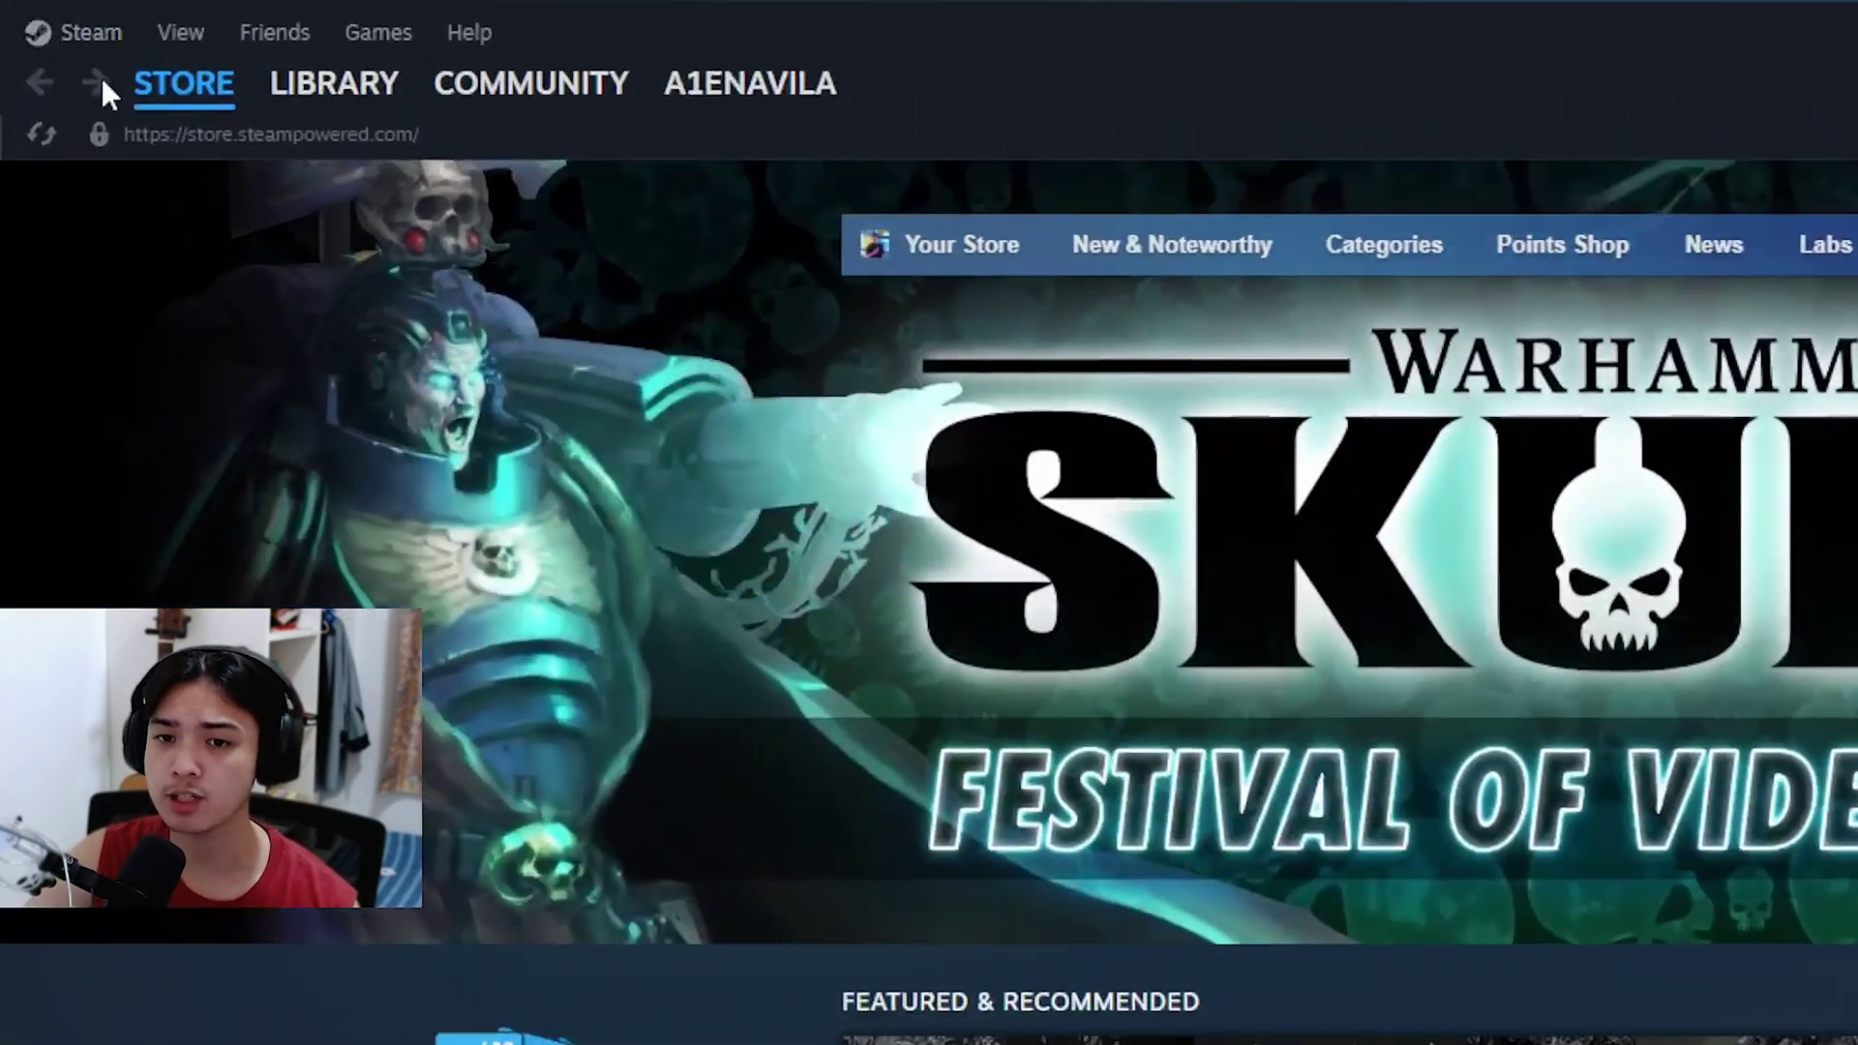
Step: Go to the Family page in Steam Settings and begin creating or joining a Steam Family
{"action": "left_click", "coordinate": [51, 21]}
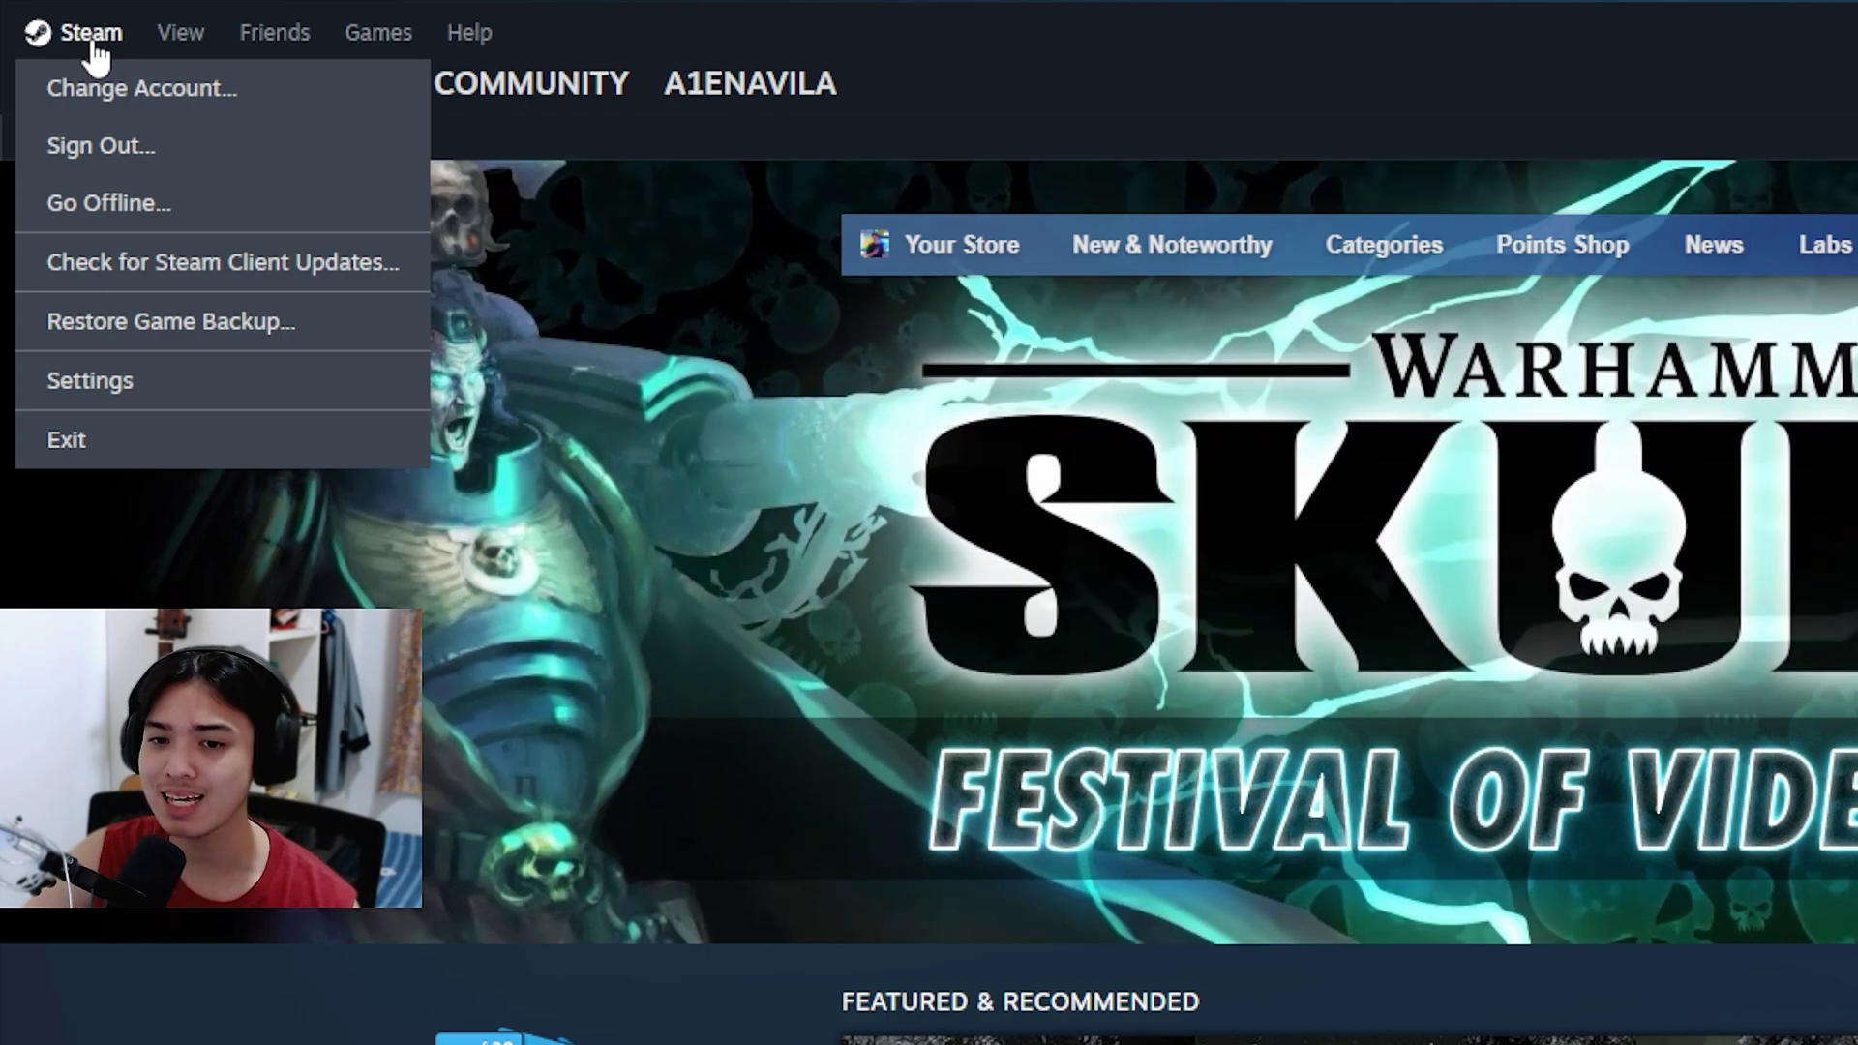
{"action": "left_click", "coordinate": [187, 379]}
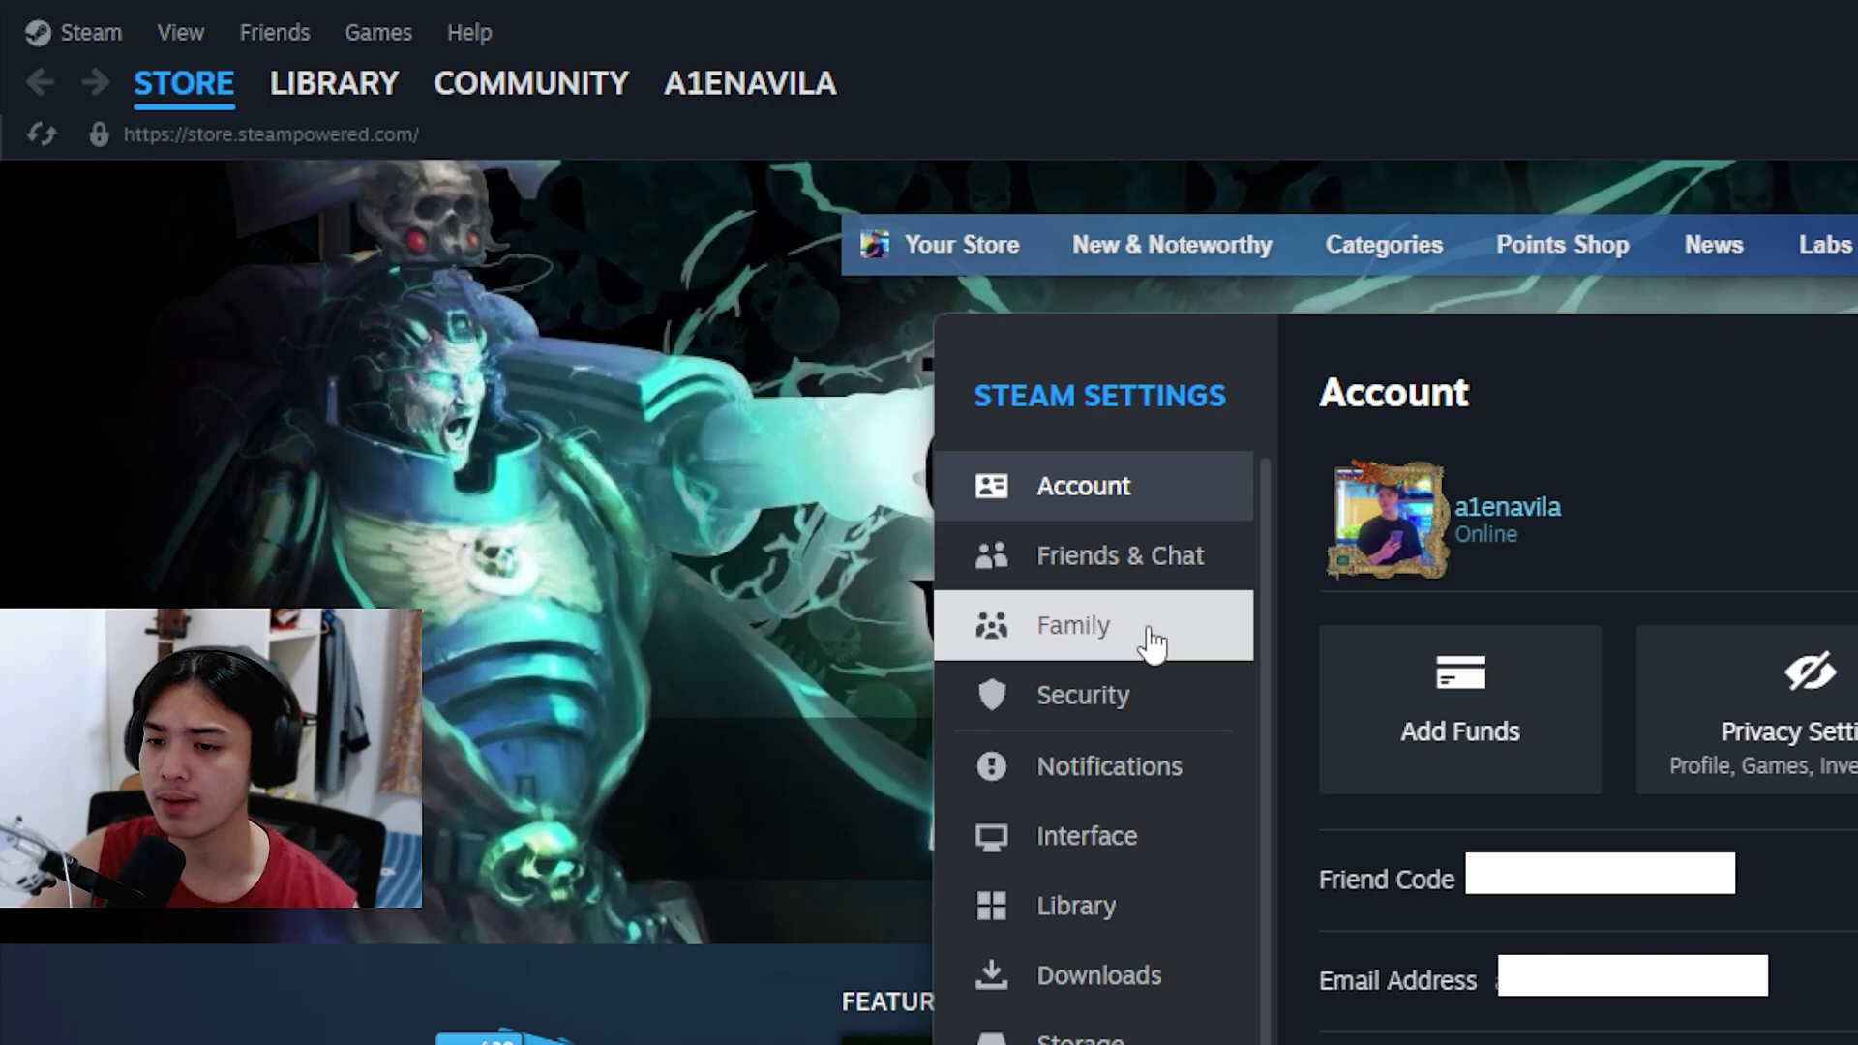
{"action": "left_click", "coordinate": [1077, 631]}
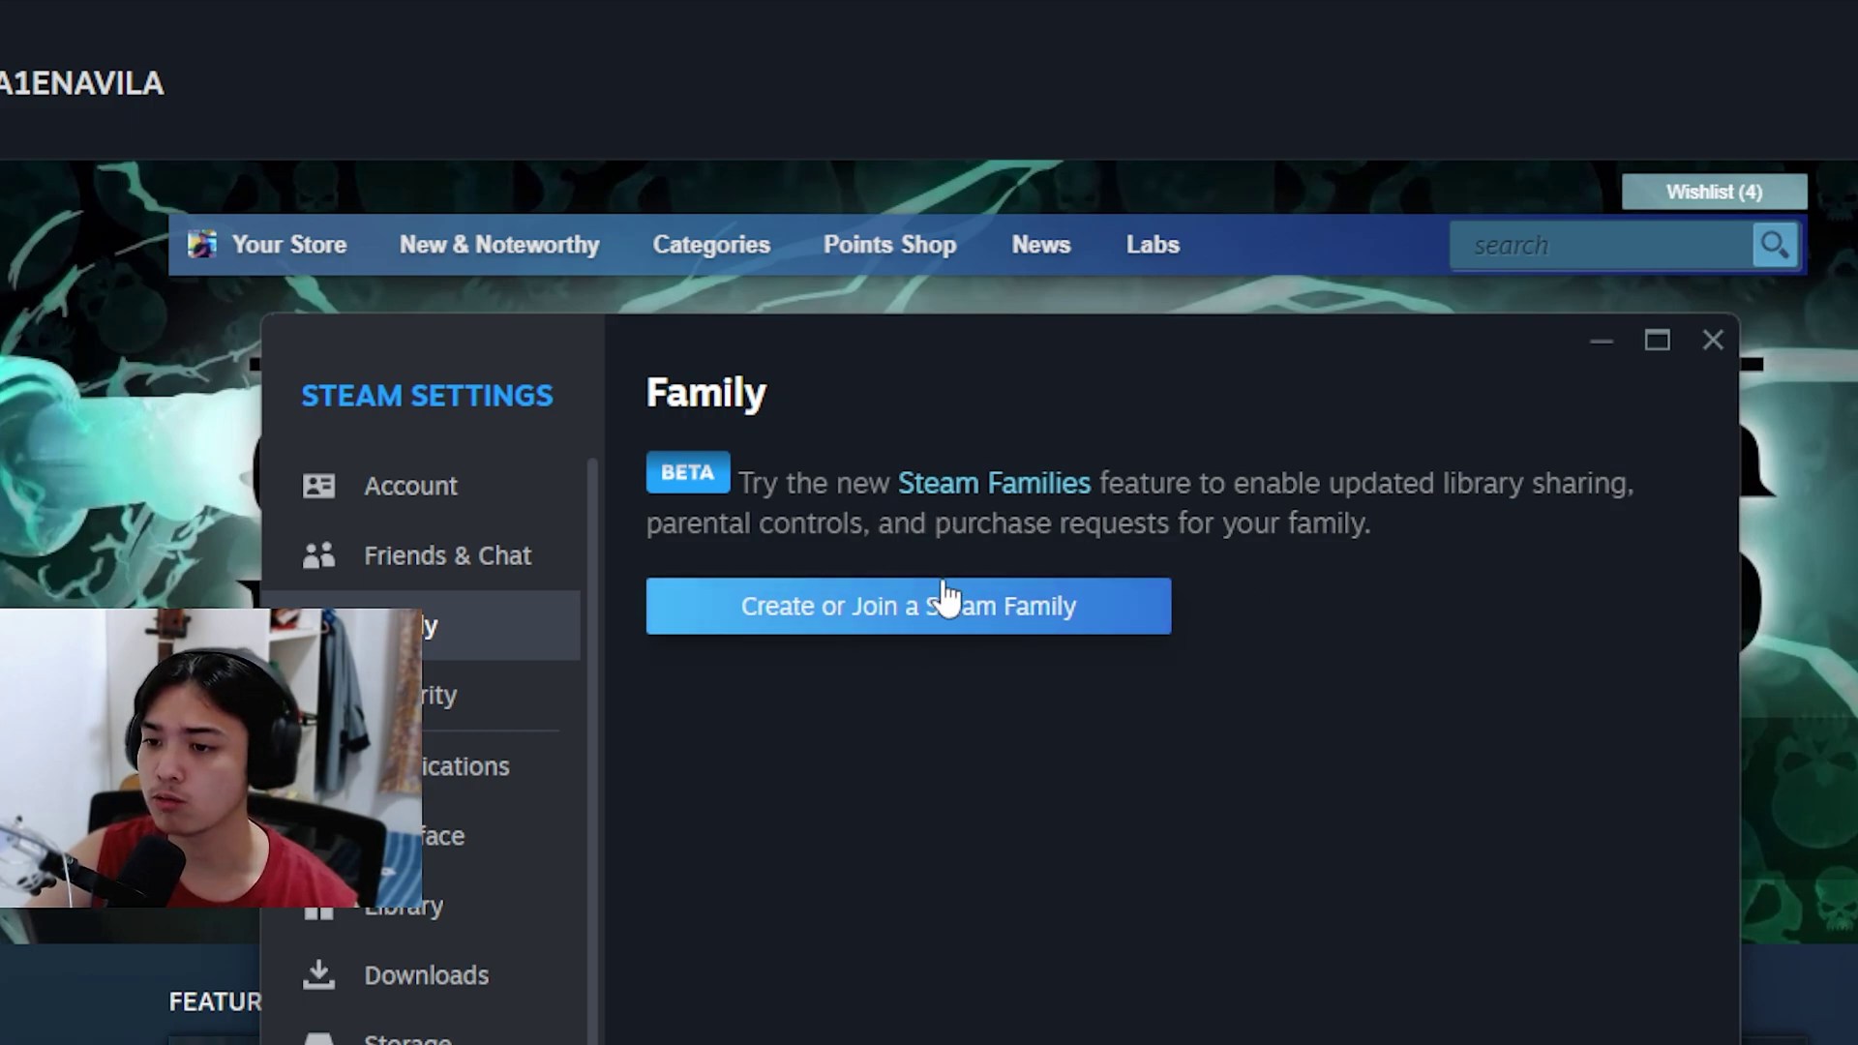
{"action": "left_click", "coordinate": [866, 624]}
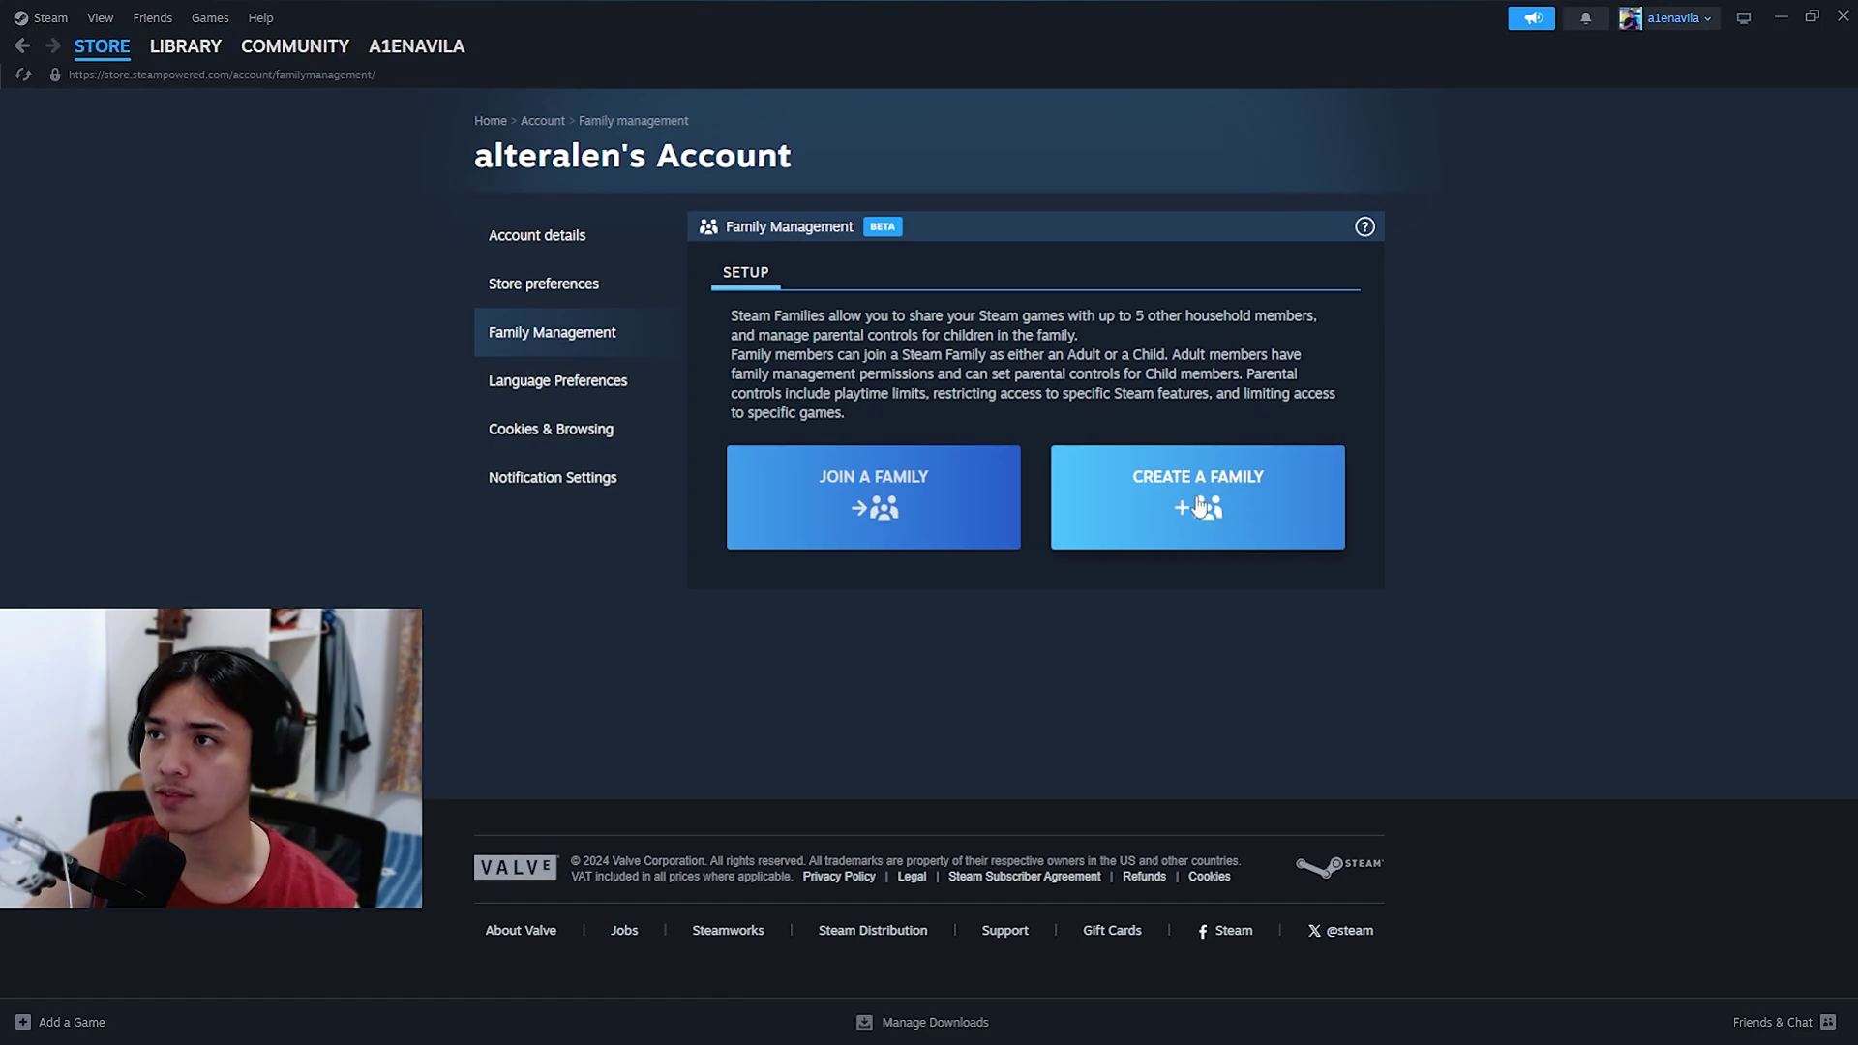
Step: Choose Create a Family, name it 'Personal Share', and create it
{"action": "left_click", "coordinate": [795, 586]}
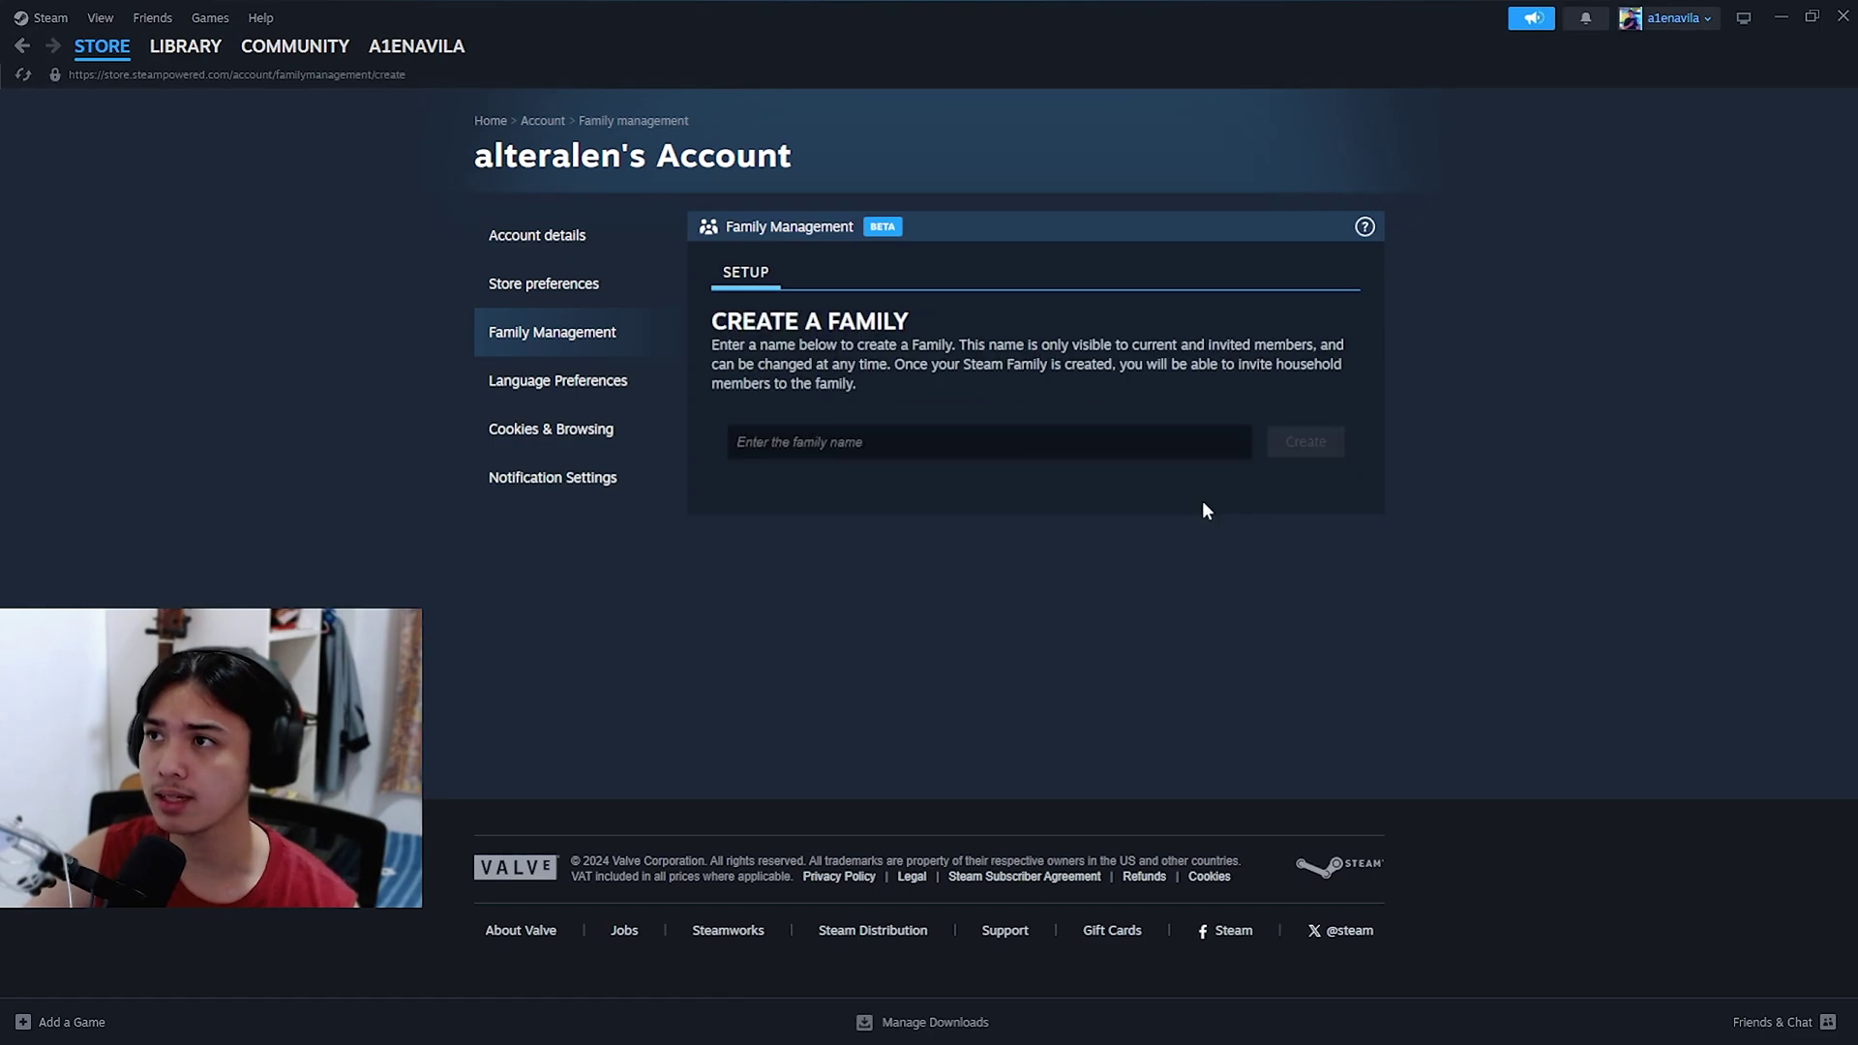
{"action": "left_click", "coordinate": [1002, 451]}
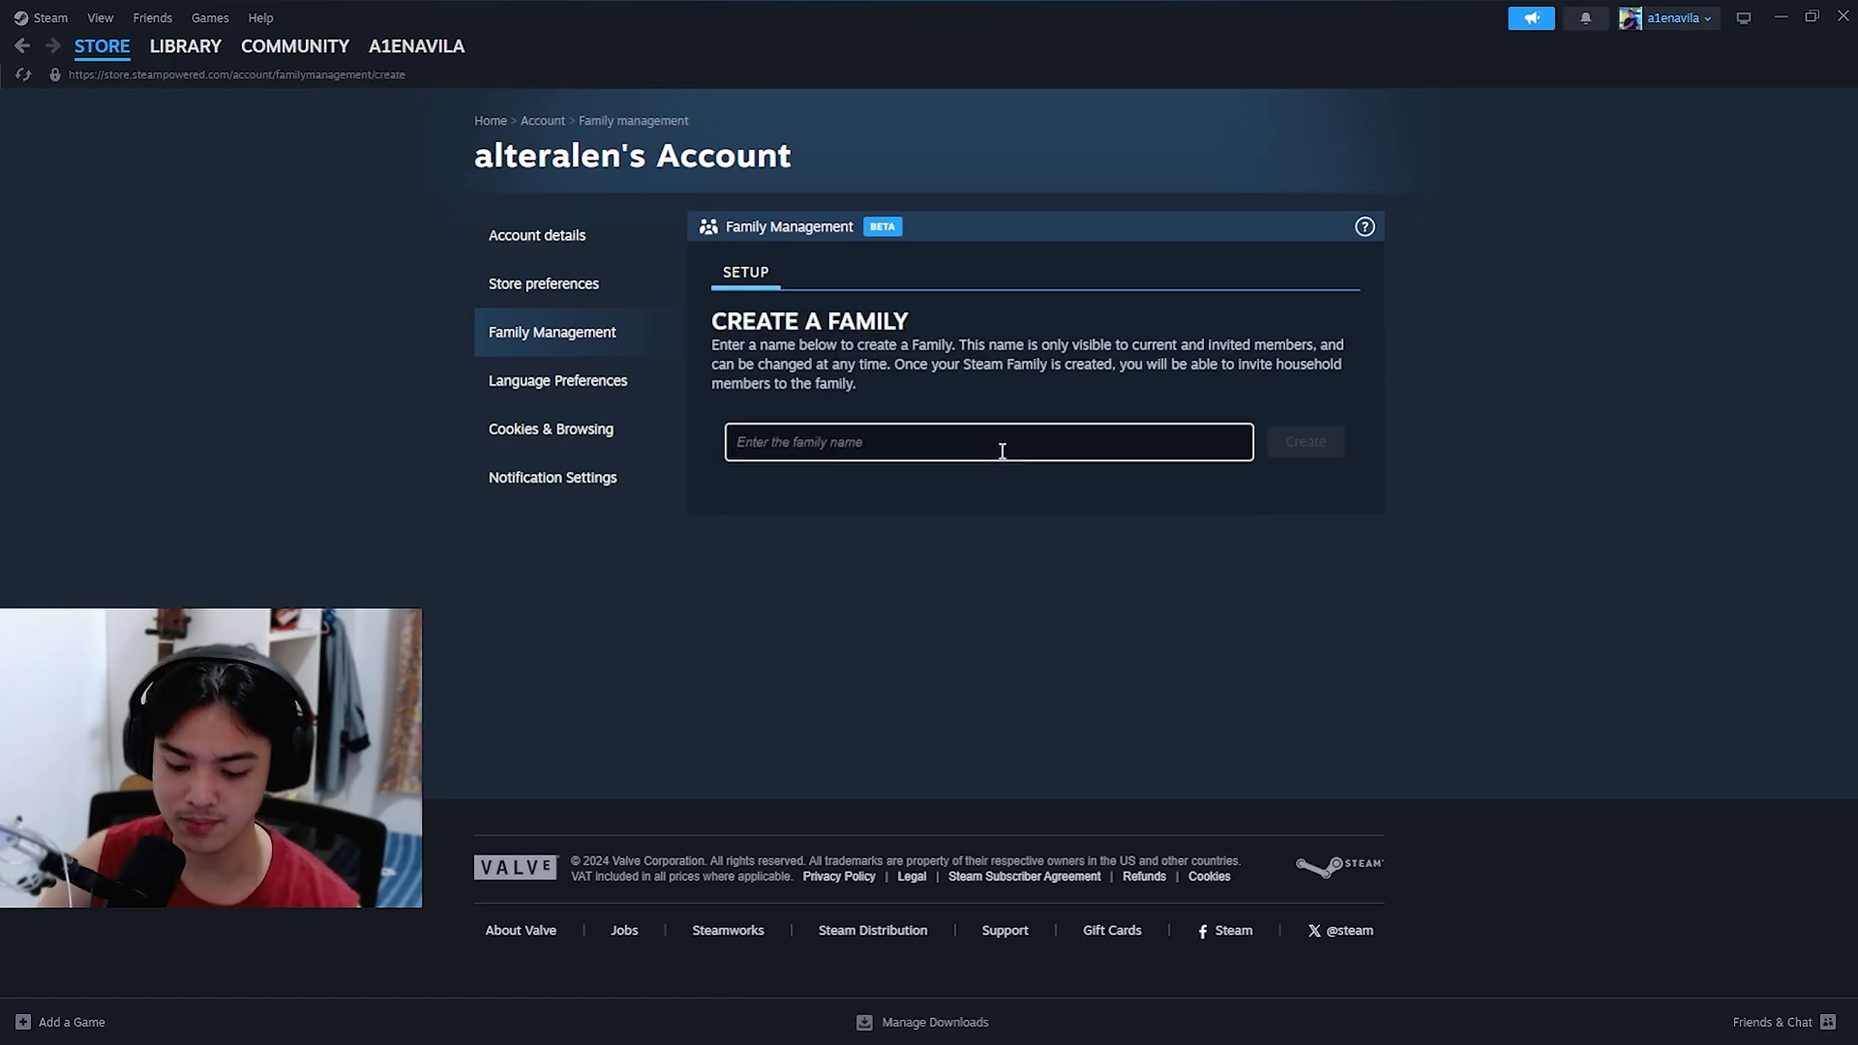
{"action": "type", "text": "asd"}
{"action": "key", "text": "BackSpace"}
{"action": "key", "text": "BackSpace"}
{"action": "key", "text": "BackSpace"}
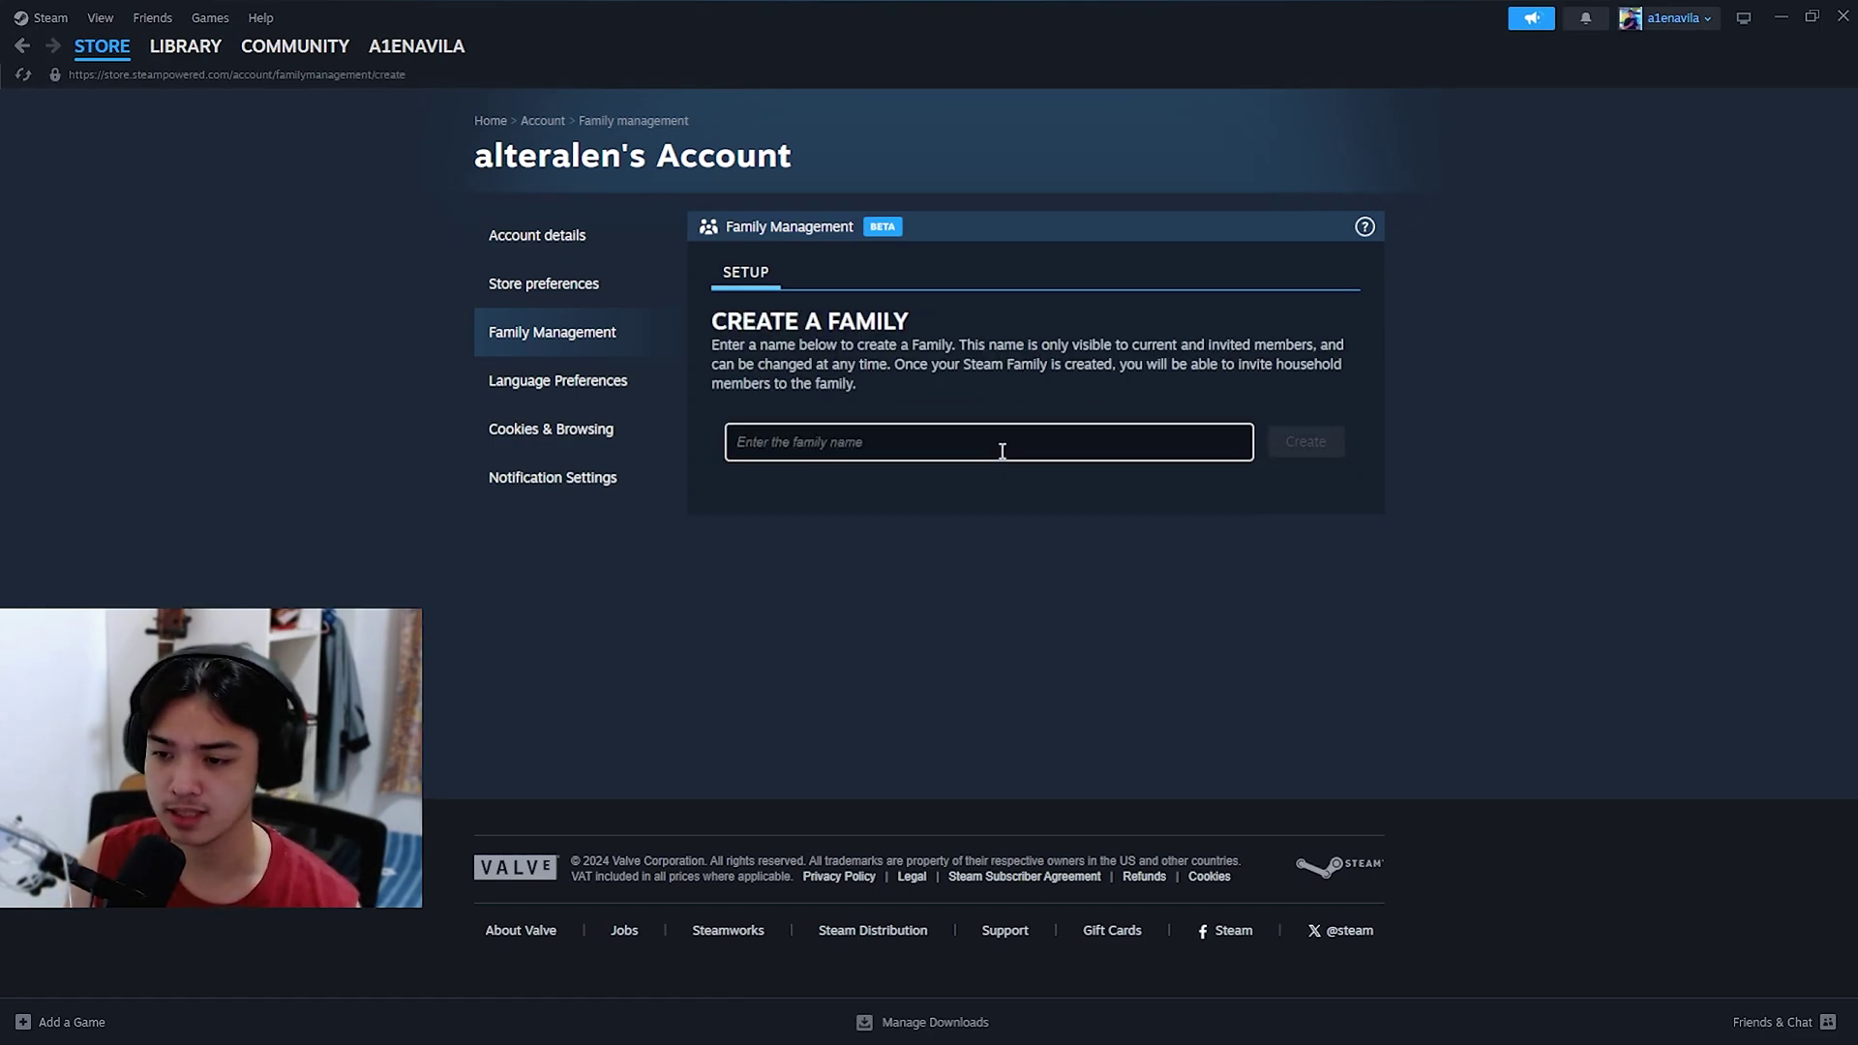
{"action": "type", "text": "Person"}
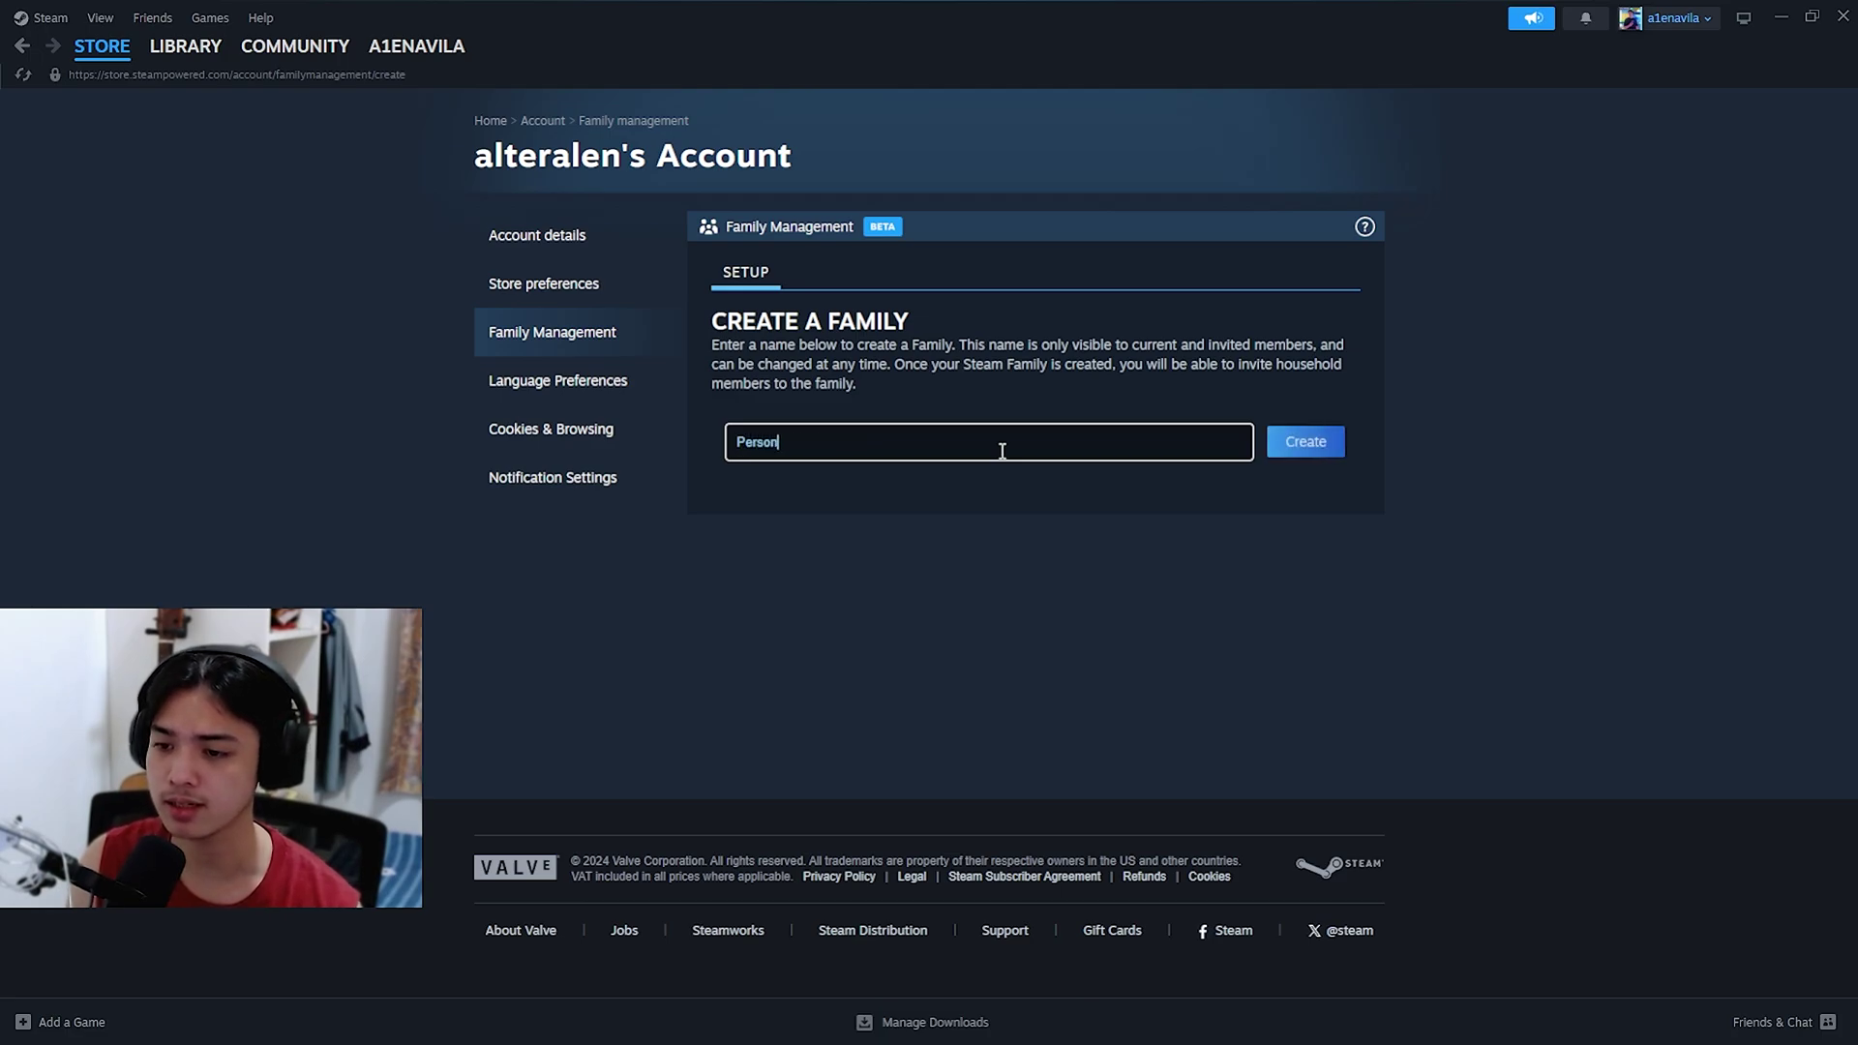
{"action": "type", "text": "al Share"}
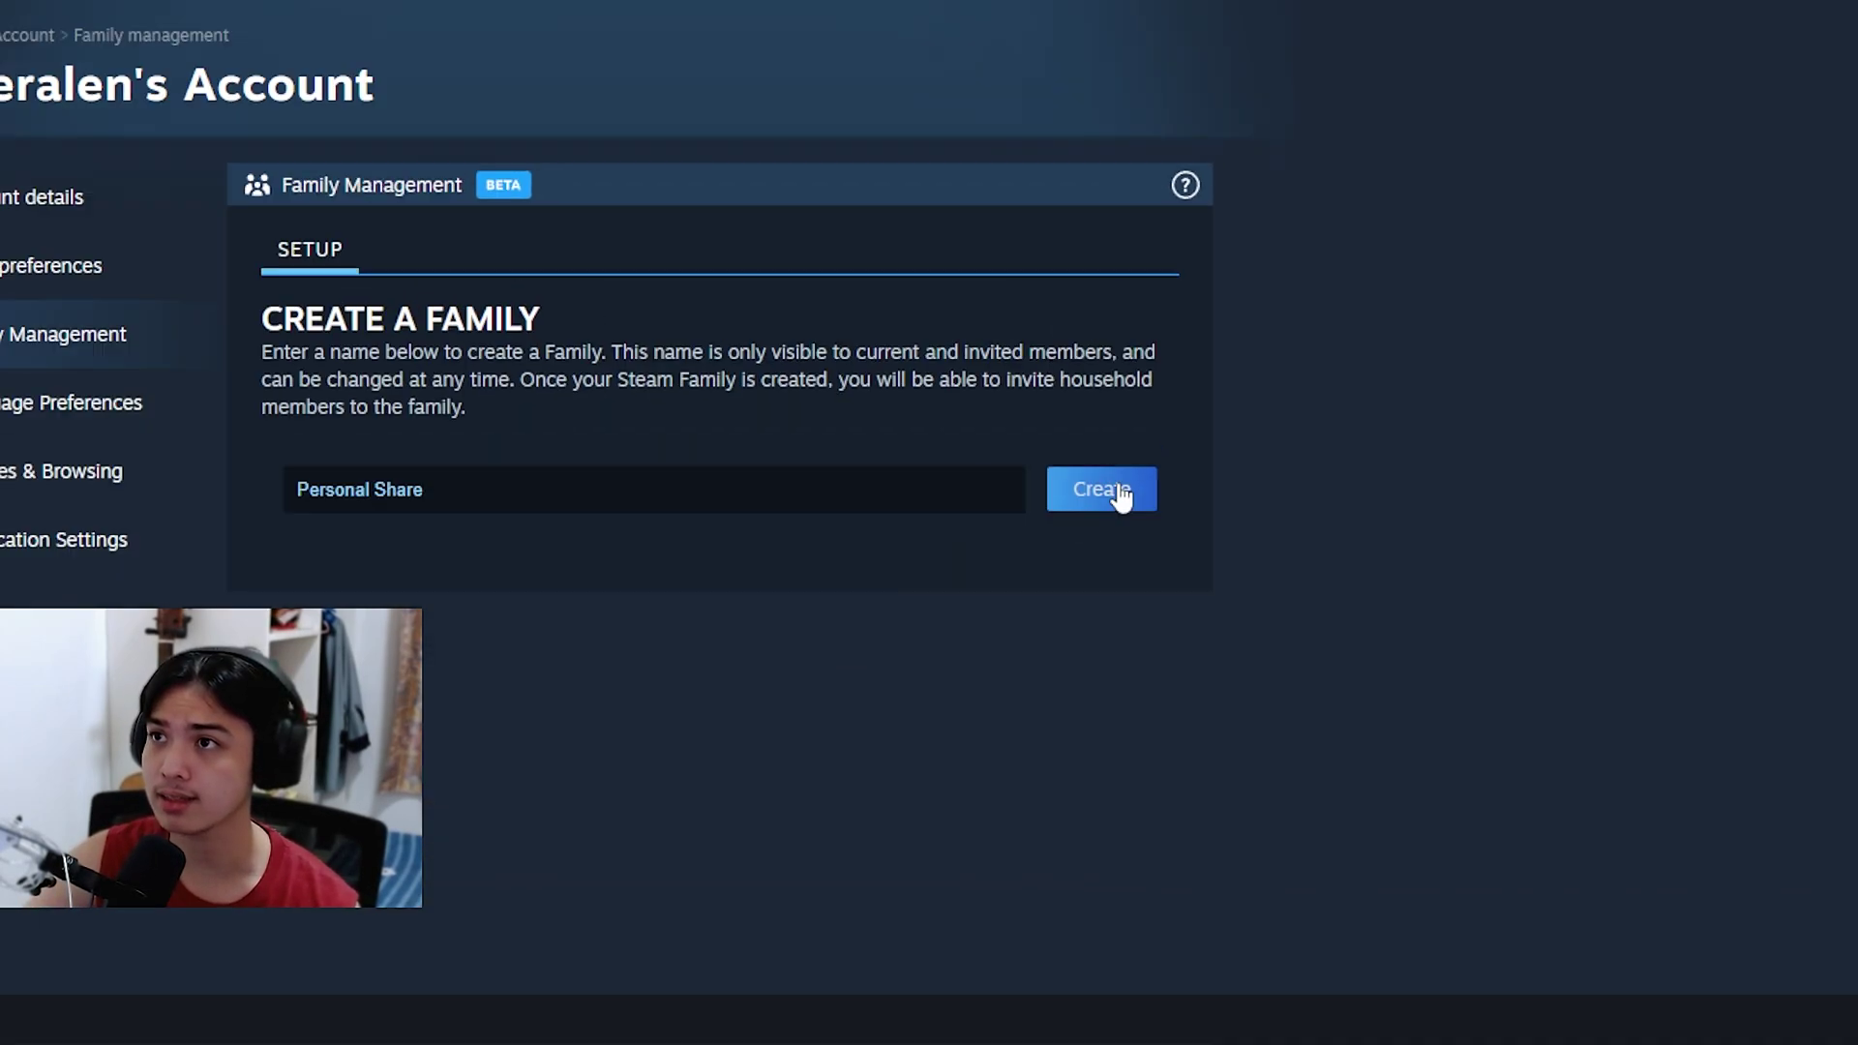
{"action": "left_click", "coordinate": [1316, 442]}
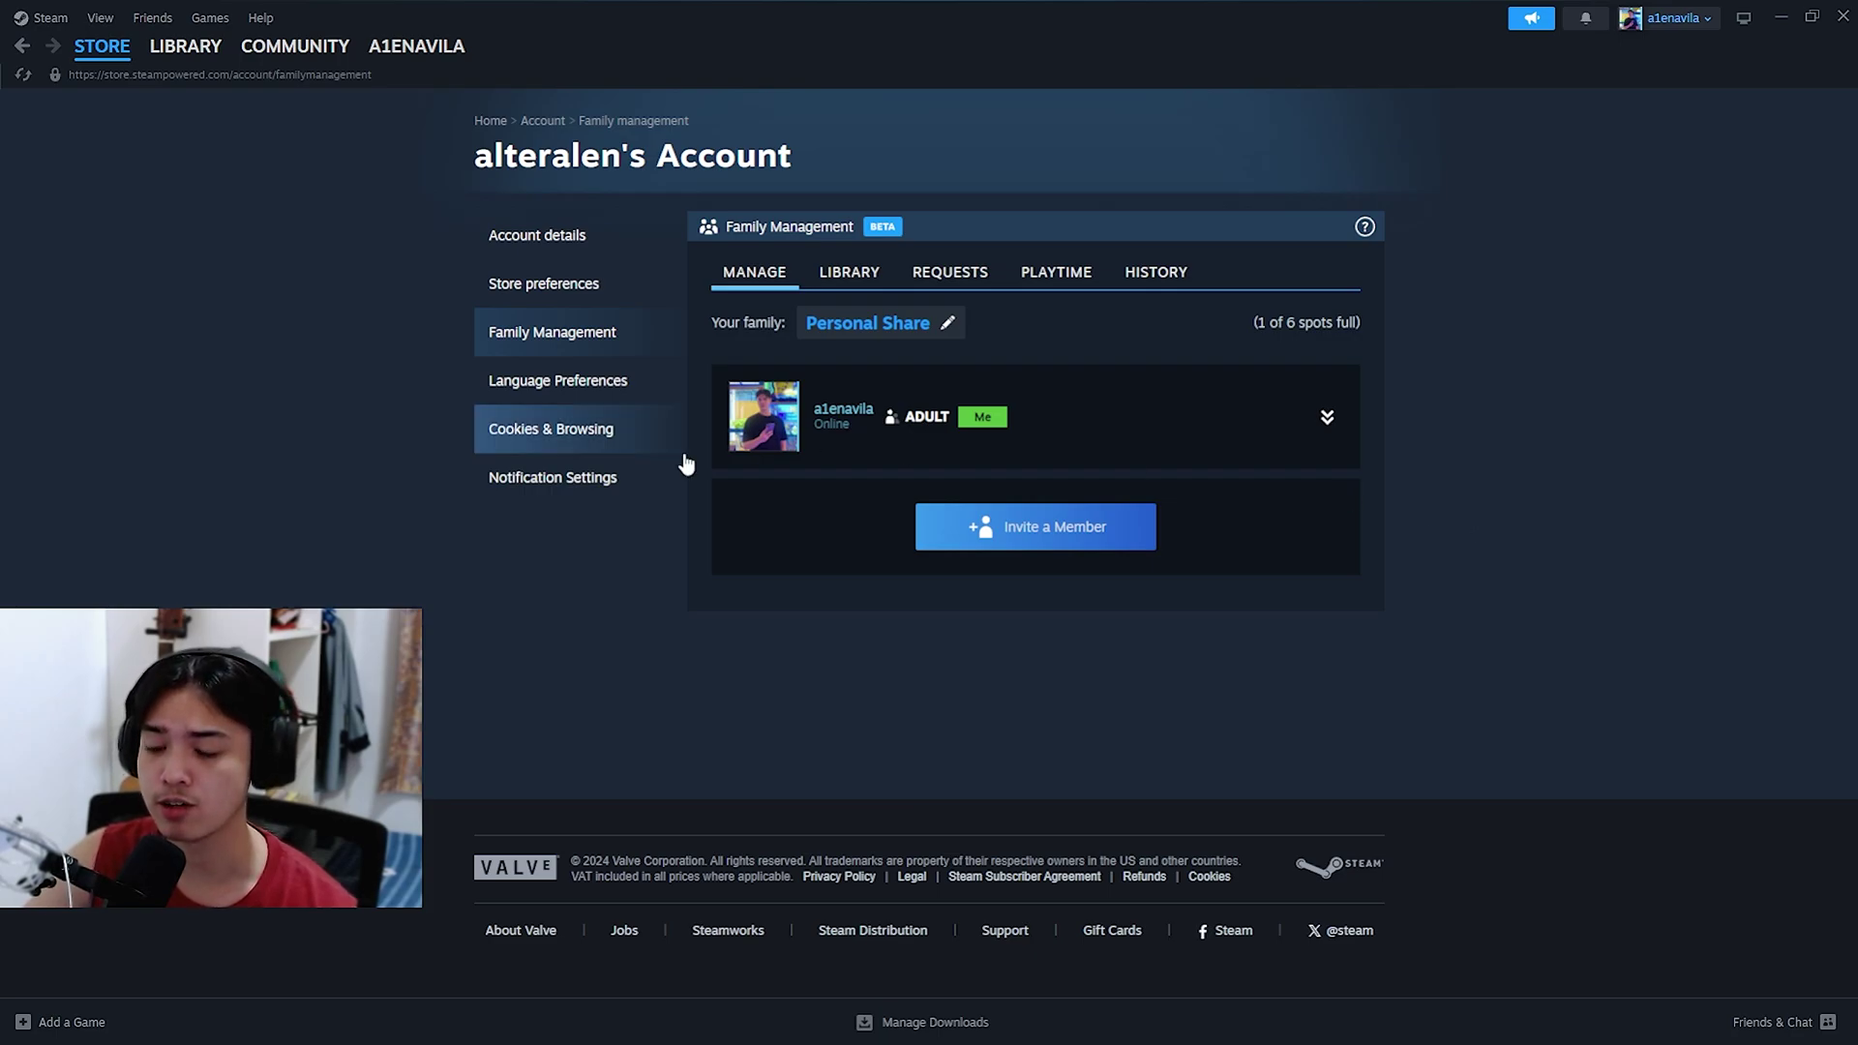
Step: Invite the second account from the friend list to Personal Share as an adult member
{"action": "left_click", "coordinate": [1072, 513]}
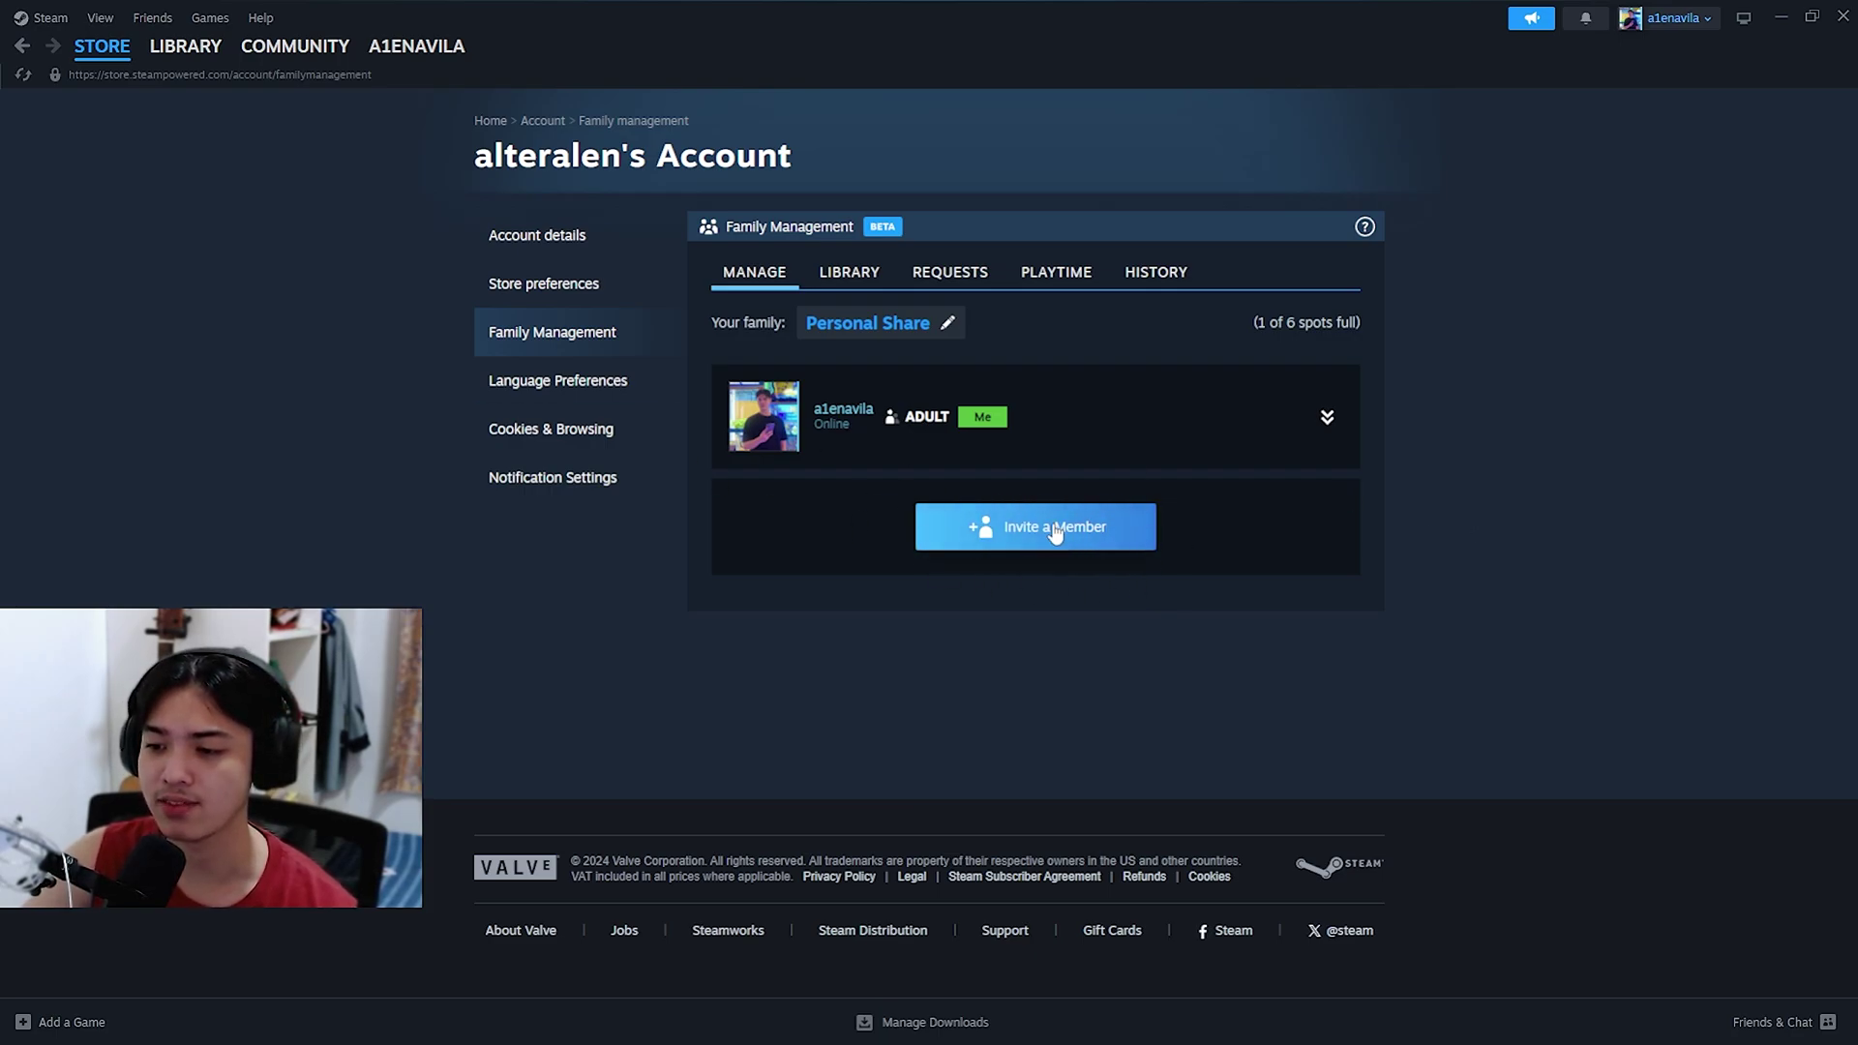
{"action": "left_click", "coordinate": [1002, 545]}
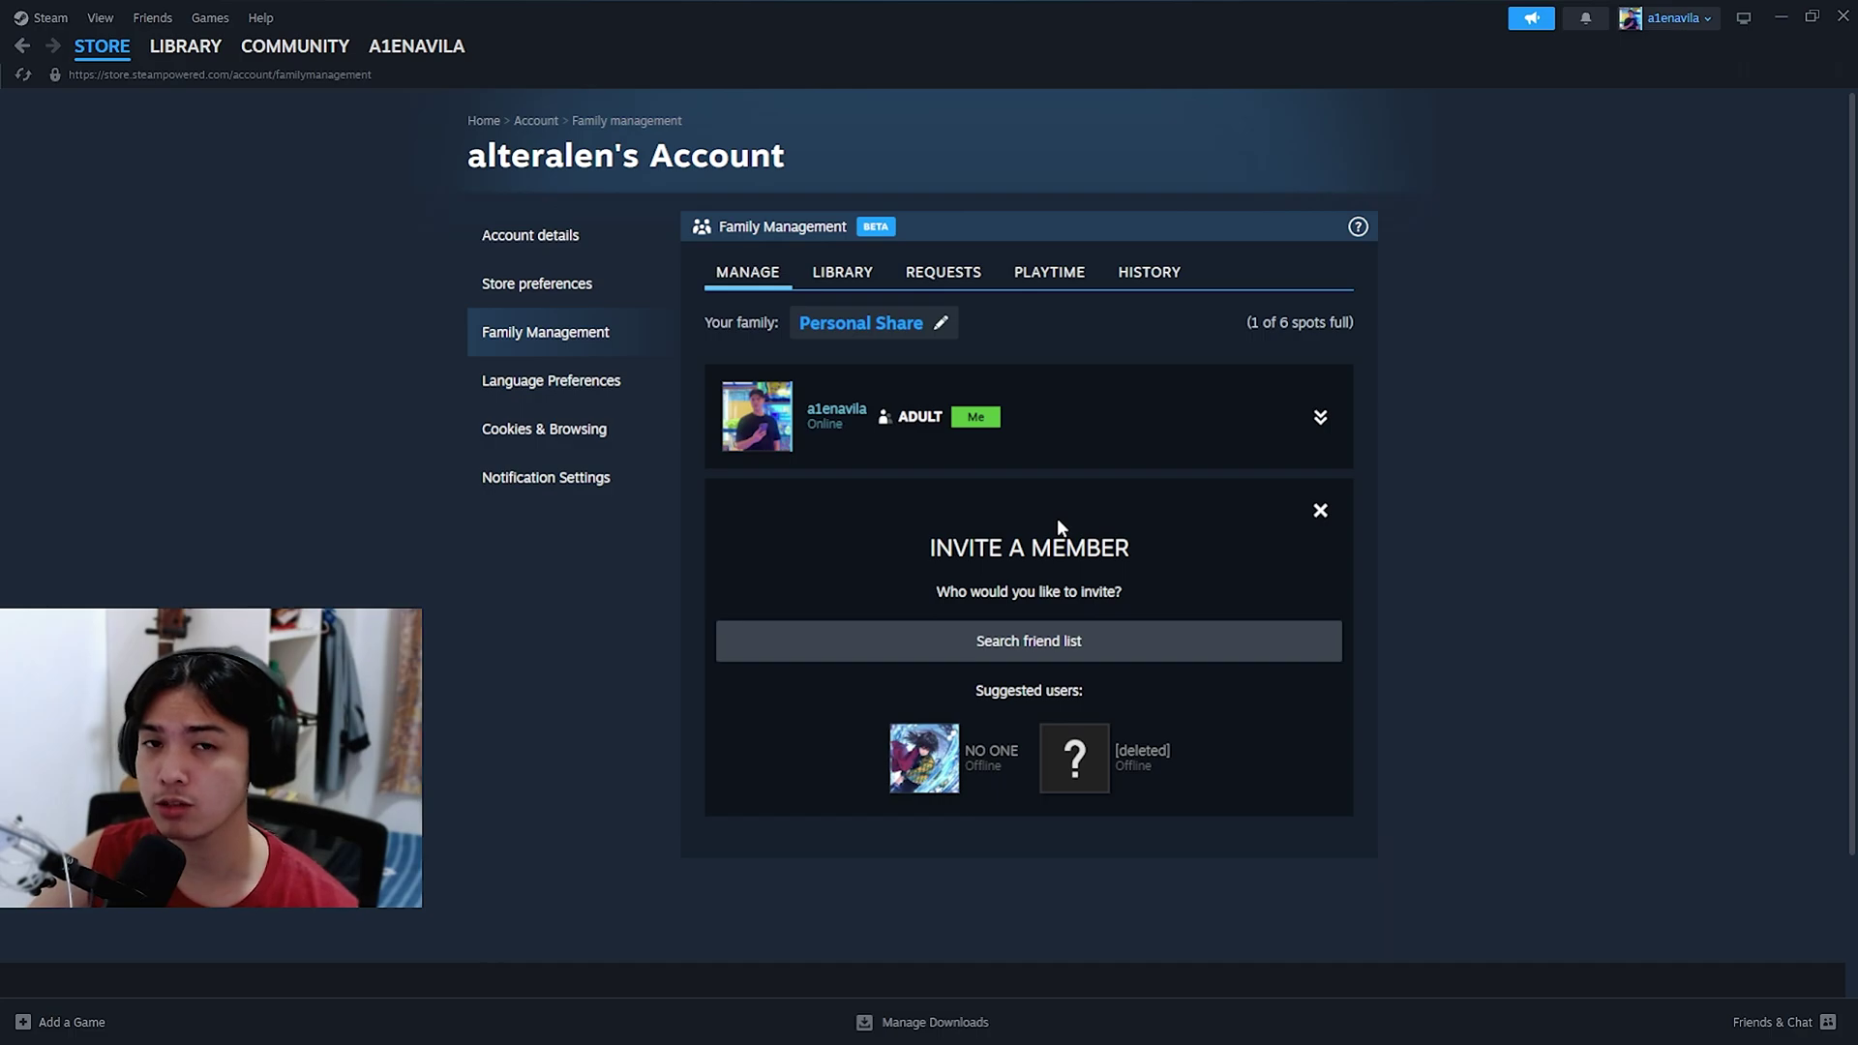
{"action": "left_click", "coordinate": [1052, 646]}
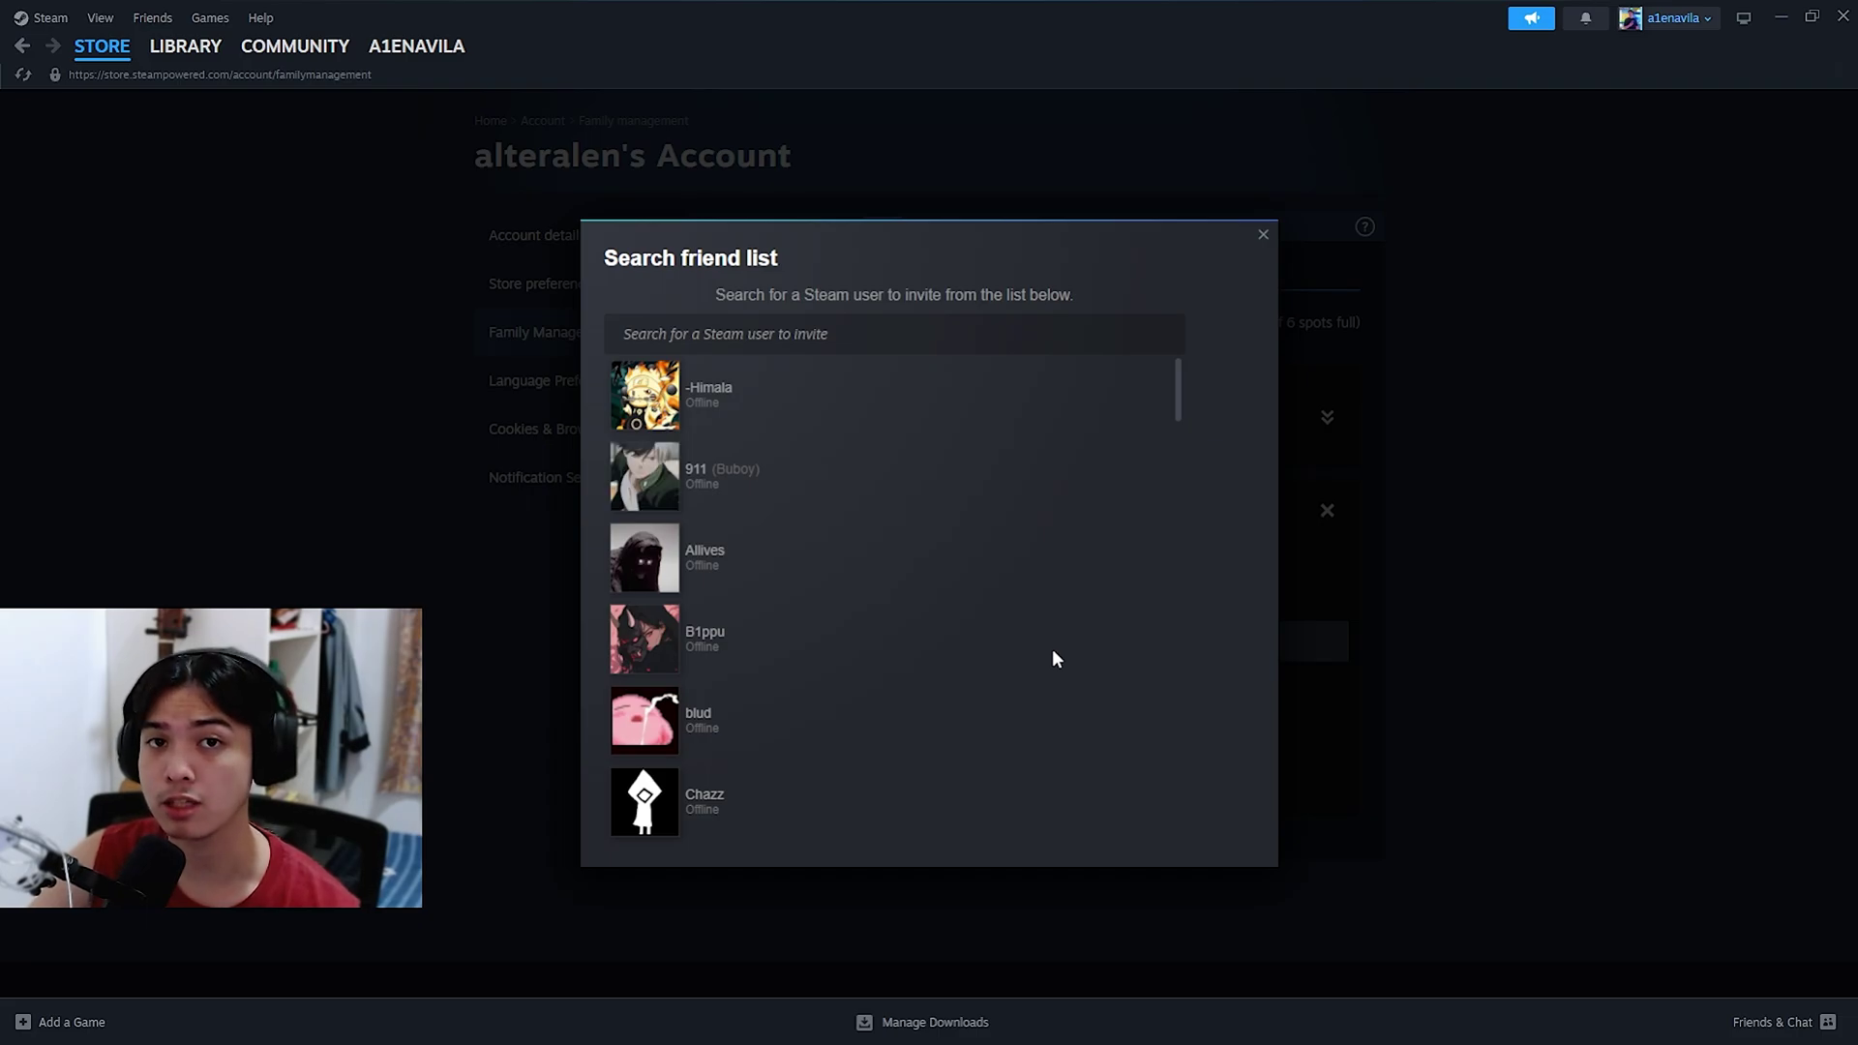
{"action": "left_click", "coordinate": [1192, 212]}
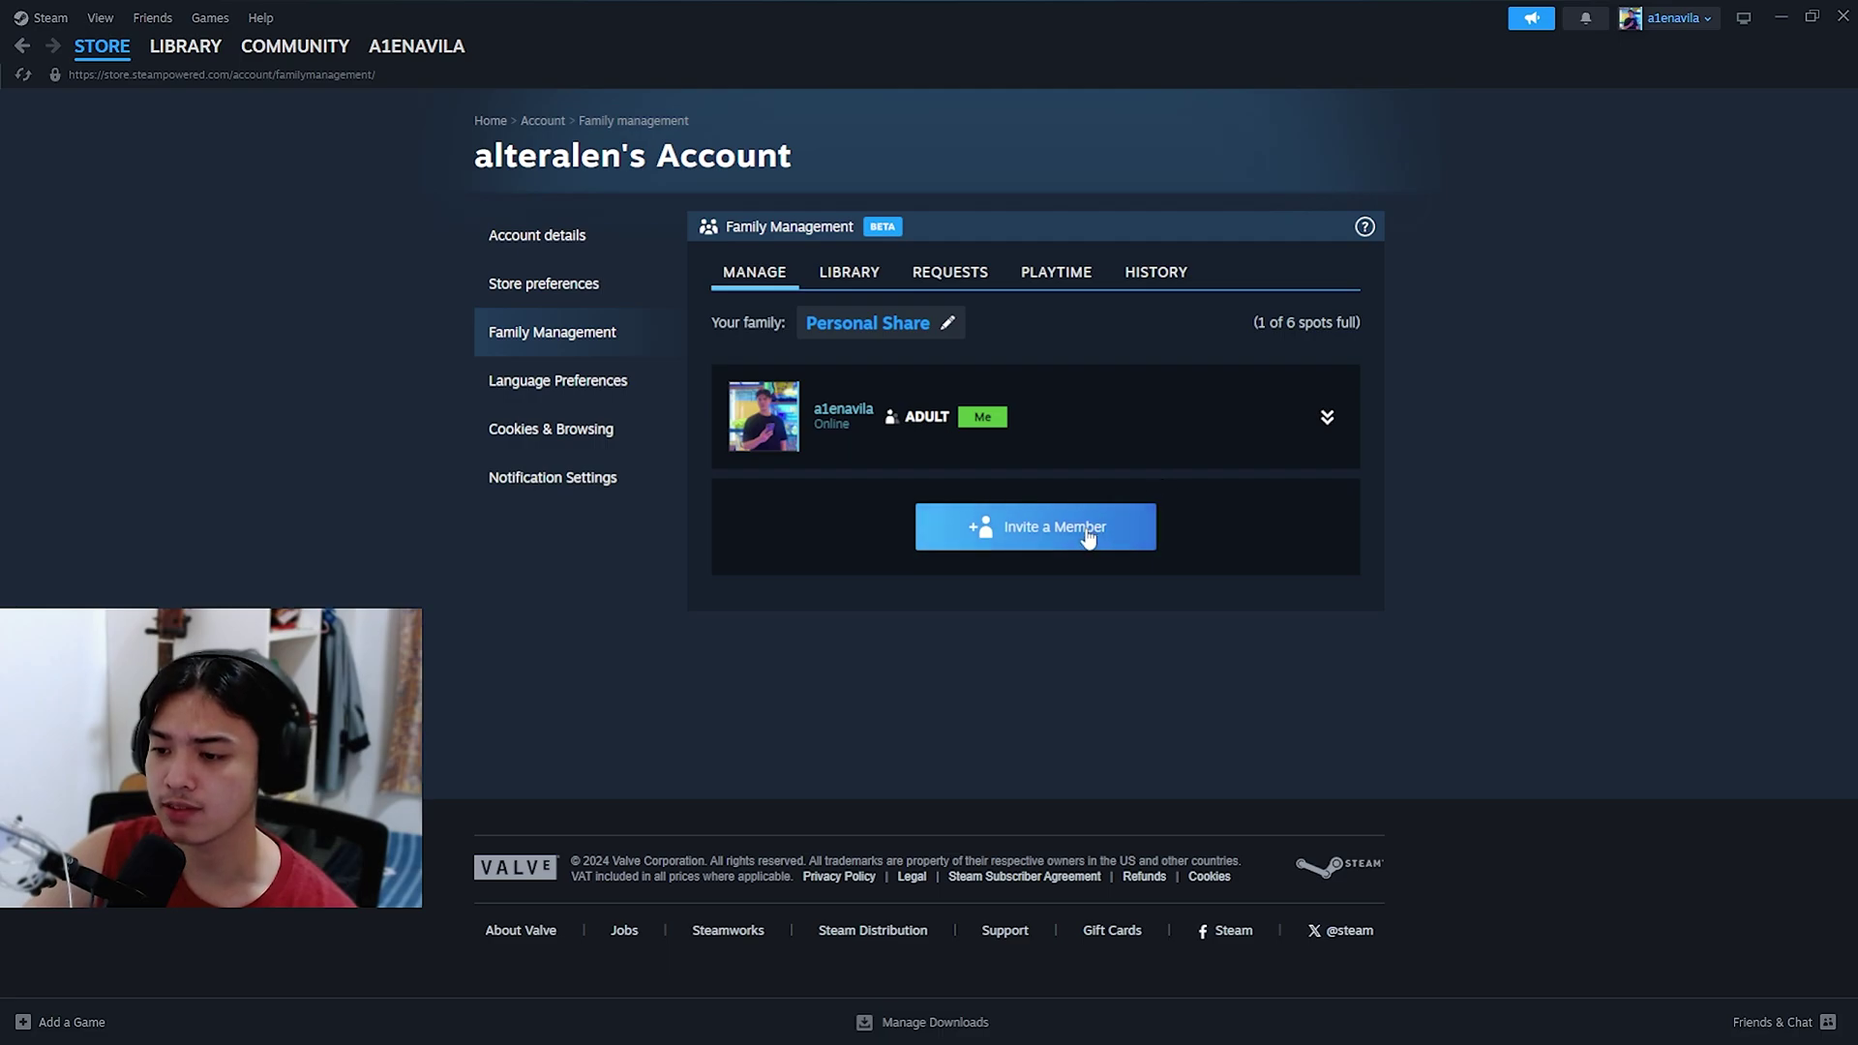
{"action": "left_click", "coordinate": [1036, 529]}
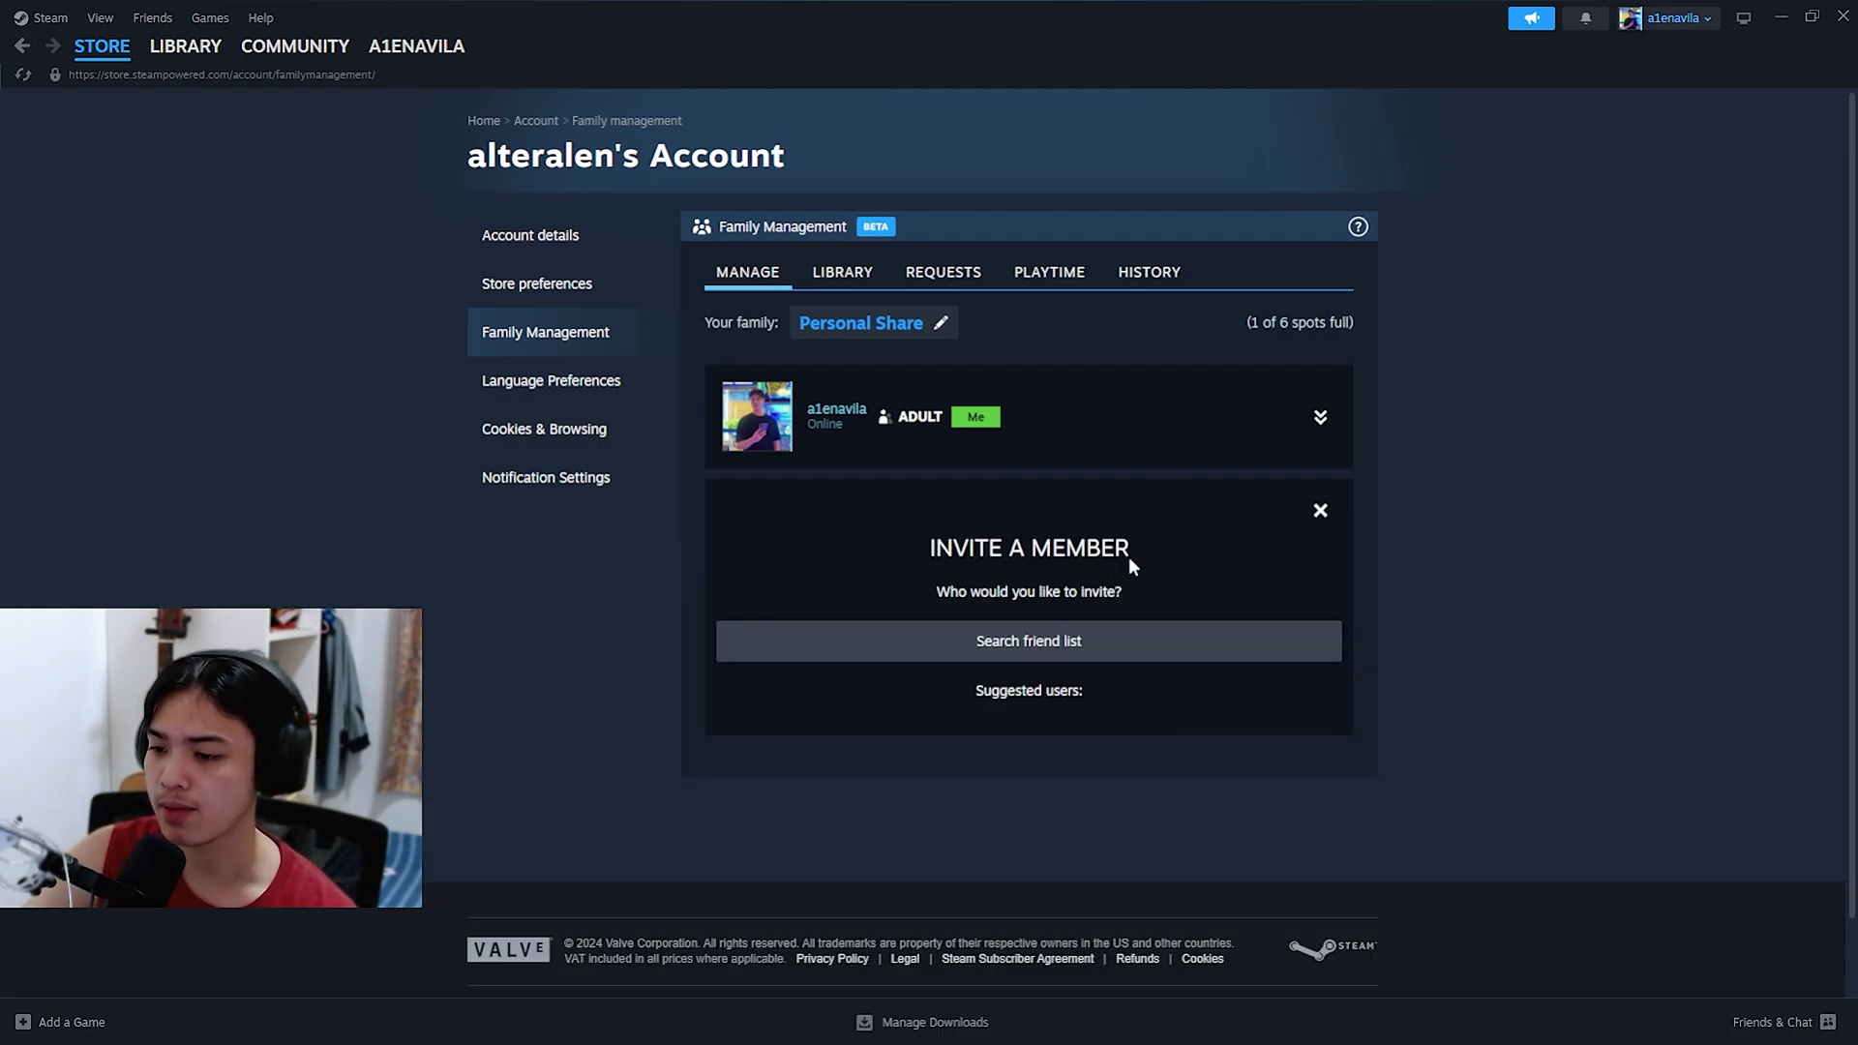
{"action": "left_click", "coordinate": [1244, 642]}
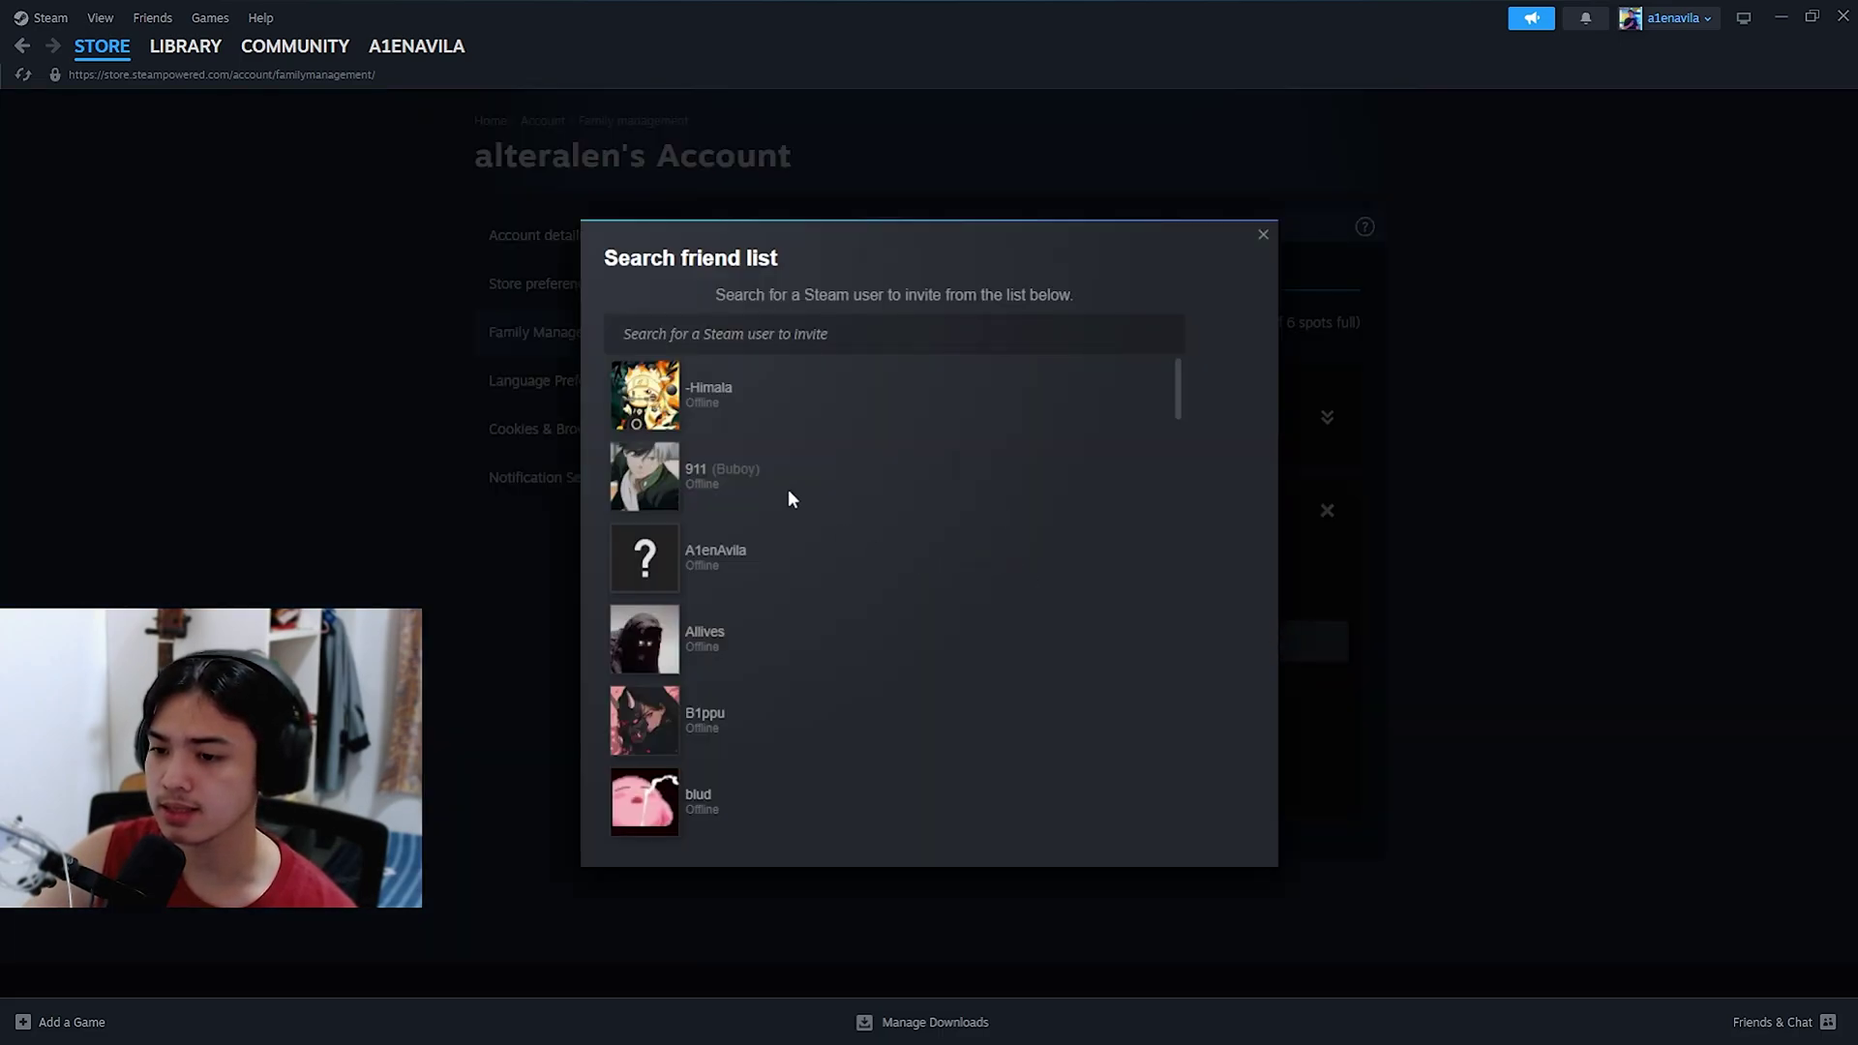
{"action": "left_click", "coordinate": [699, 567]}
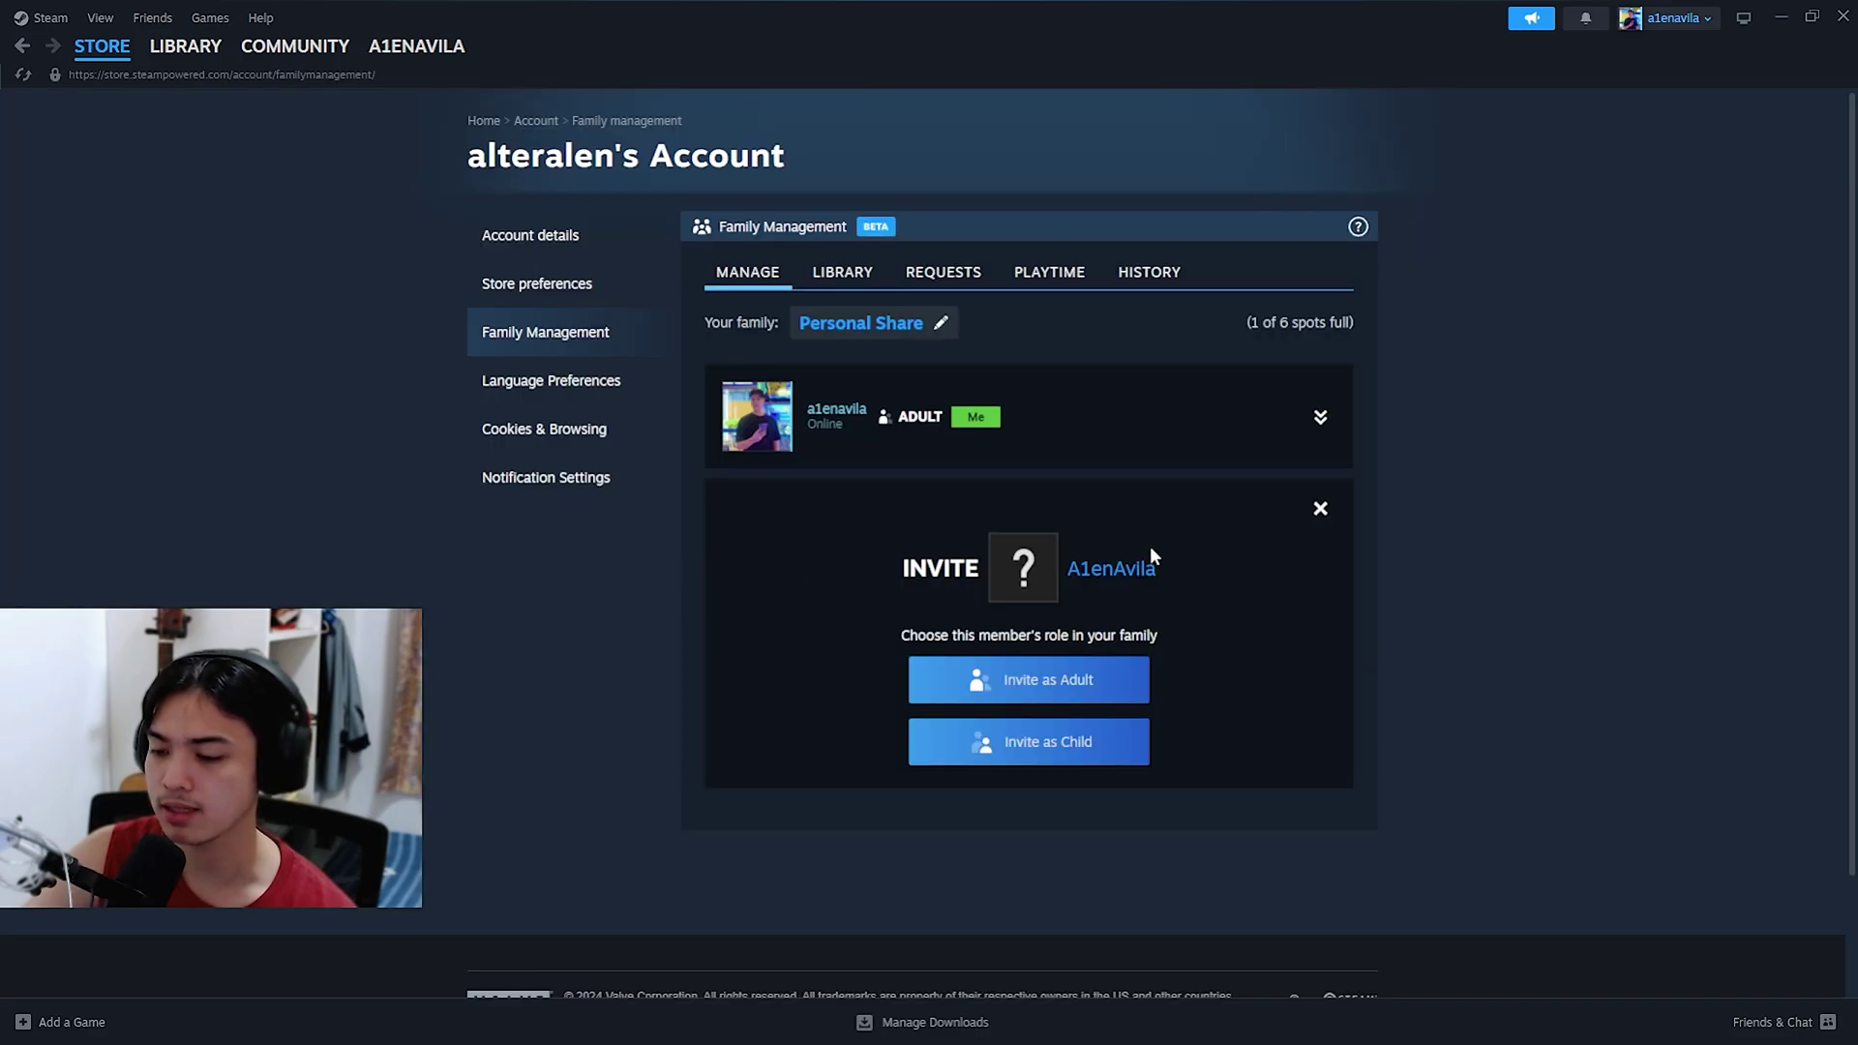
{"action": "left_click", "coordinate": [1059, 681]}
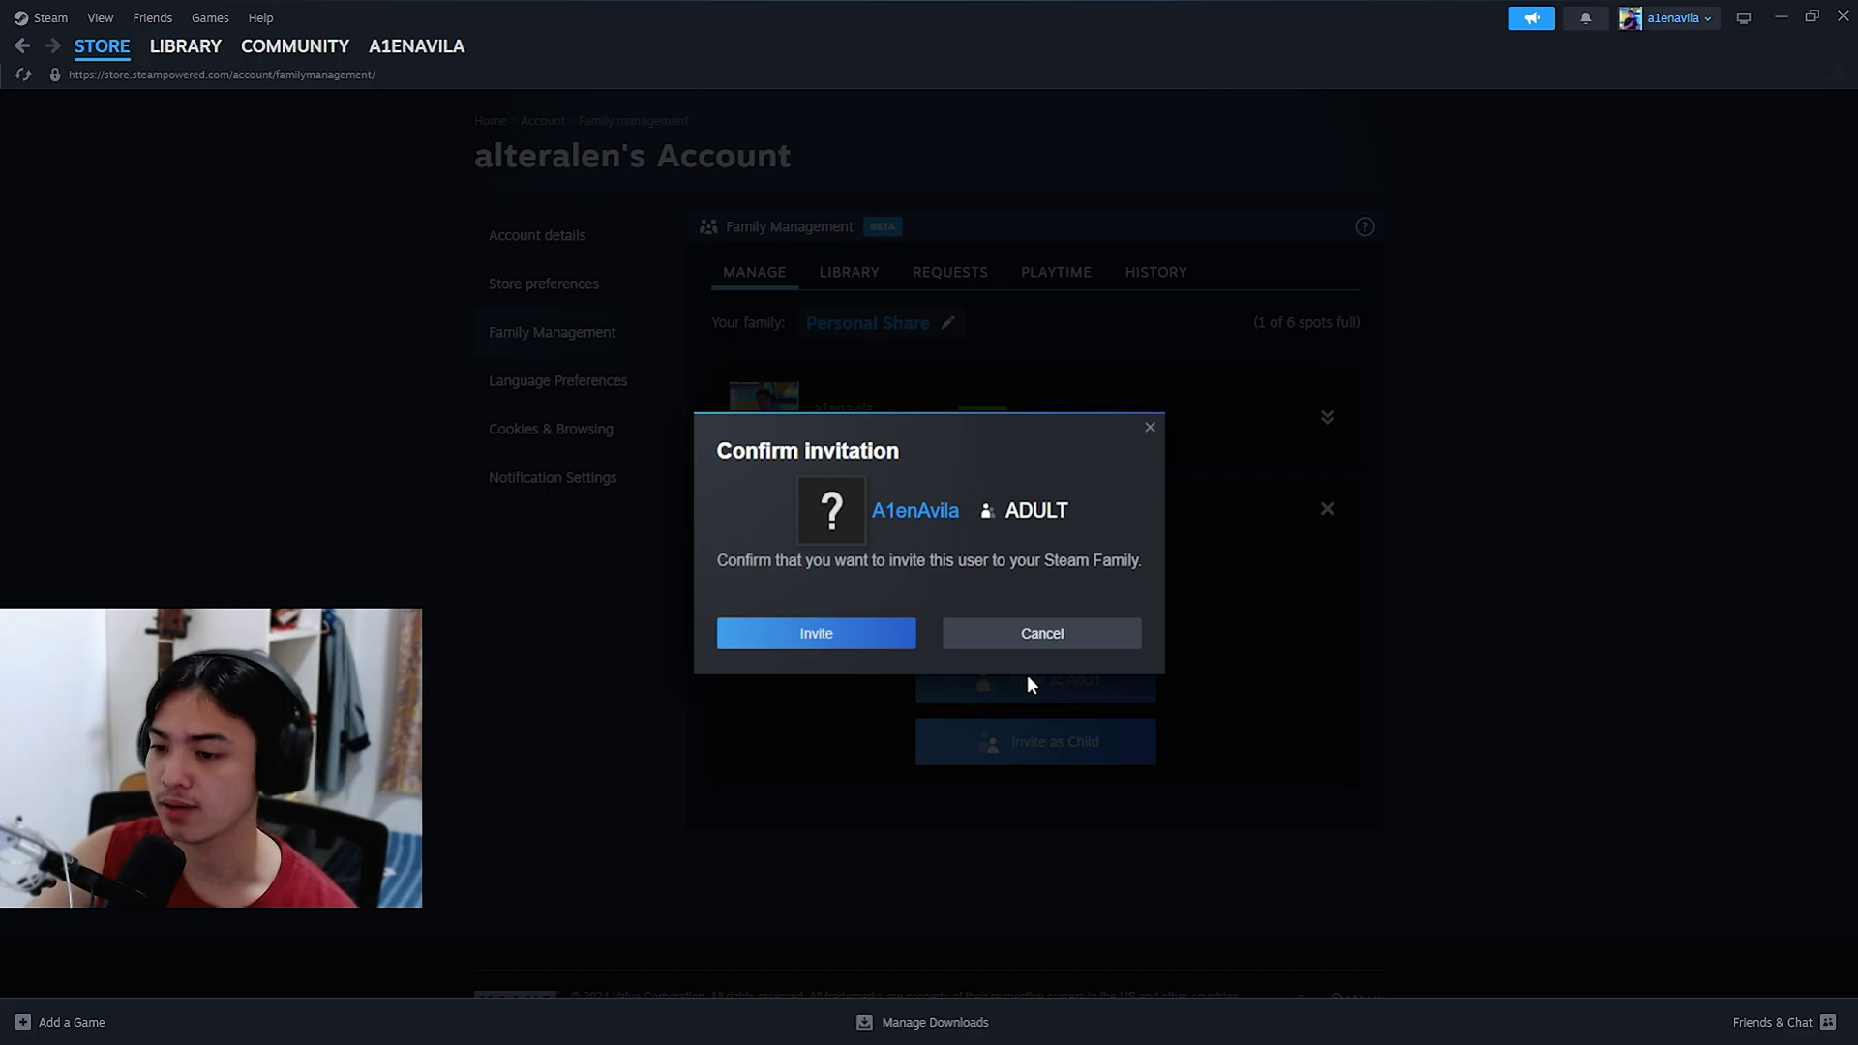
{"action": "left_click", "coordinate": [813, 641]}
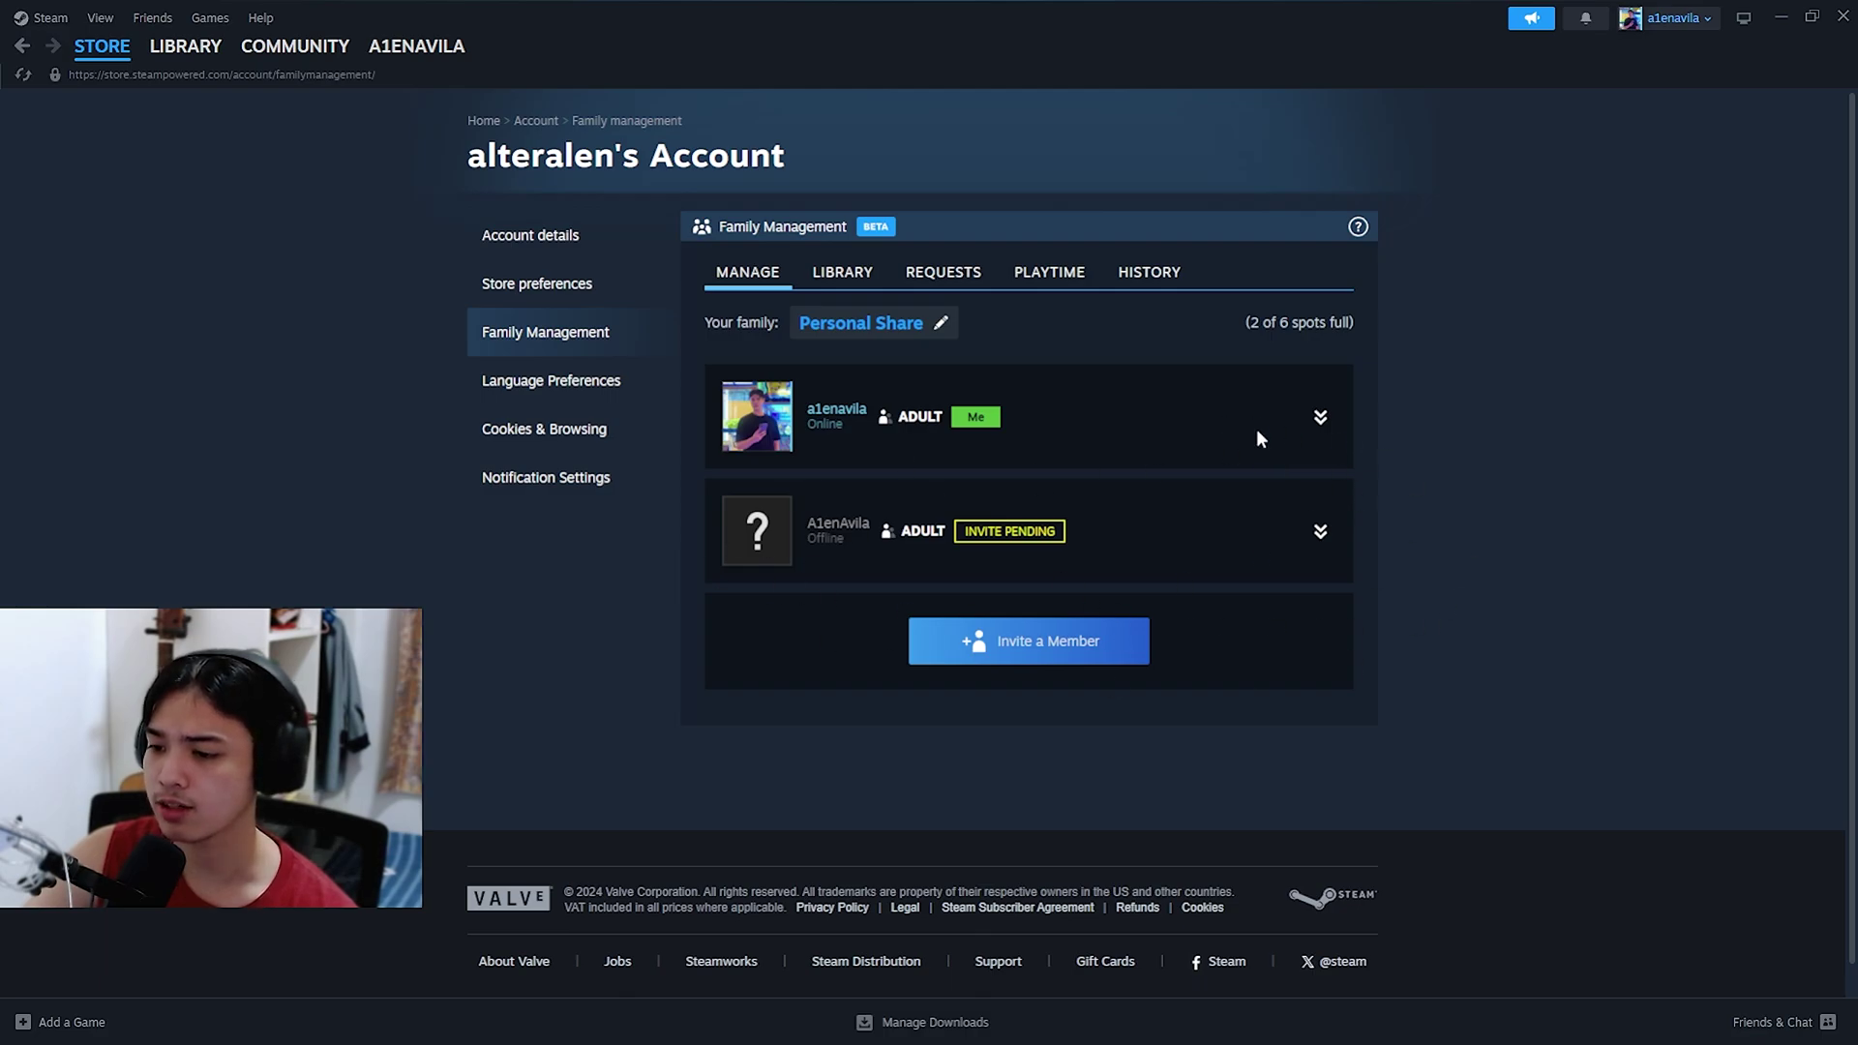
{"action": "key", "text": "alt+Tab"}
Step: From the second account's notifications, accept the family invite and confirm joining as an adult
{"action": "left_click", "coordinate": [850, 178]}
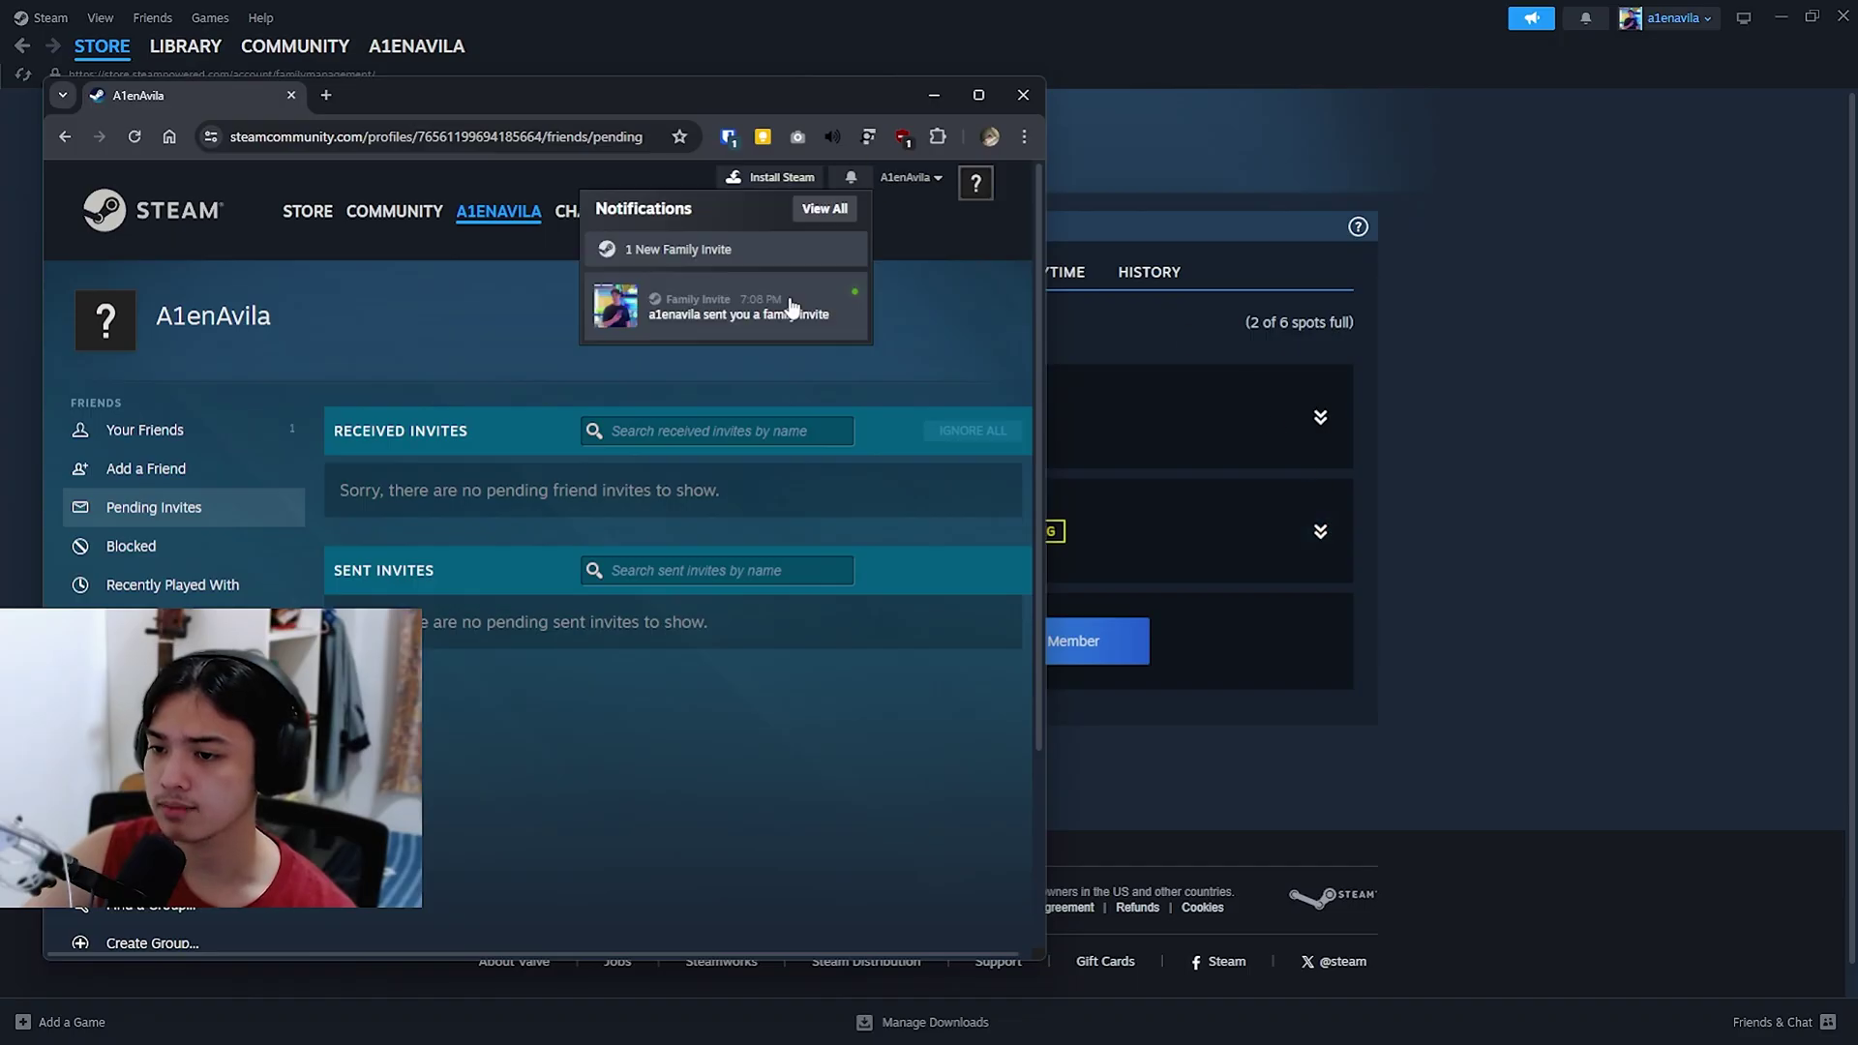
{"action": "left_click", "coordinate": [730, 316]}
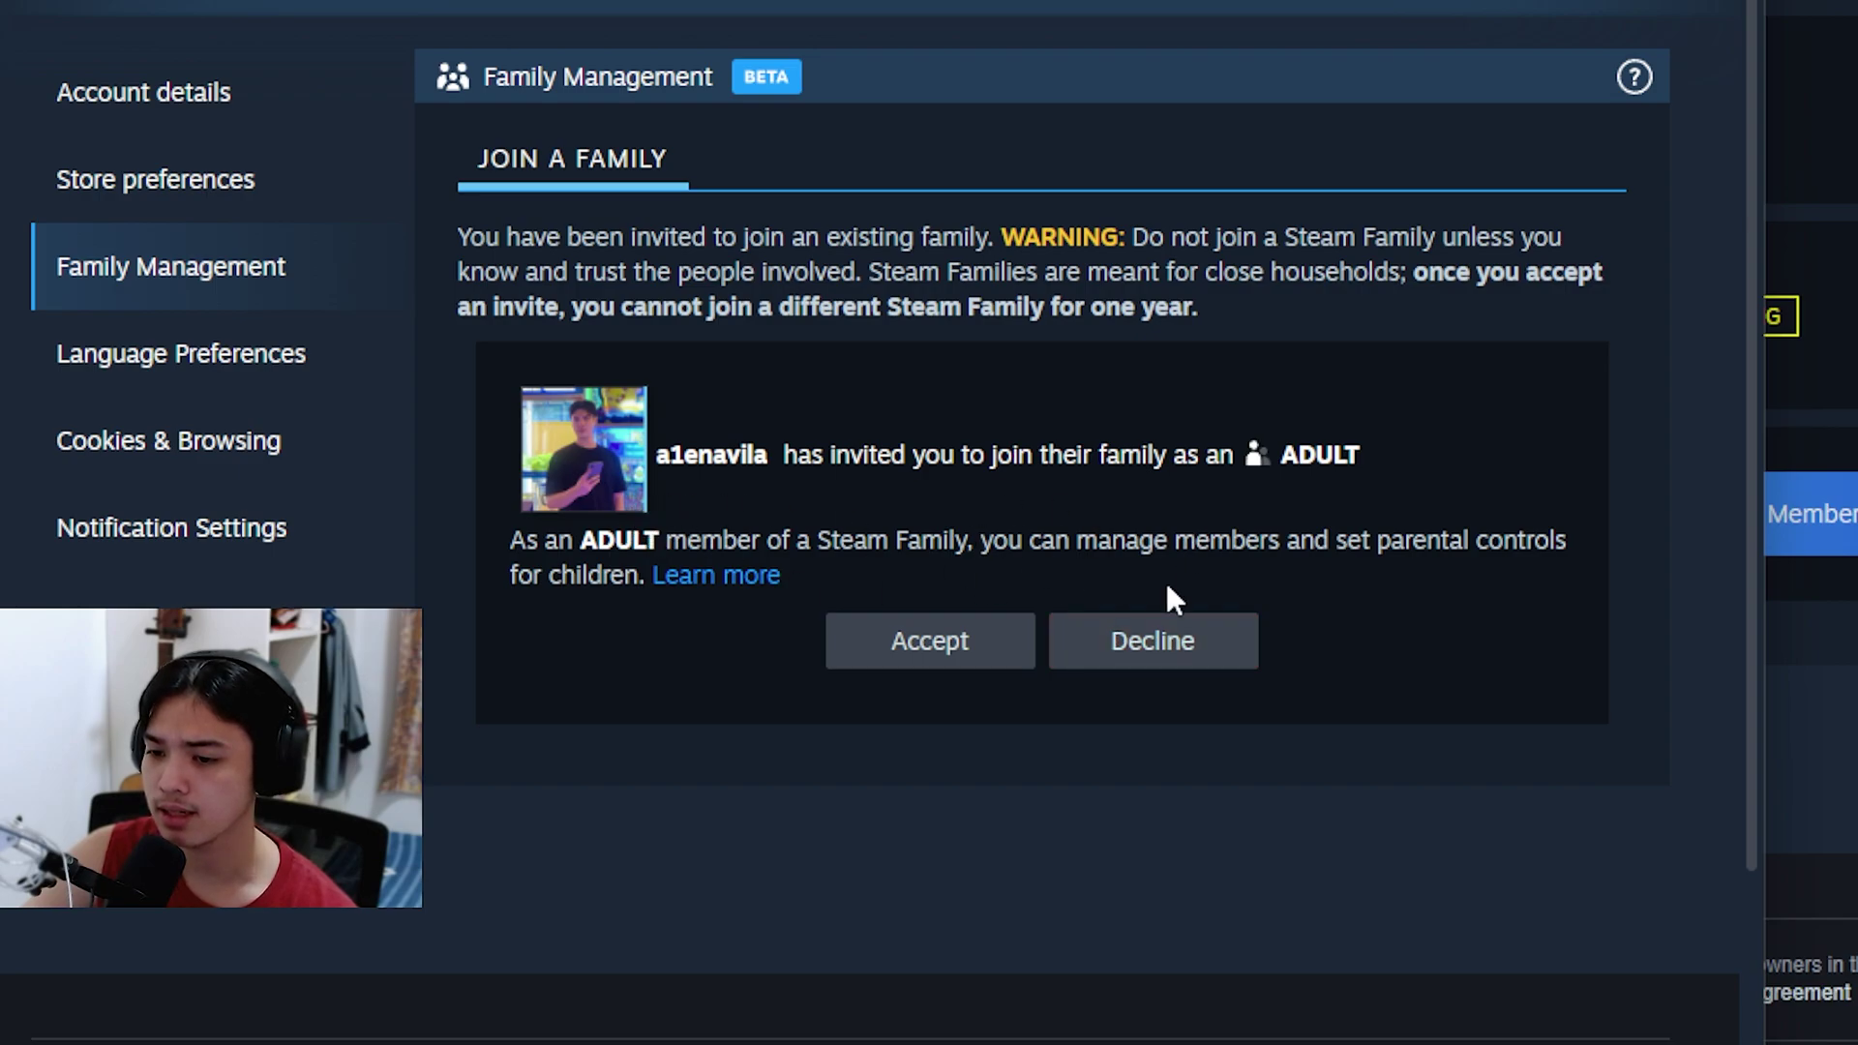
{"action": "left_click", "coordinate": [947, 641]}
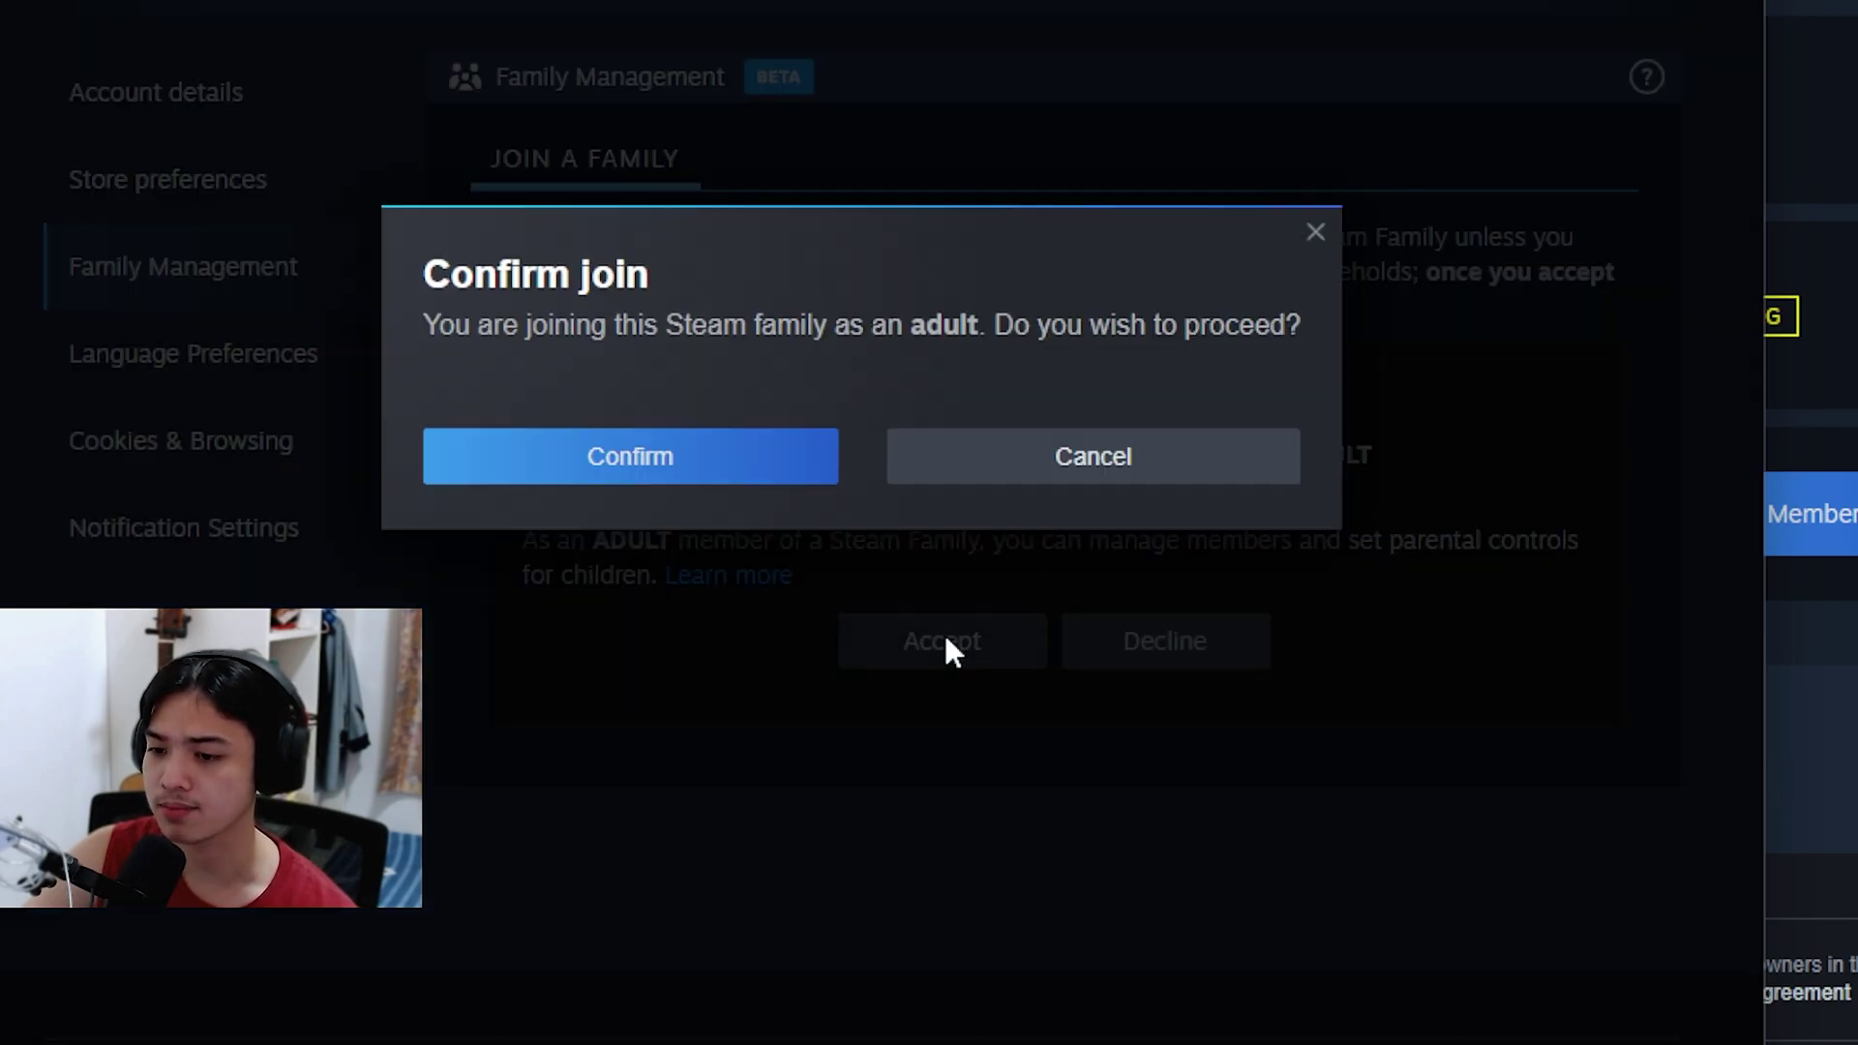
{"action": "left_click", "coordinate": [711, 458]}
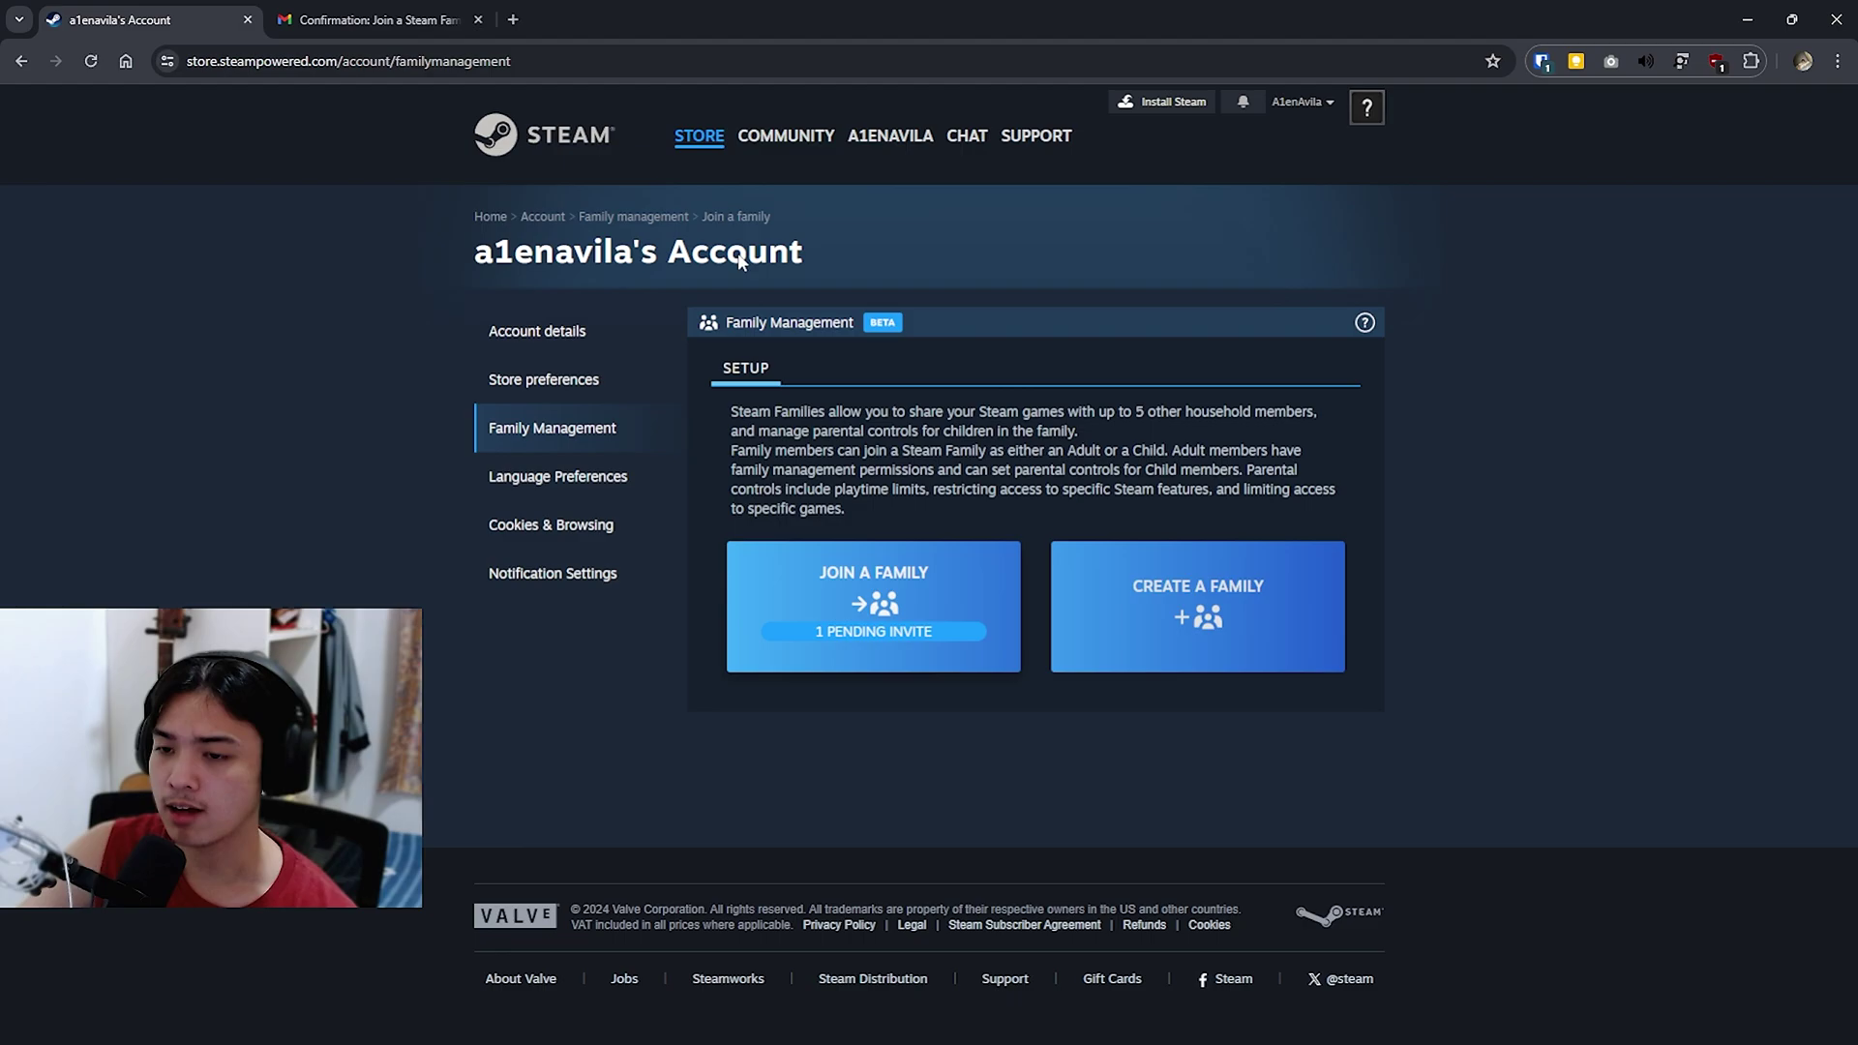
Step: Confirm the join with the JOIN FAMILY link in the Gmail email, then minimize the browser
{"action": "left_click", "coordinate": [432, 34]}
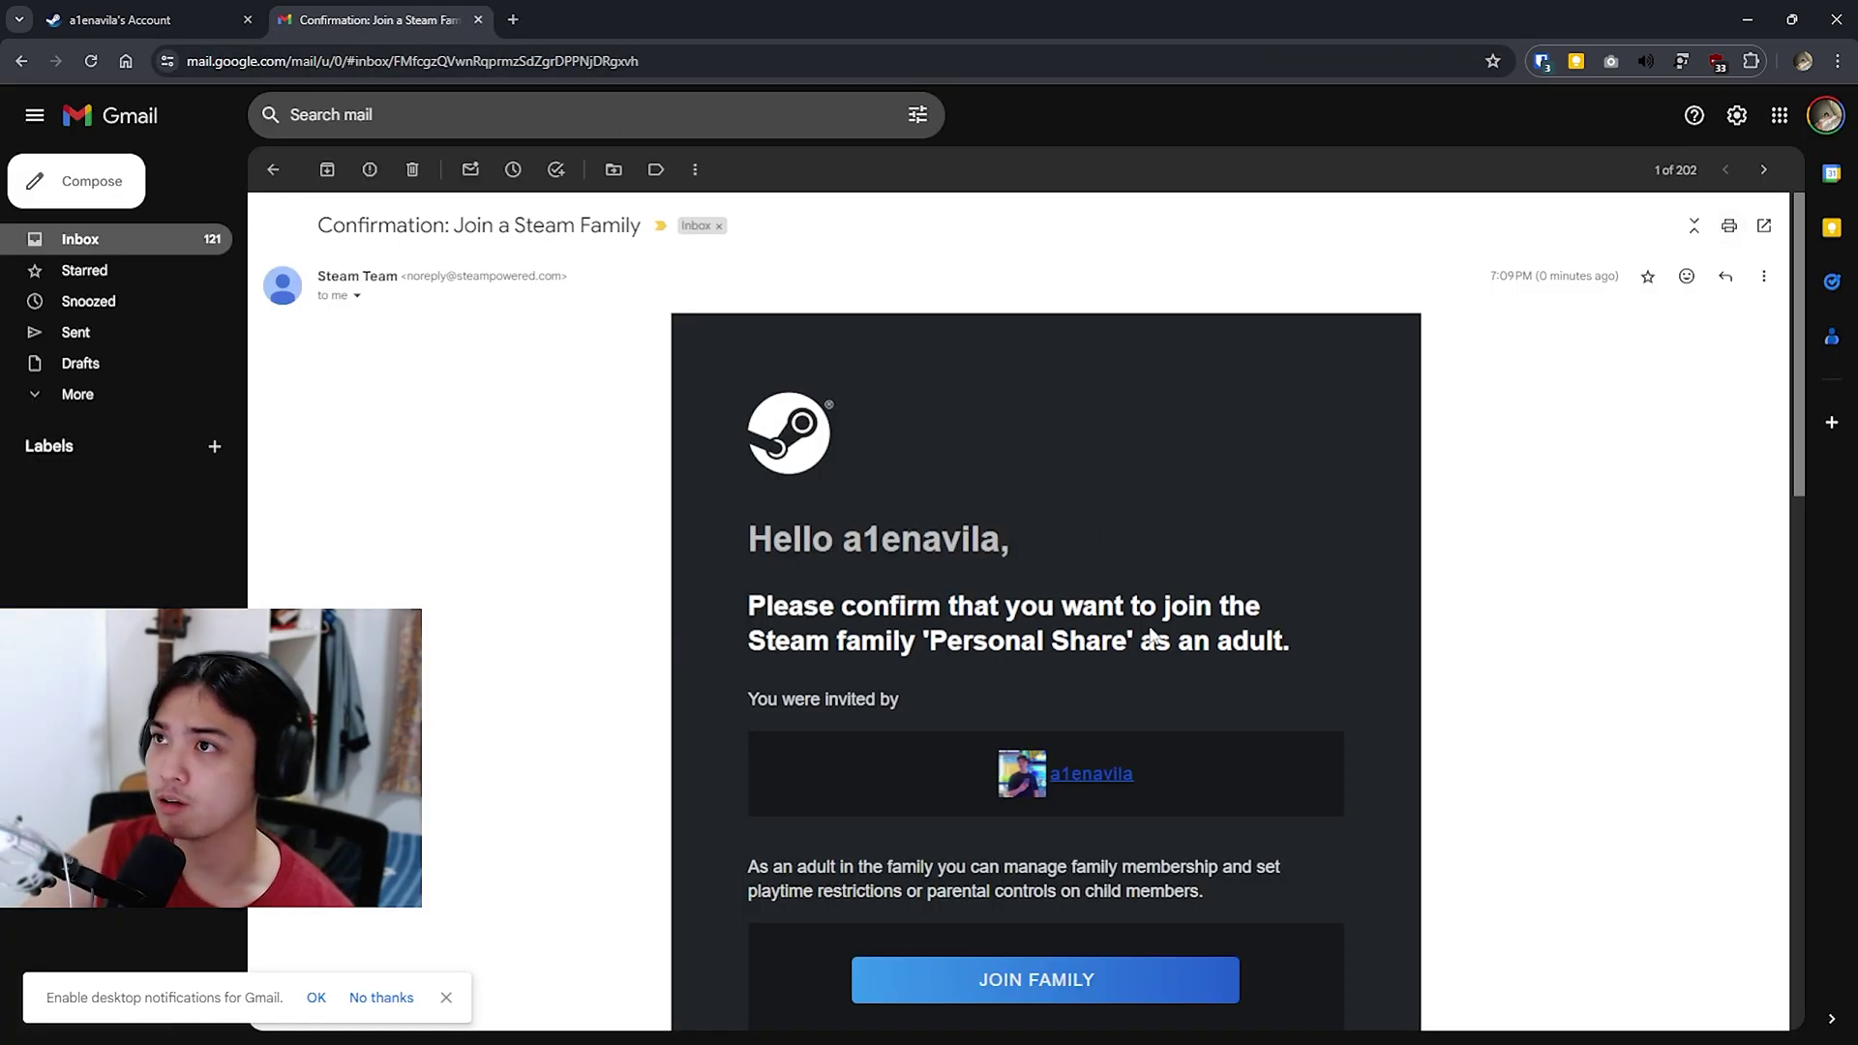
{"action": "scroll", "coordinate": [1016, 641], "scroll_direction": "down", "scroll_amount": 2}
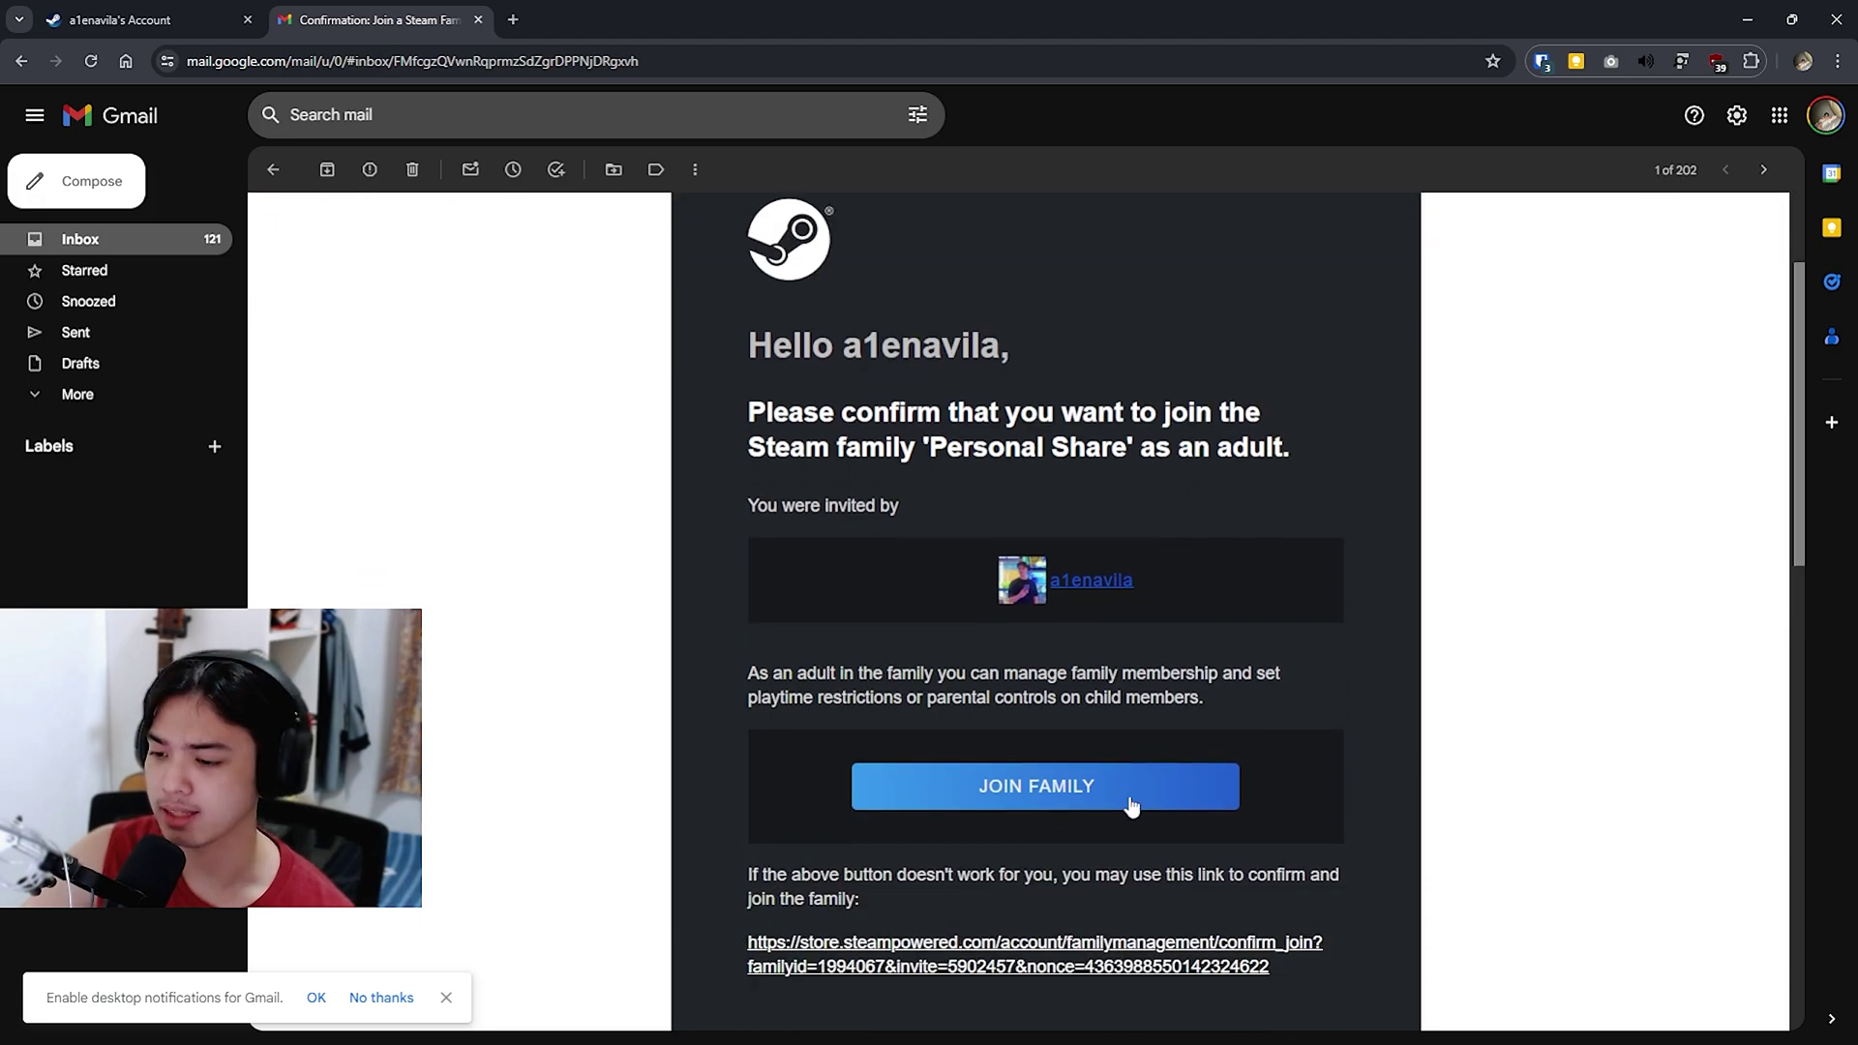
{"action": "left_click", "coordinate": [1044, 788]}
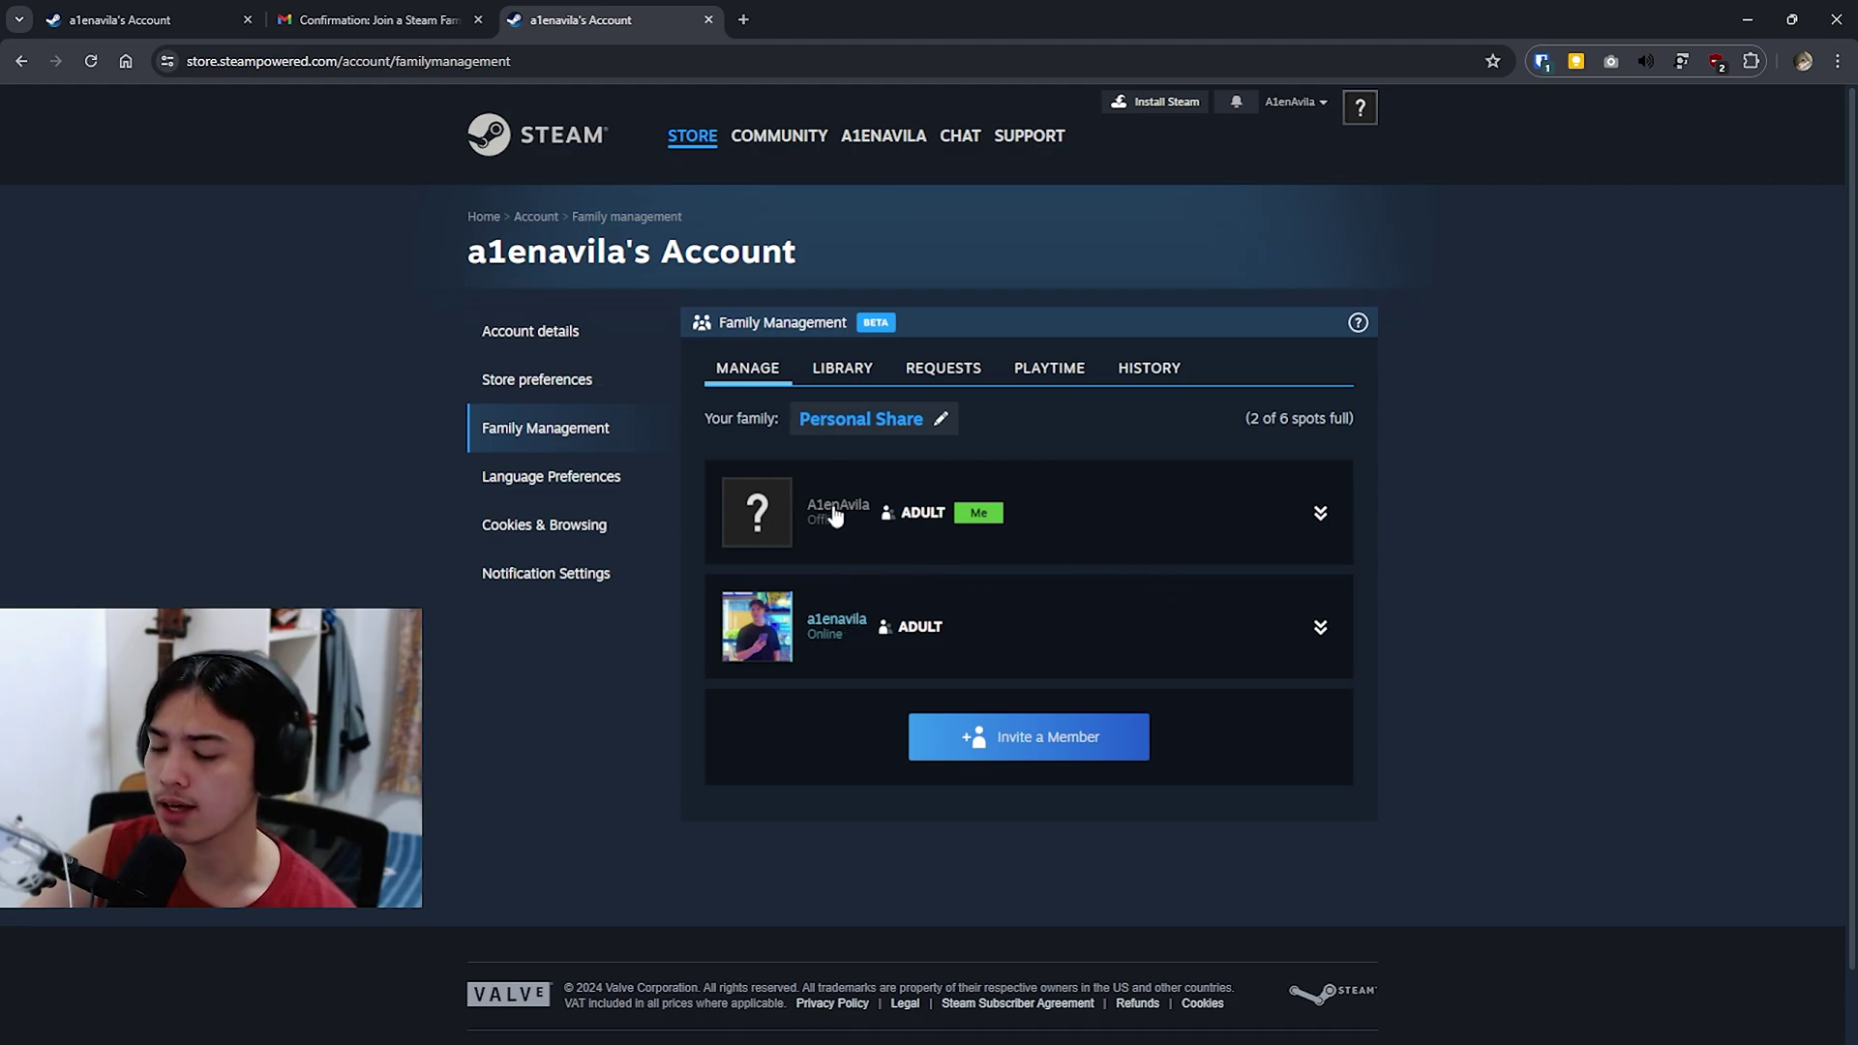
{"action": "left_click", "coordinate": [1747, 19]}
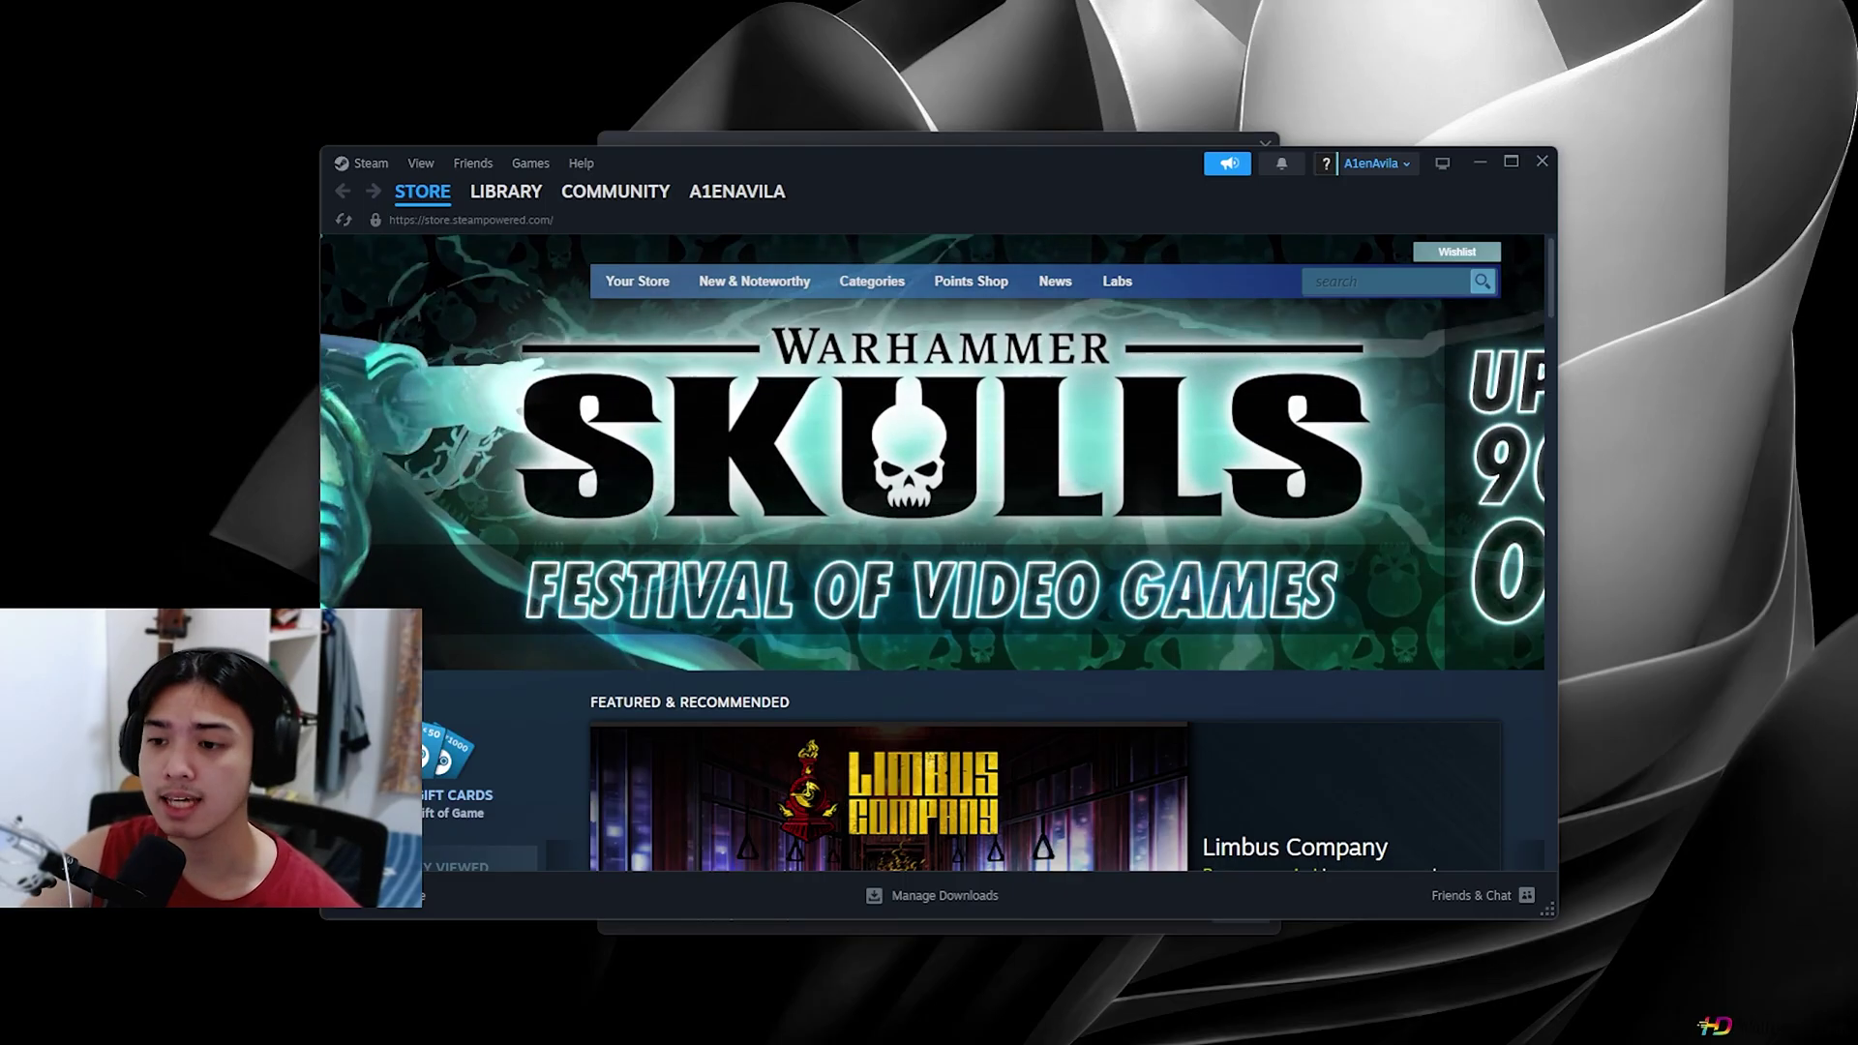
Step: Launch TEKKEN 8 from the library, accept its EULA, and maximize the Steam window
{"action": "left_click", "coordinate": [503, 192]}
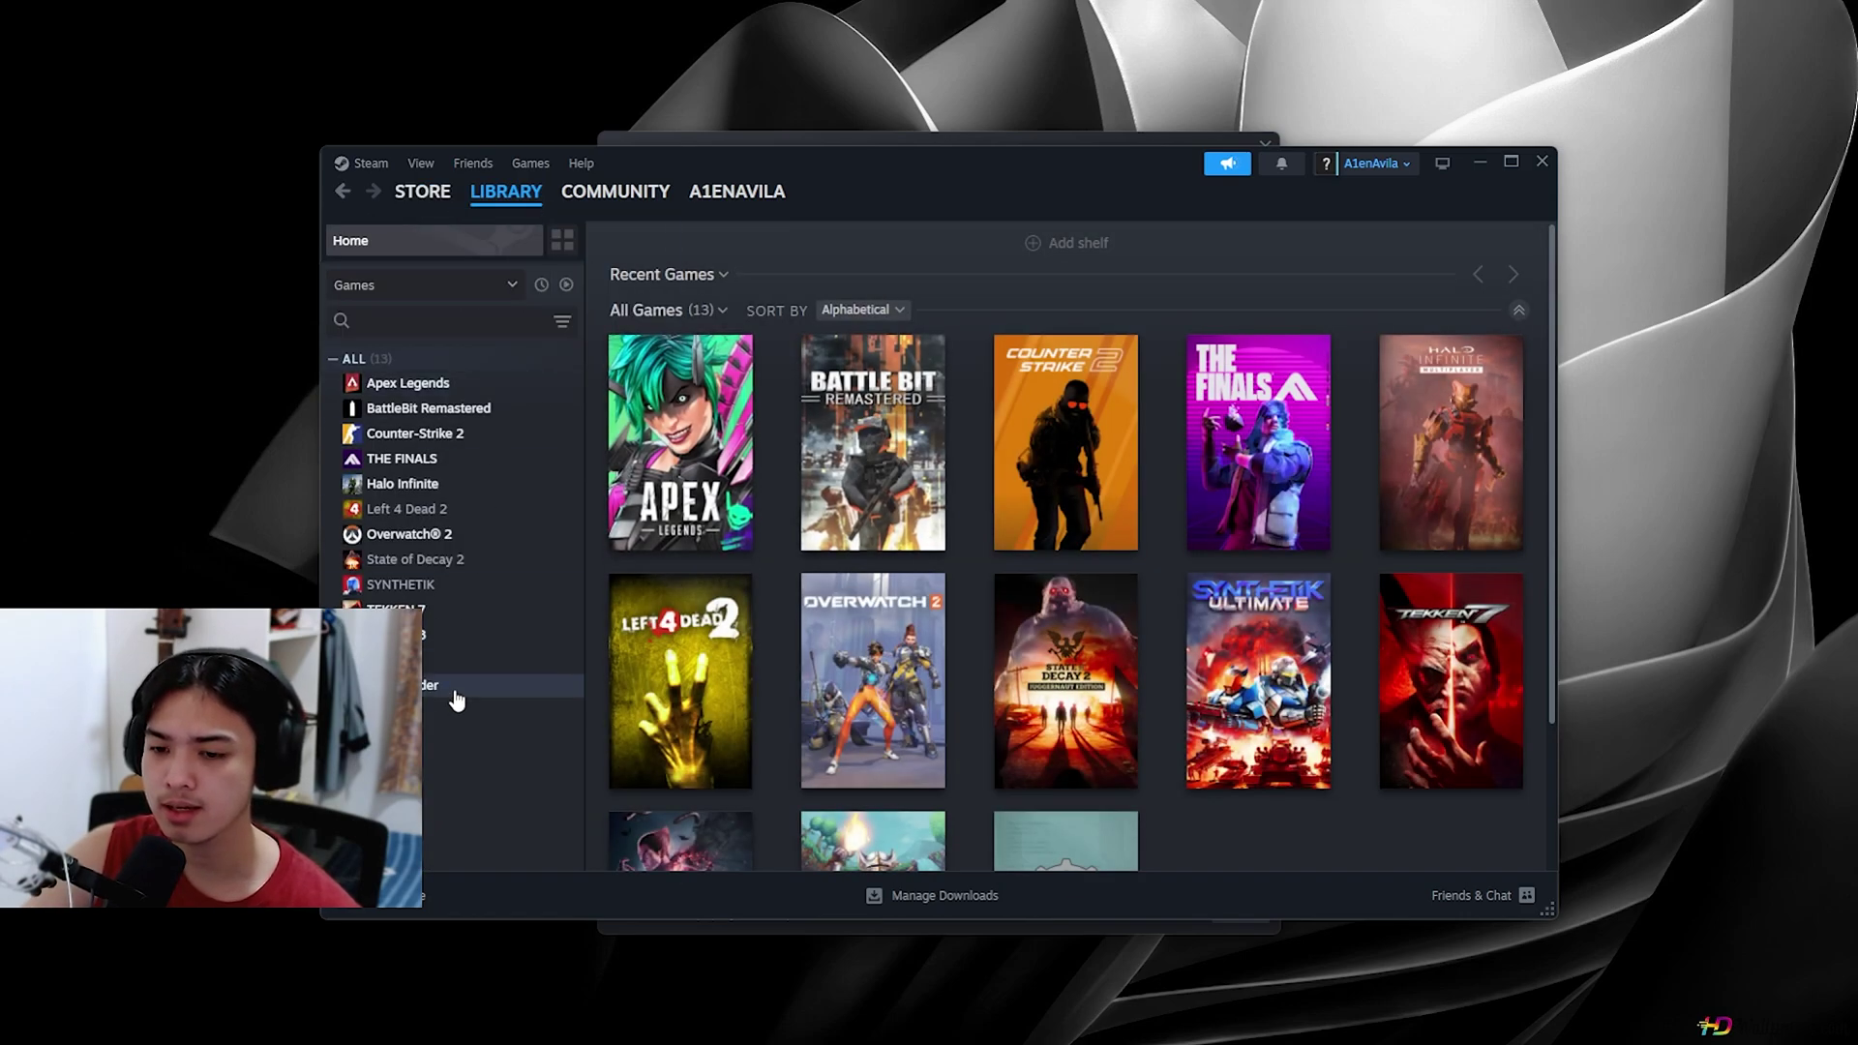
{"action": "left_click", "coordinate": [497, 633]}
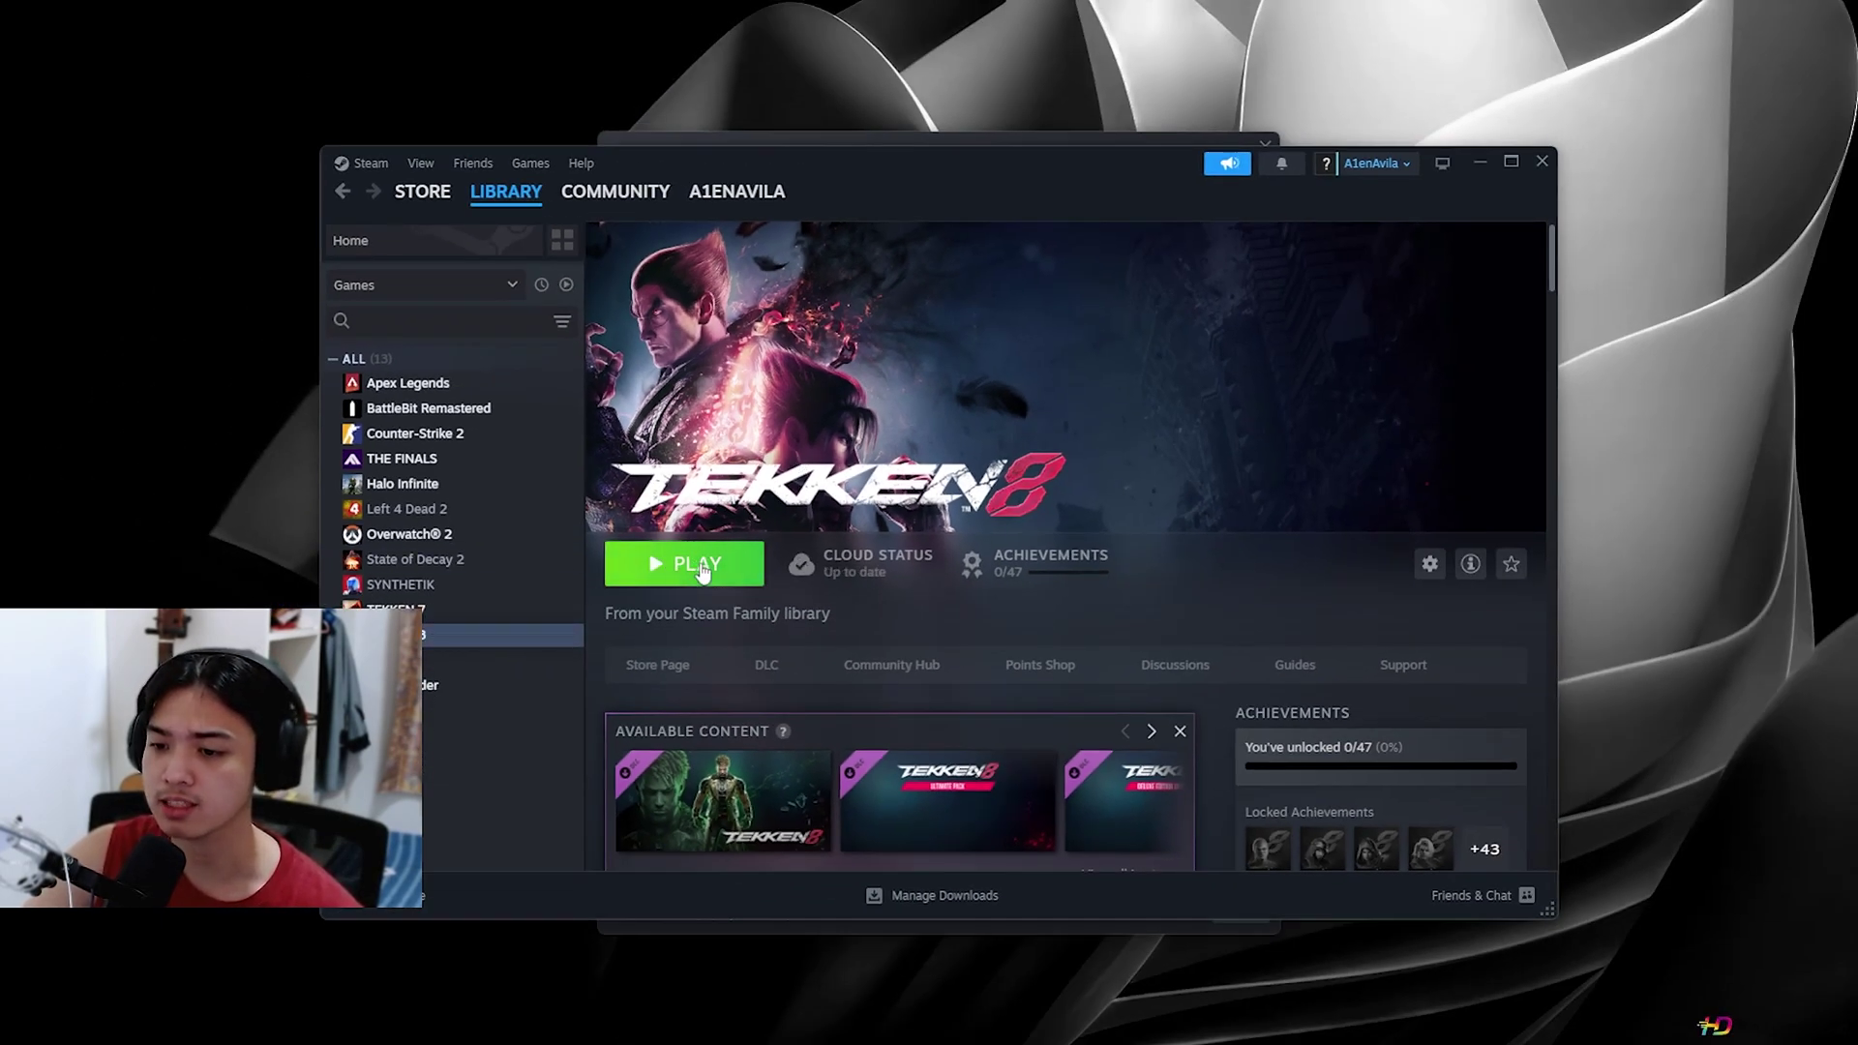
{"action": "left_click", "coordinate": [698, 566]}
{"action": "left_click", "coordinate": [1037, 844]}
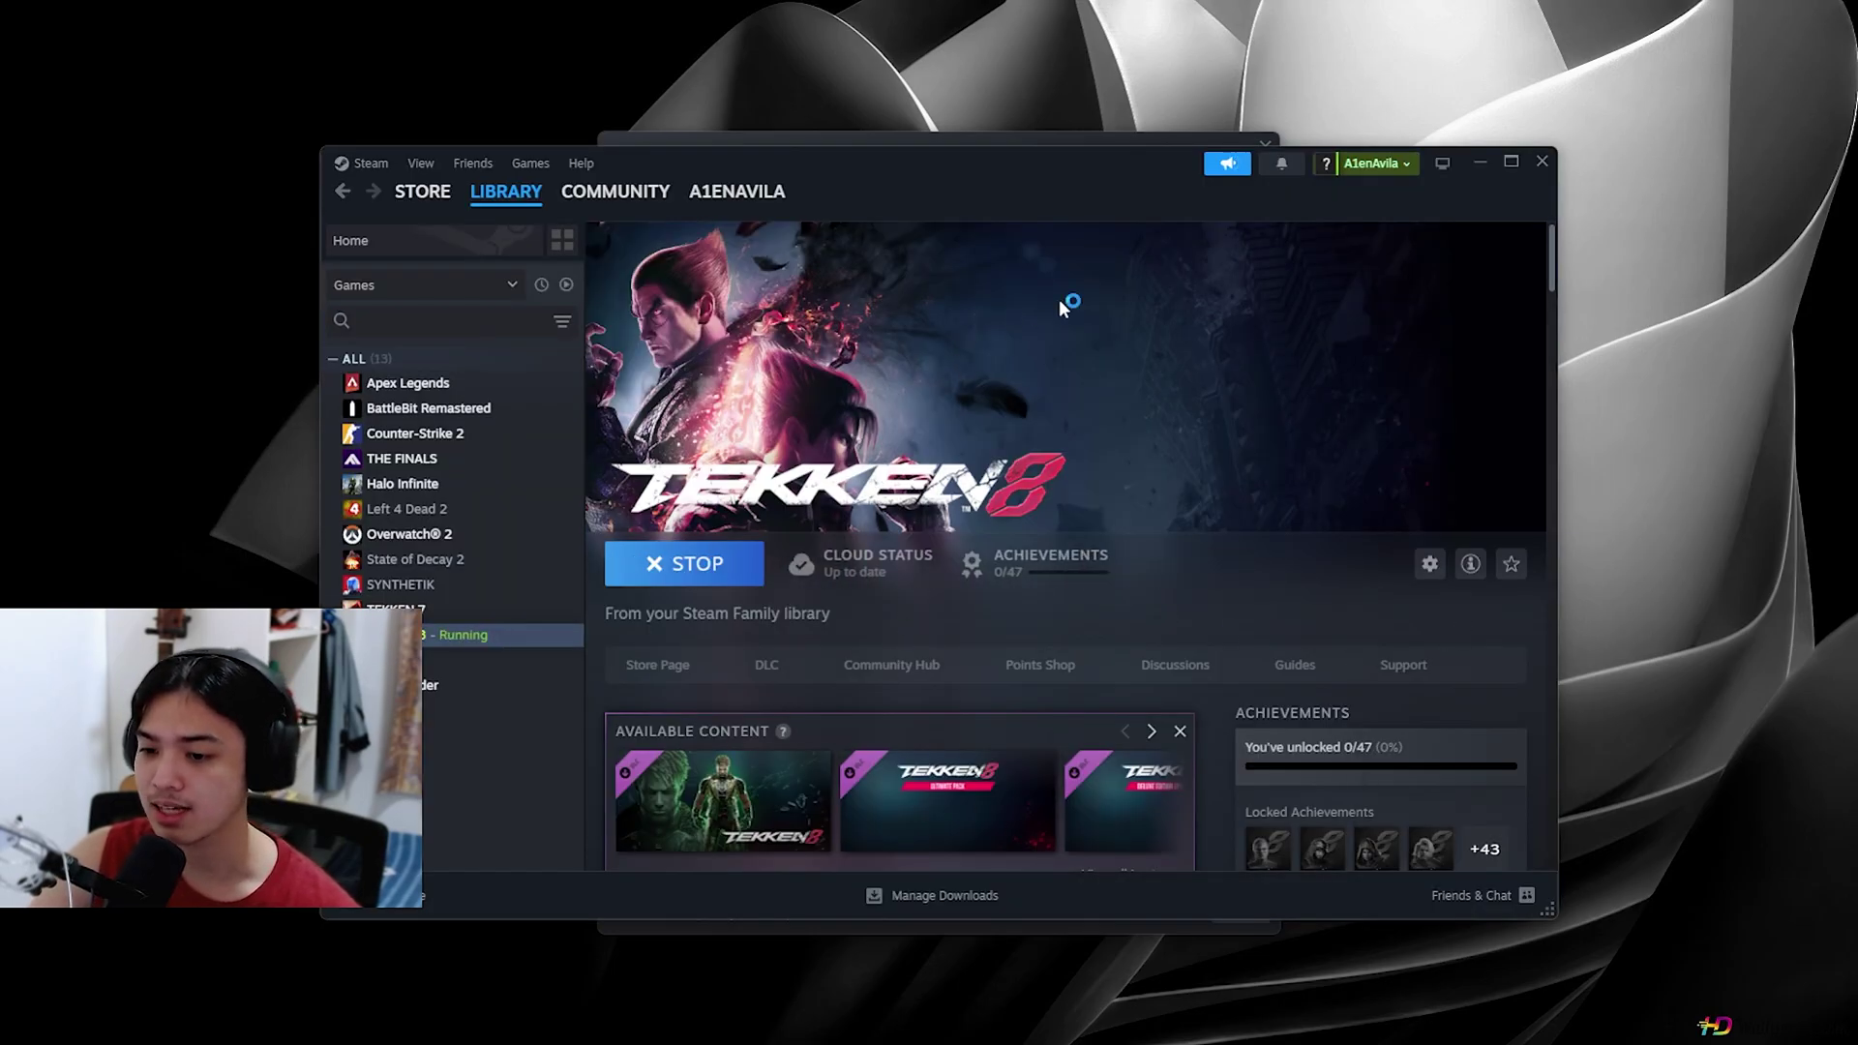
{"action": "left_click", "coordinate": [1510, 162]}
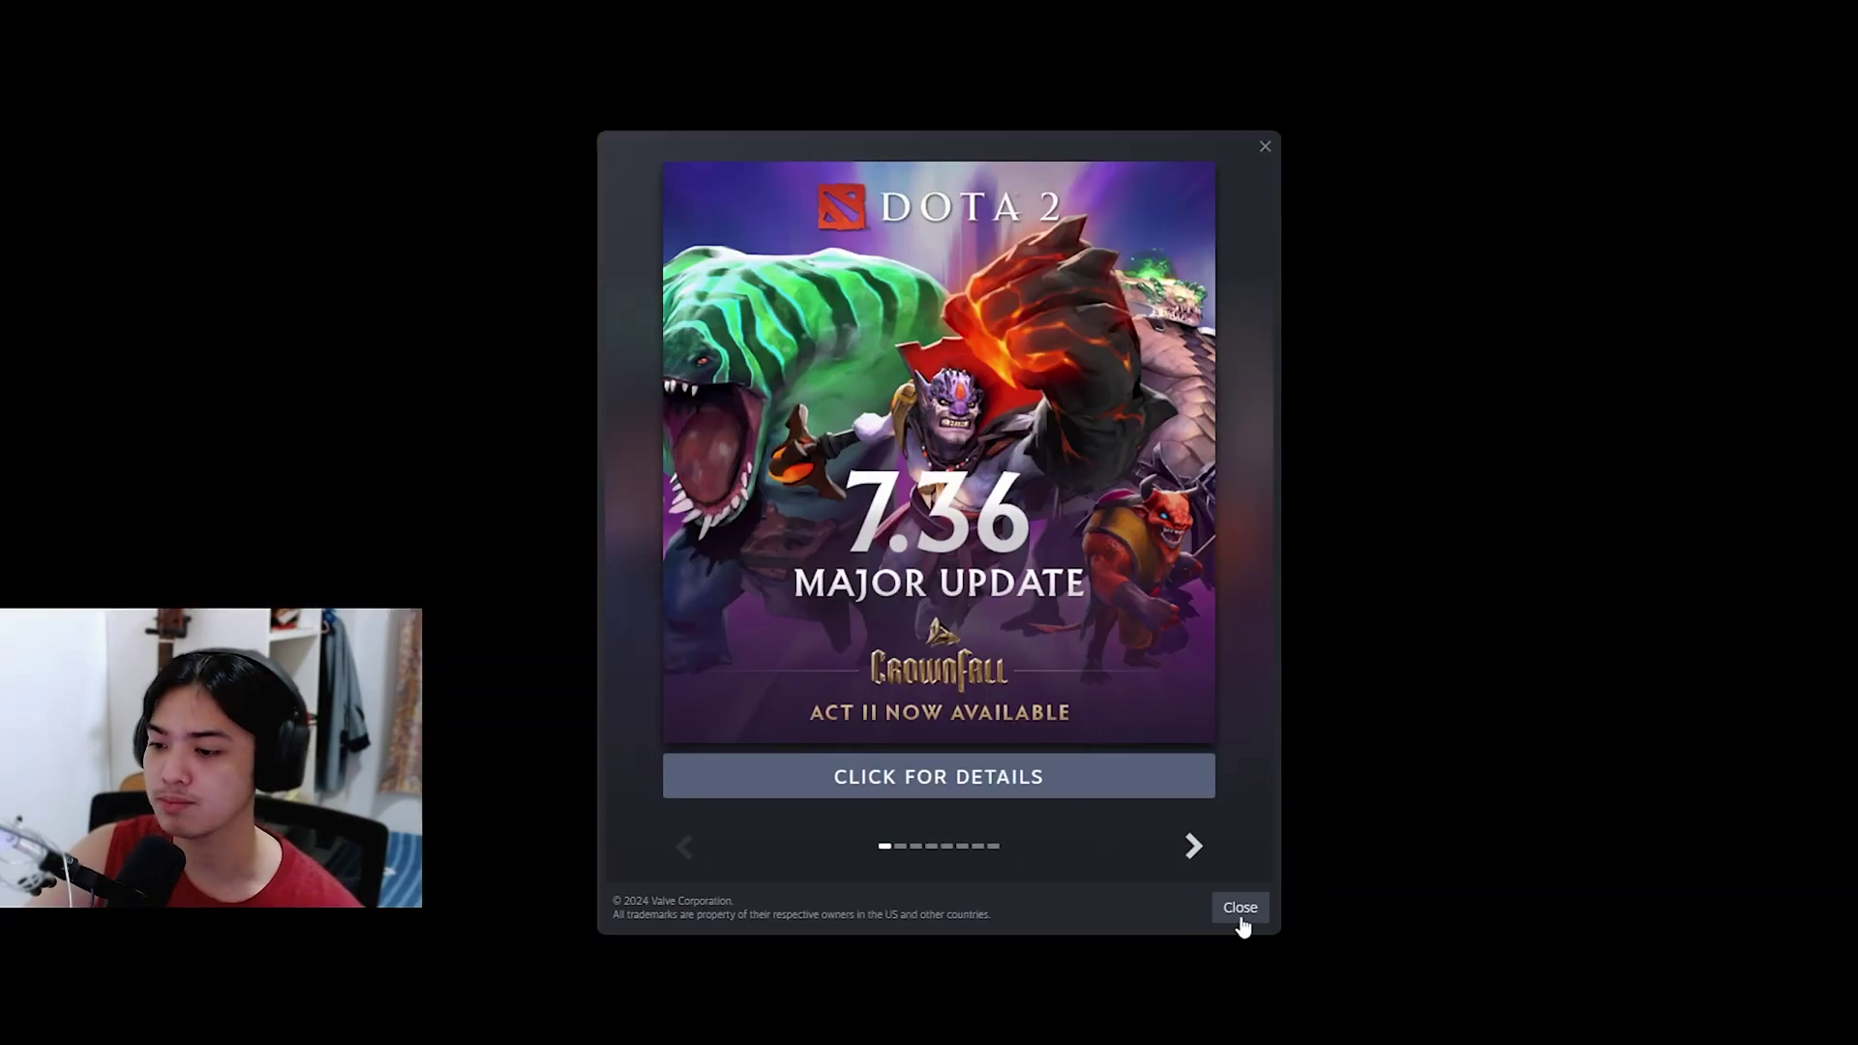
Step: Close the Dota 2 update popup and the Friends window
{"action": "left_click", "coordinate": [1243, 919]}
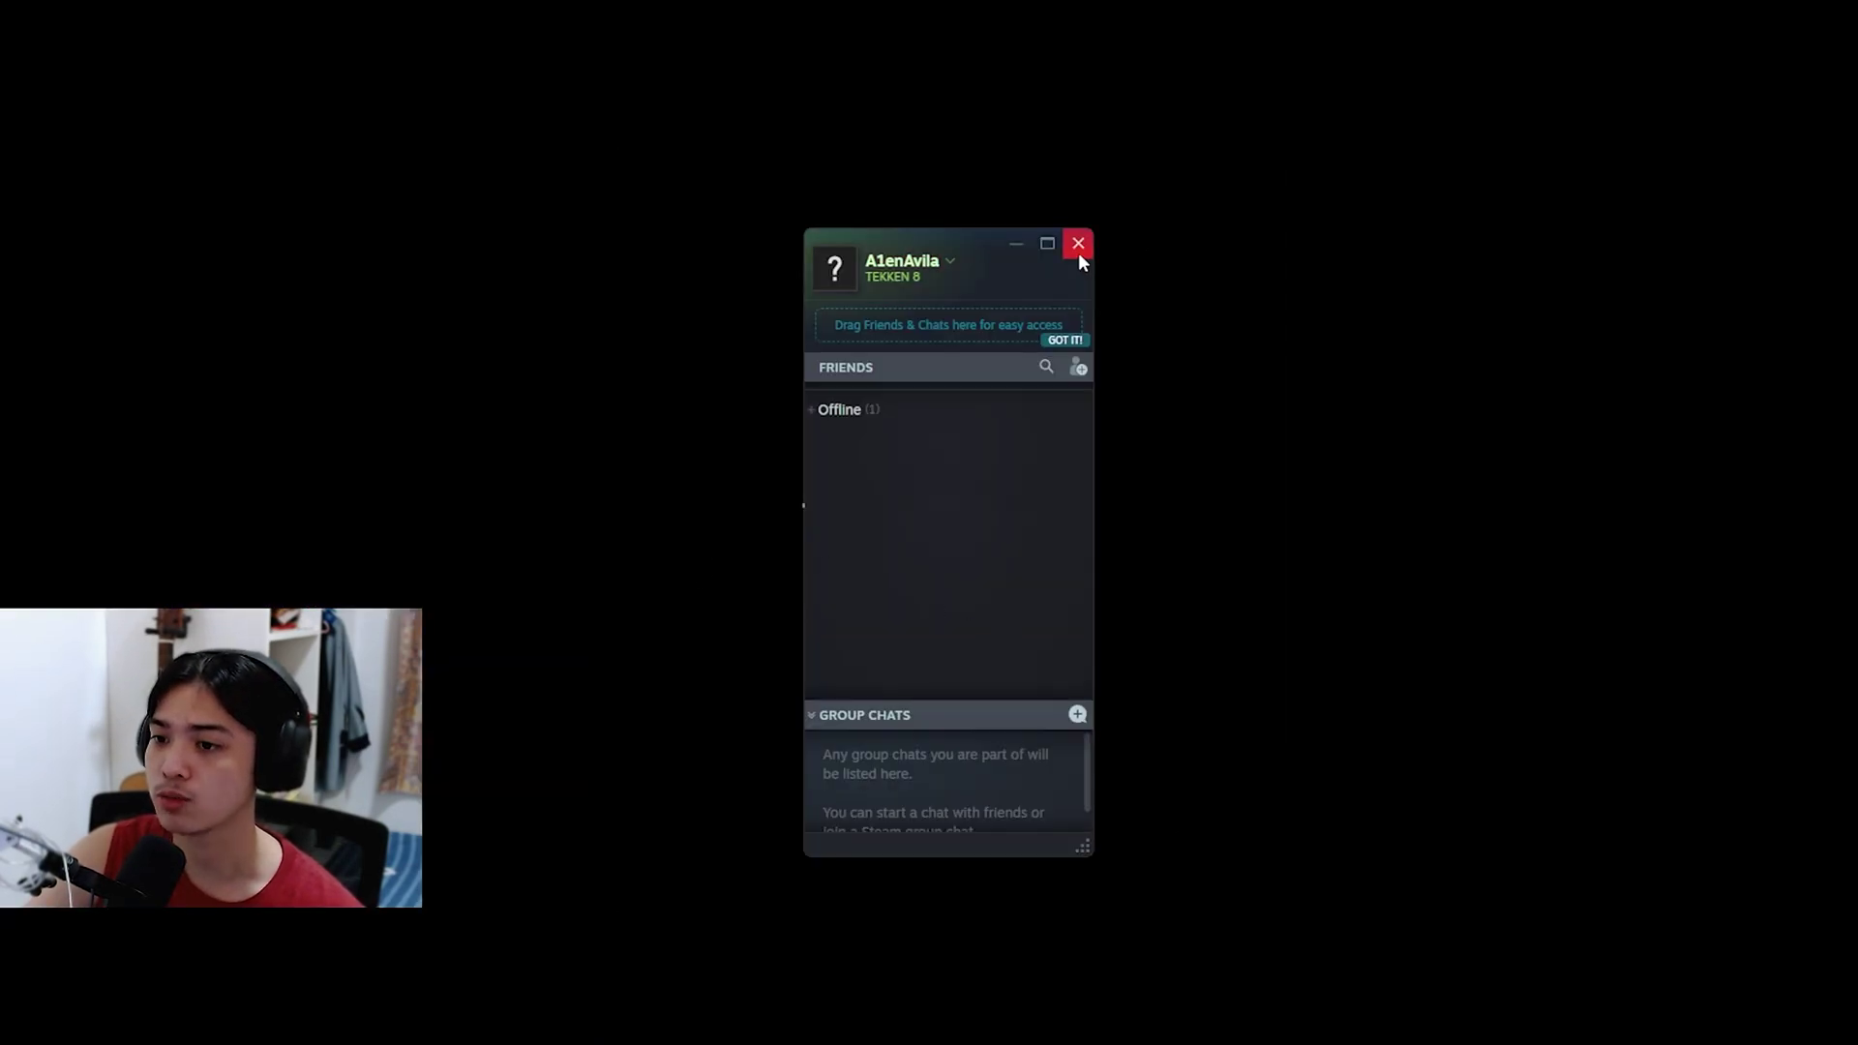
{"action": "left_click", "coordinate": [1077, 243]}
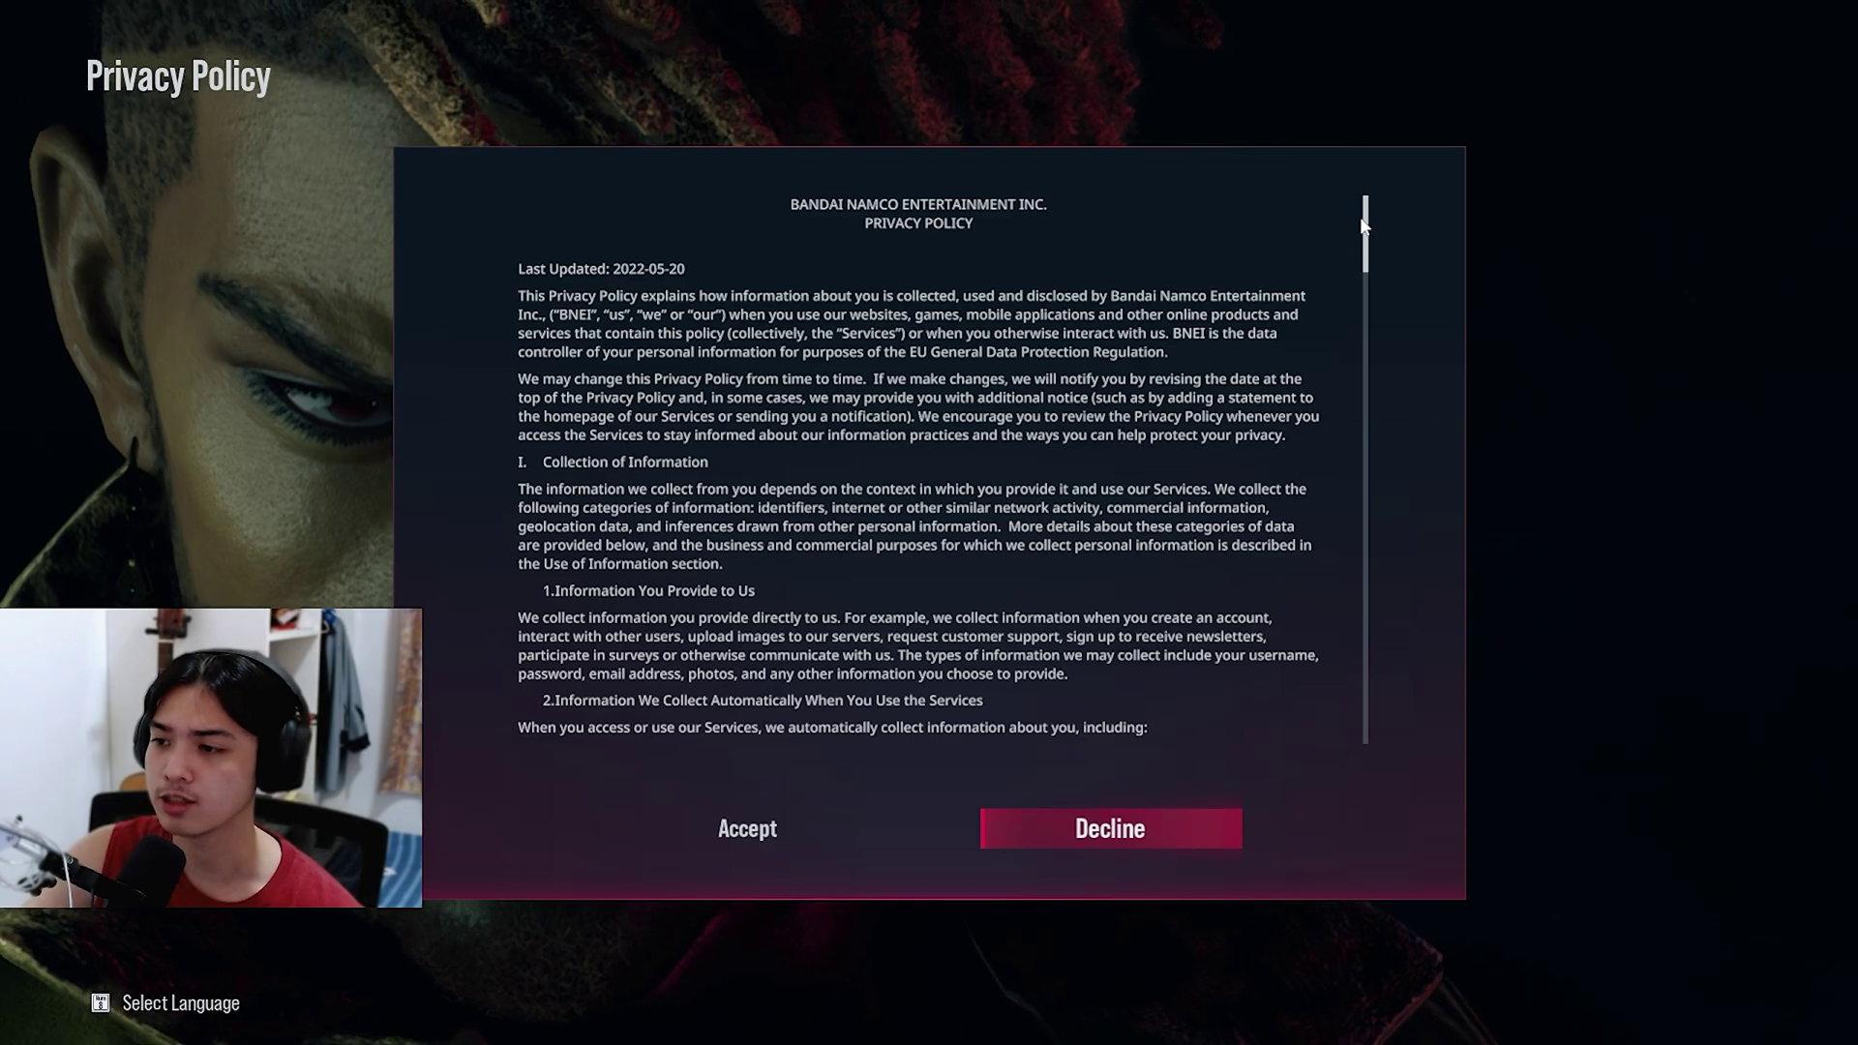
Step: Accept the privacy policy and user data handling terms, and dismiss the first-run notices
{"action": "left_click_drag", "start_coordinate": [1368, 220], "coordinate": [1426, 91]}
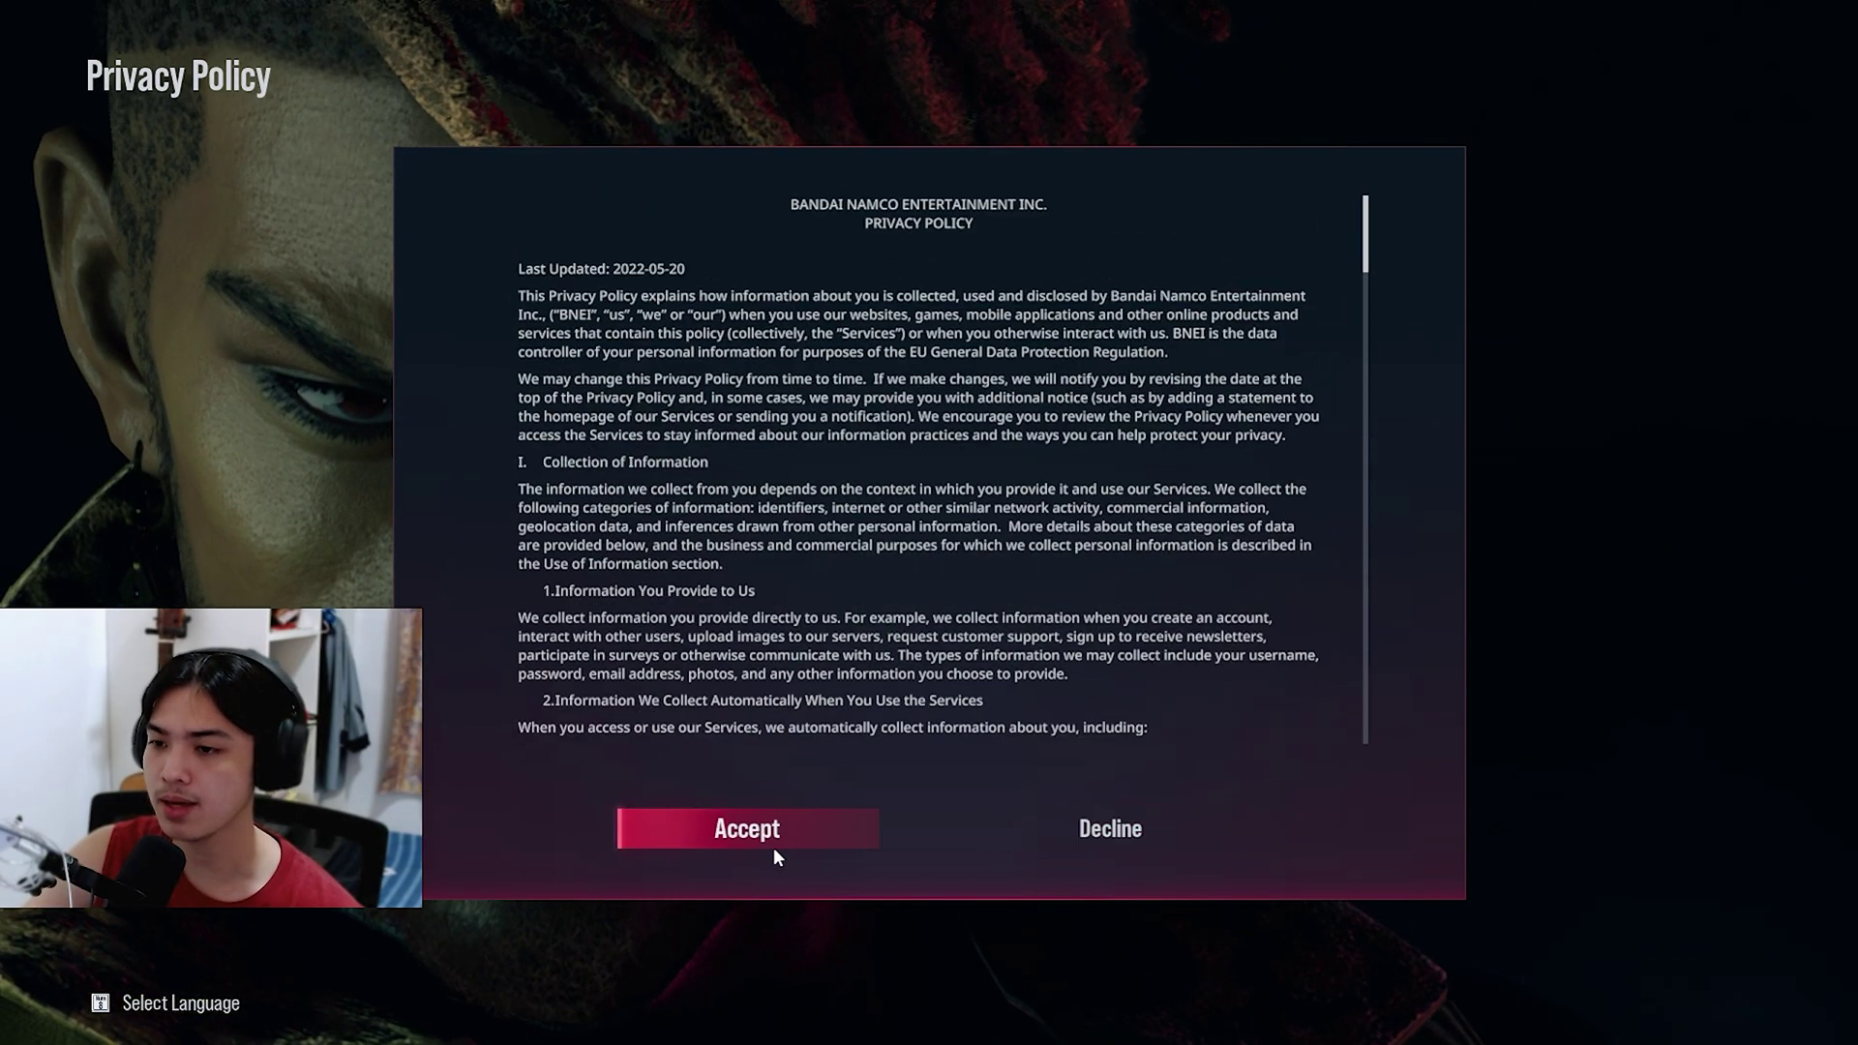
{"action": "key", "text": "Return"}
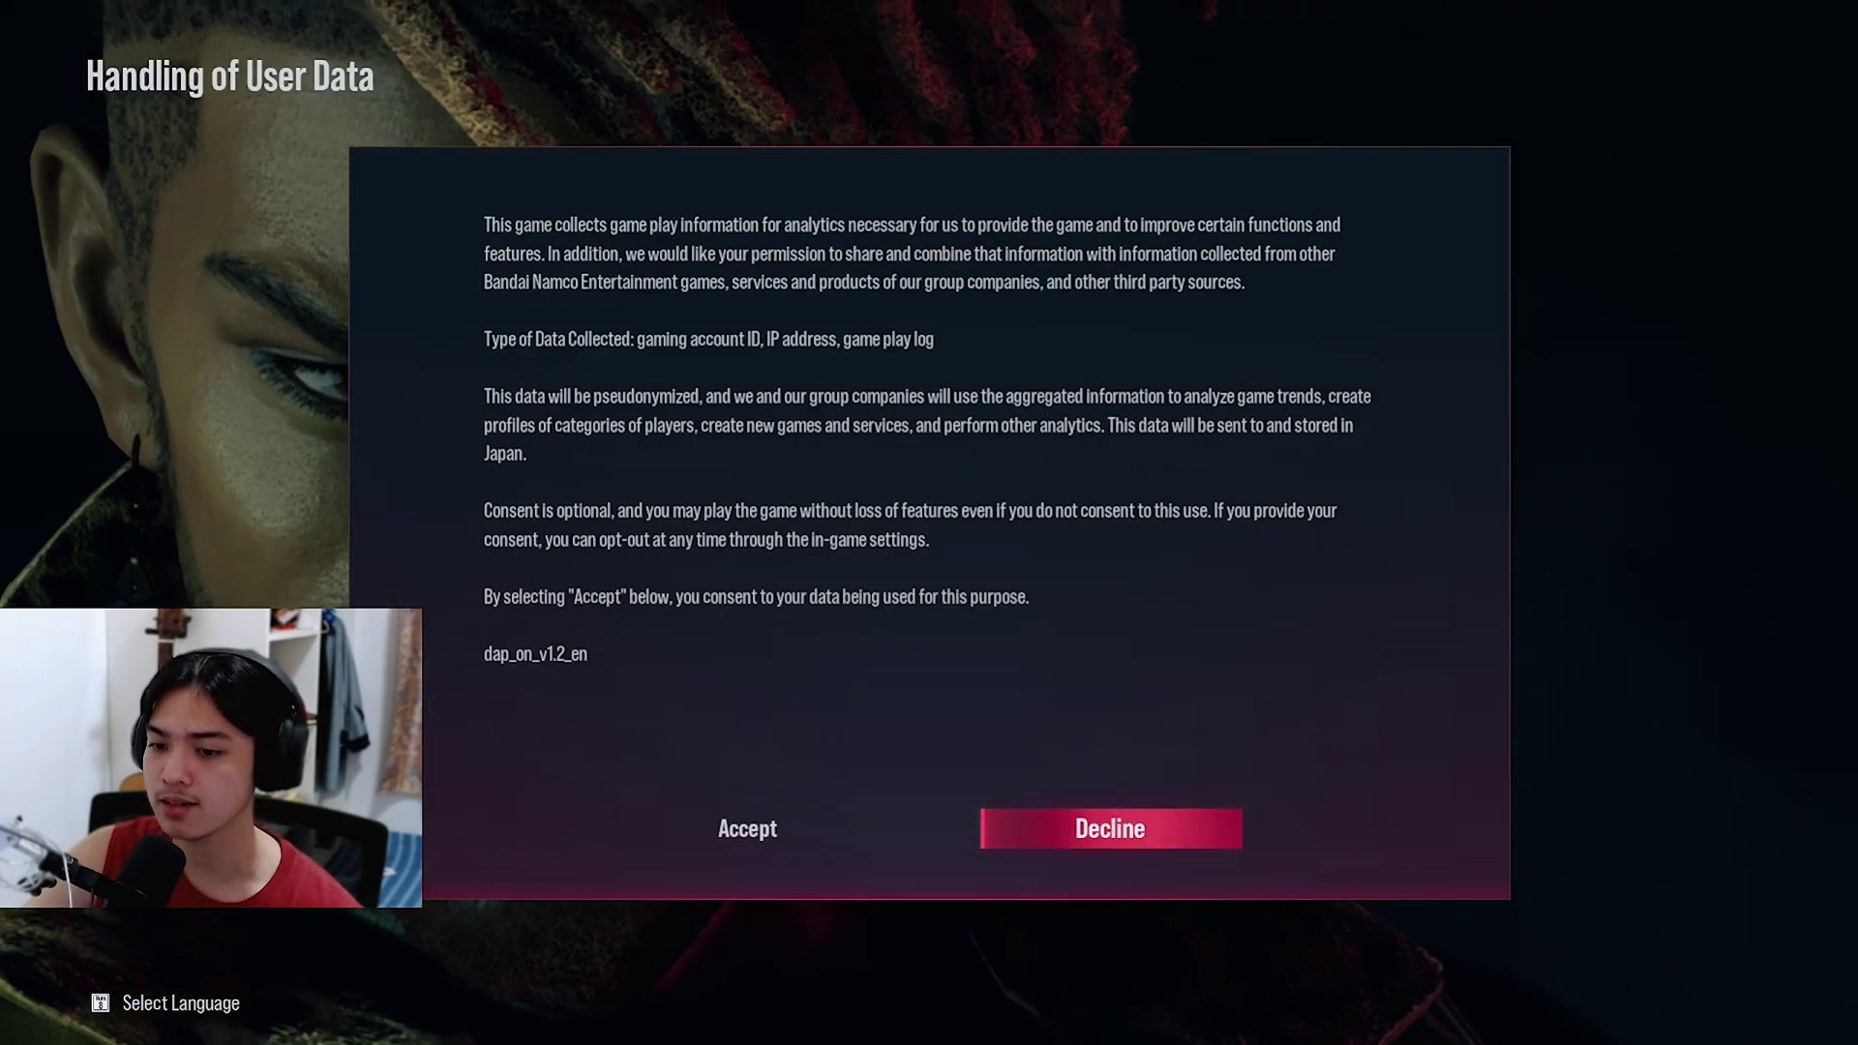
{"action": "key", "text": "Left"}
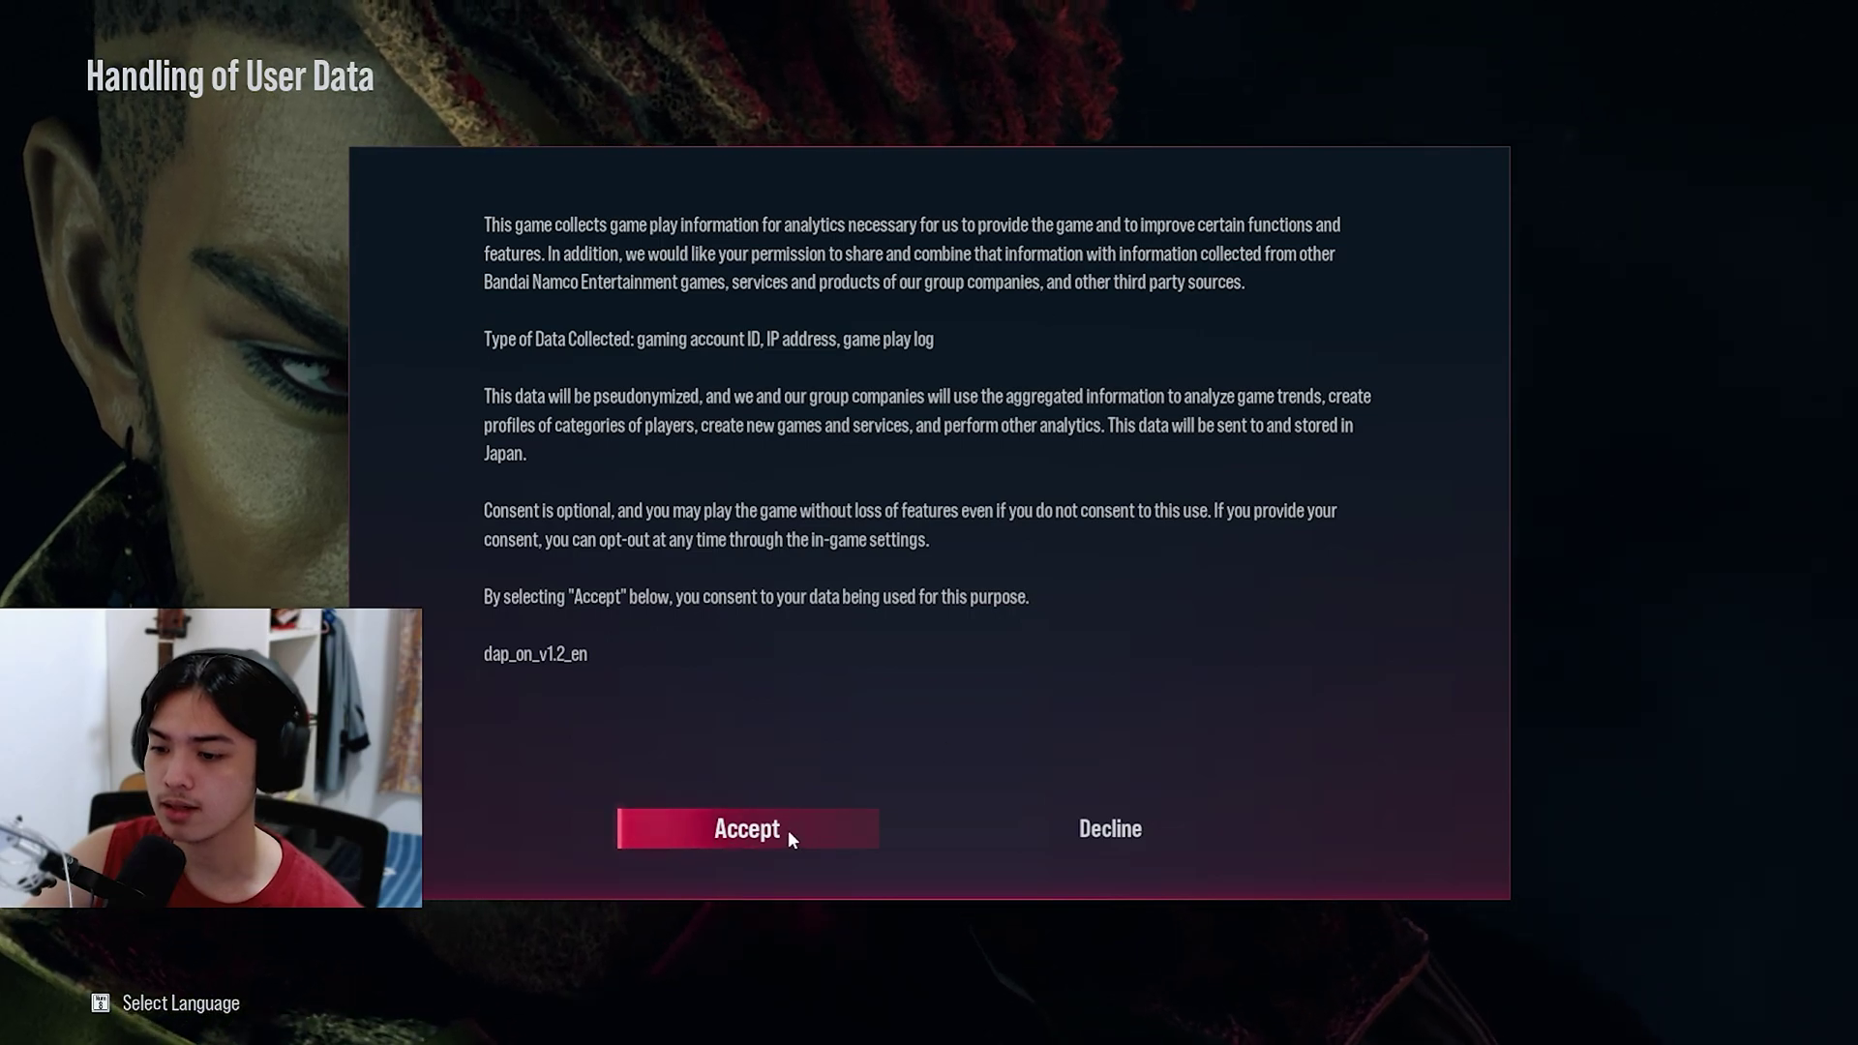
{"action": "left_click", "coordinate": [788, 828]}
{"action": "left_click", "coordinate": [875, 698]}
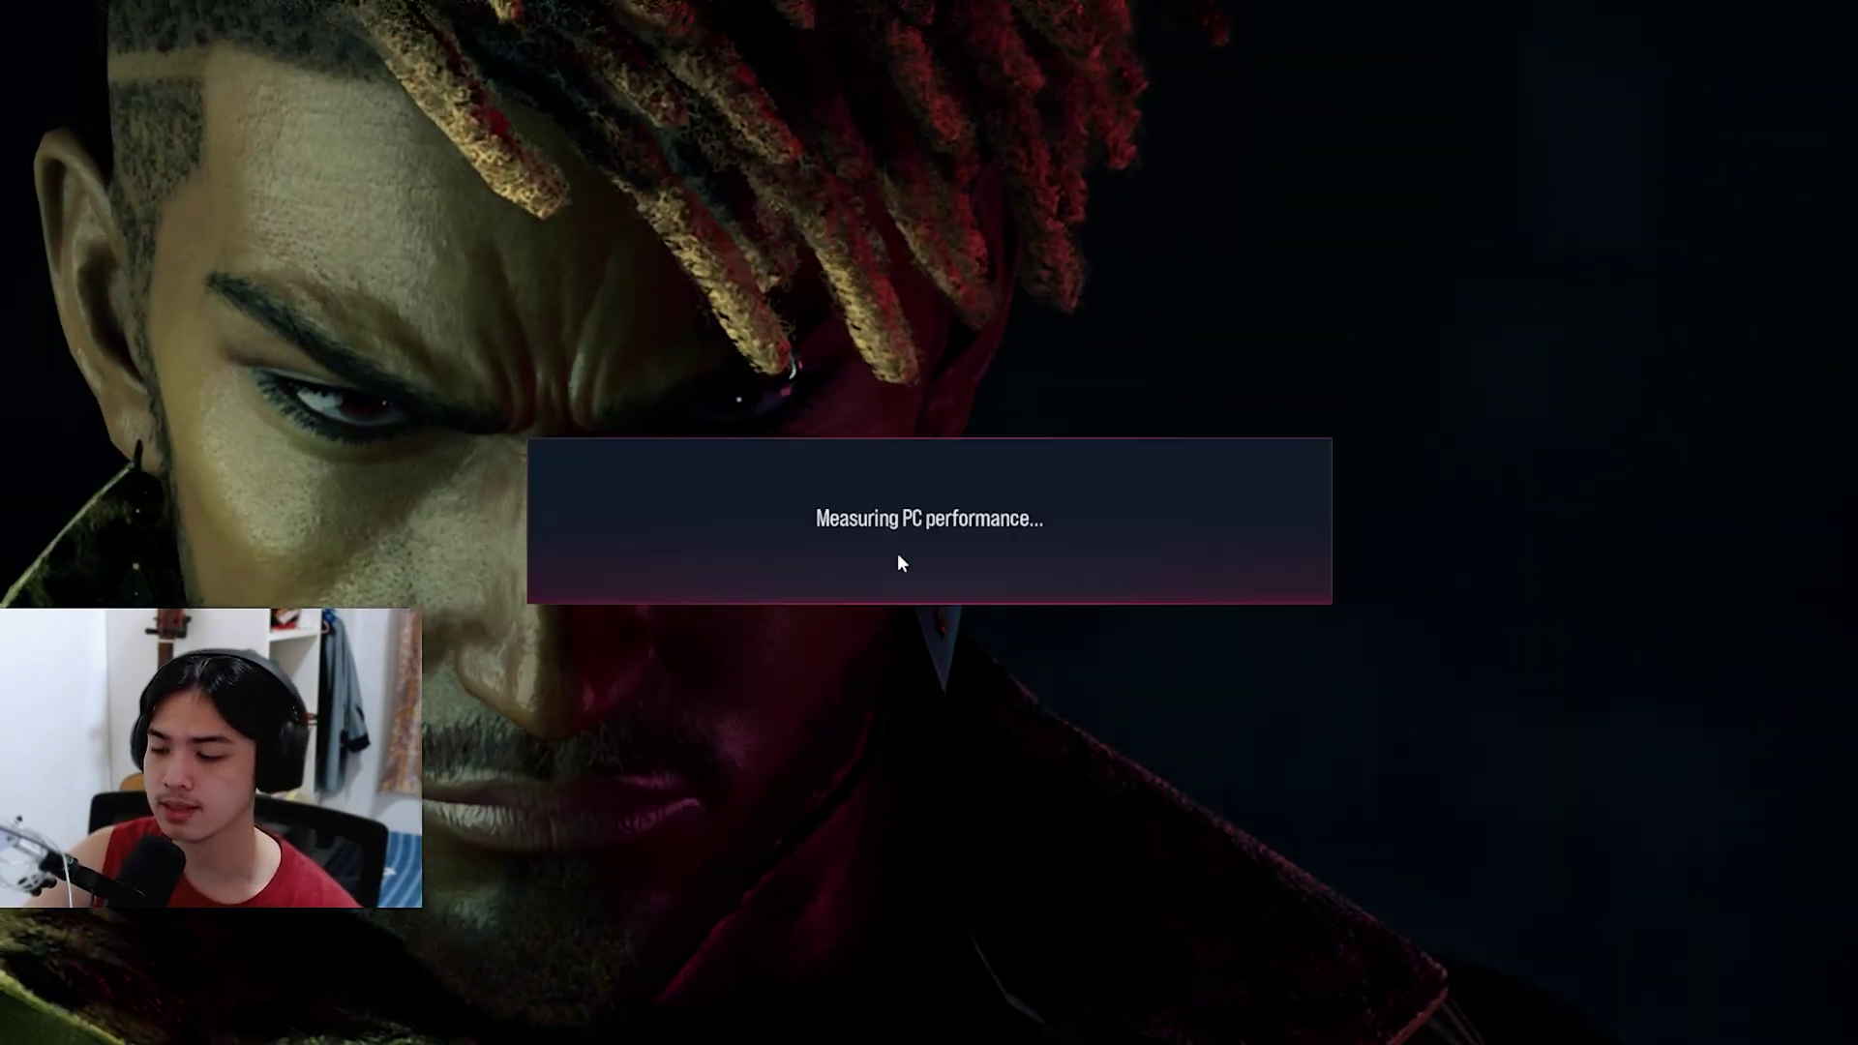
{"action": "left_click", "coordinate": [962, 582]}
{"action": "left_click", "coordinate": [939, 722]}
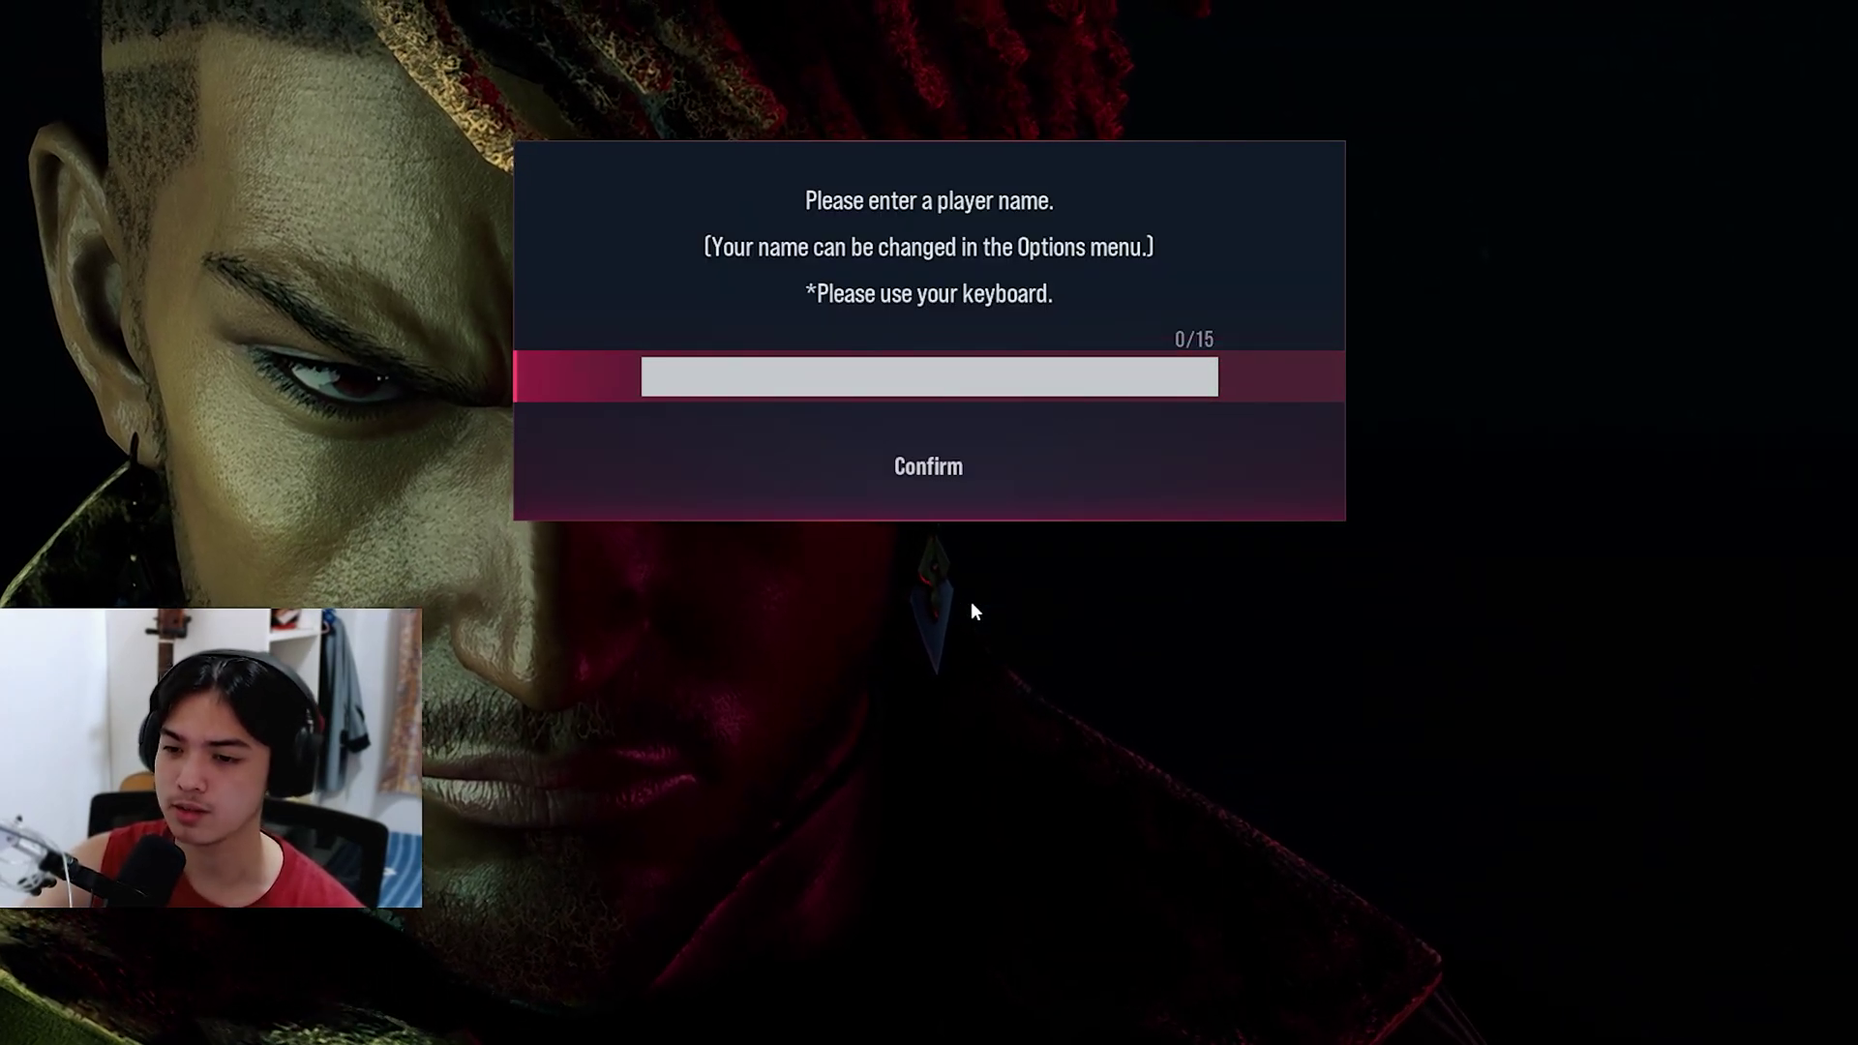
Step: Register a new player name and close the registration-complete message
{"action": "left_click", "coordinate": [926, 396]}
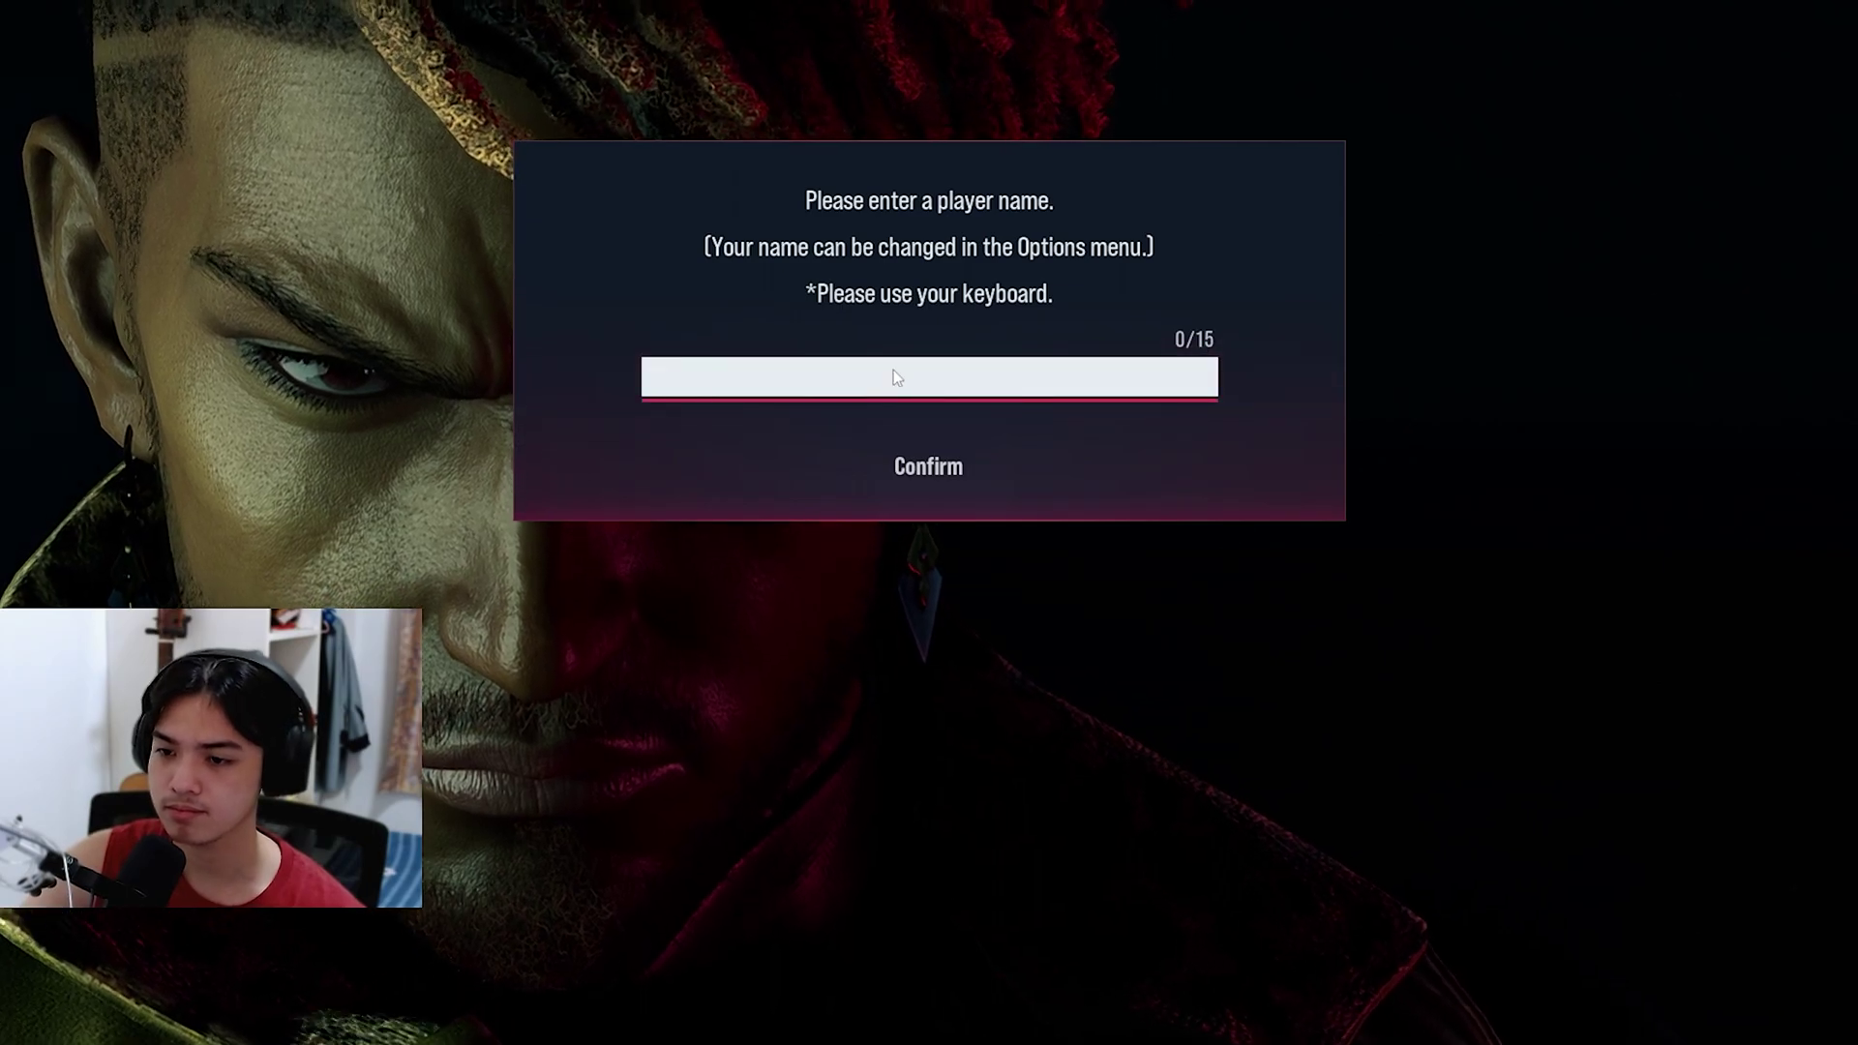
{"action": "type", "text": "t.tv/A1enAvila"}
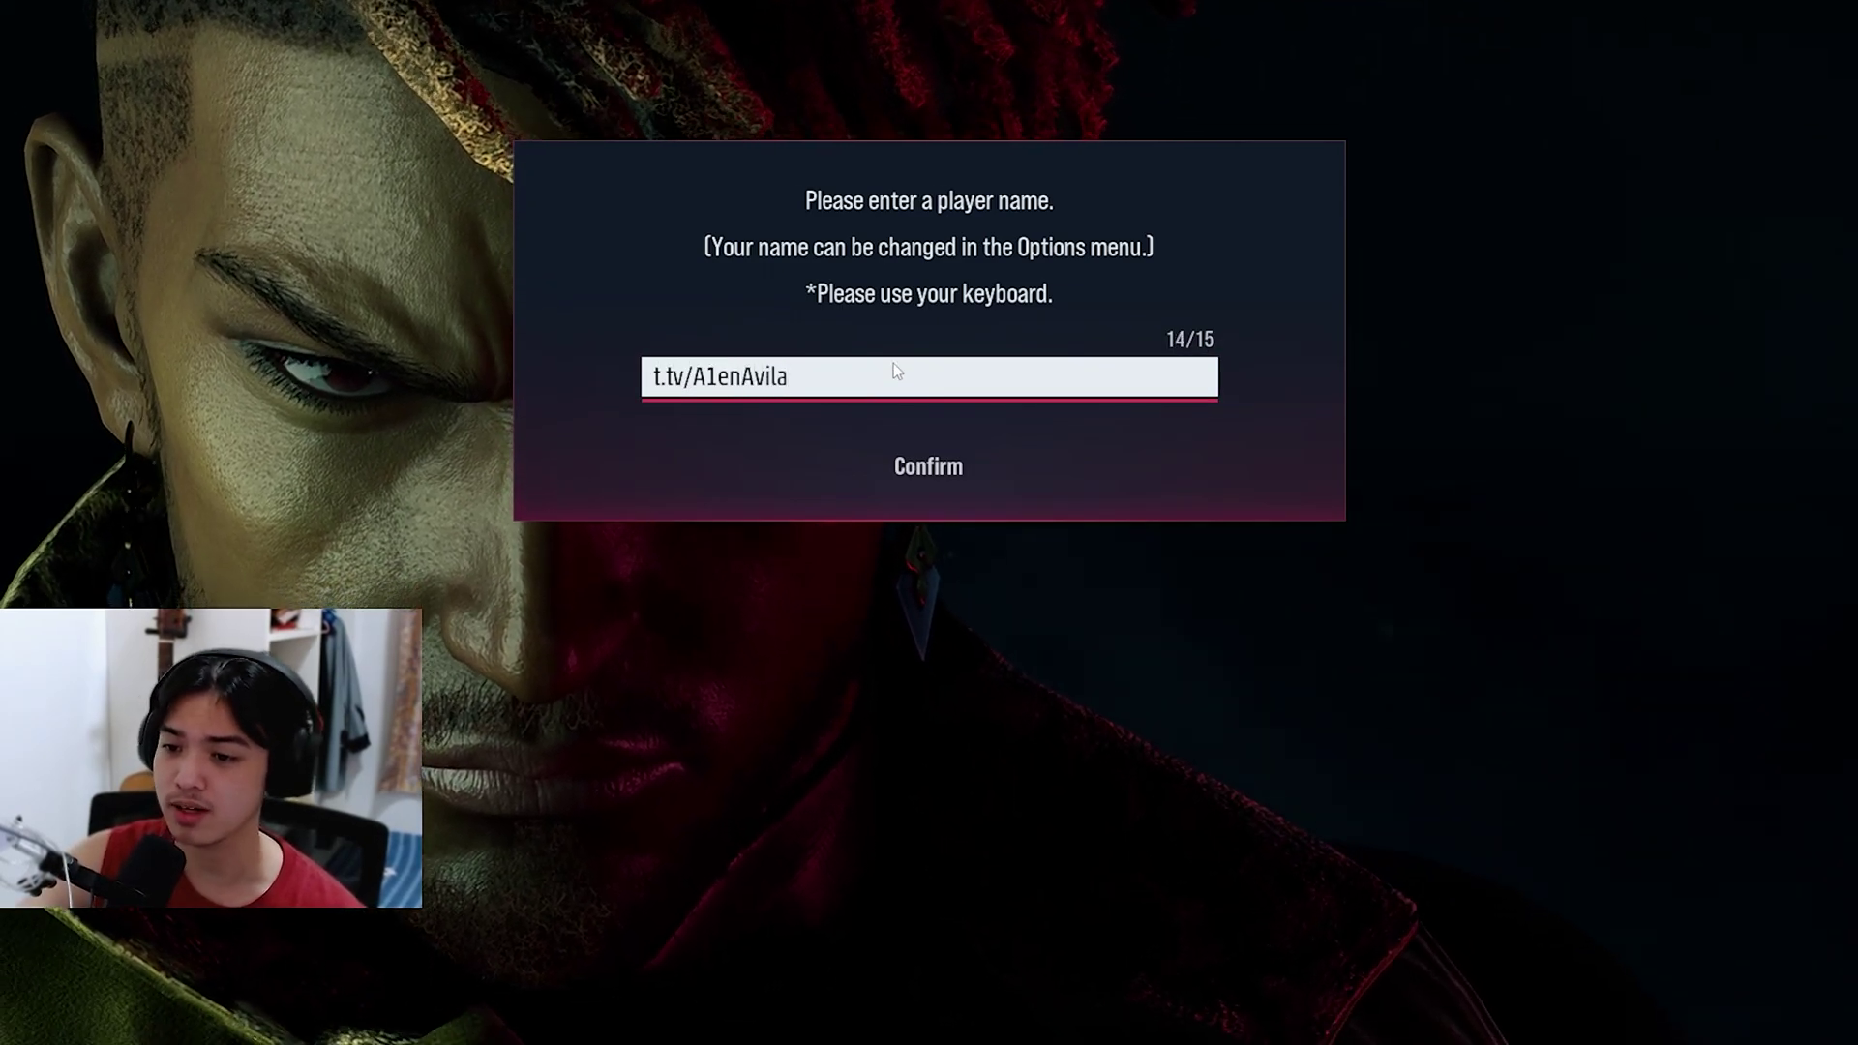
{"action": "key", "text": "Return"}
{"action": "left_click", "coordinate": [939, 467]}
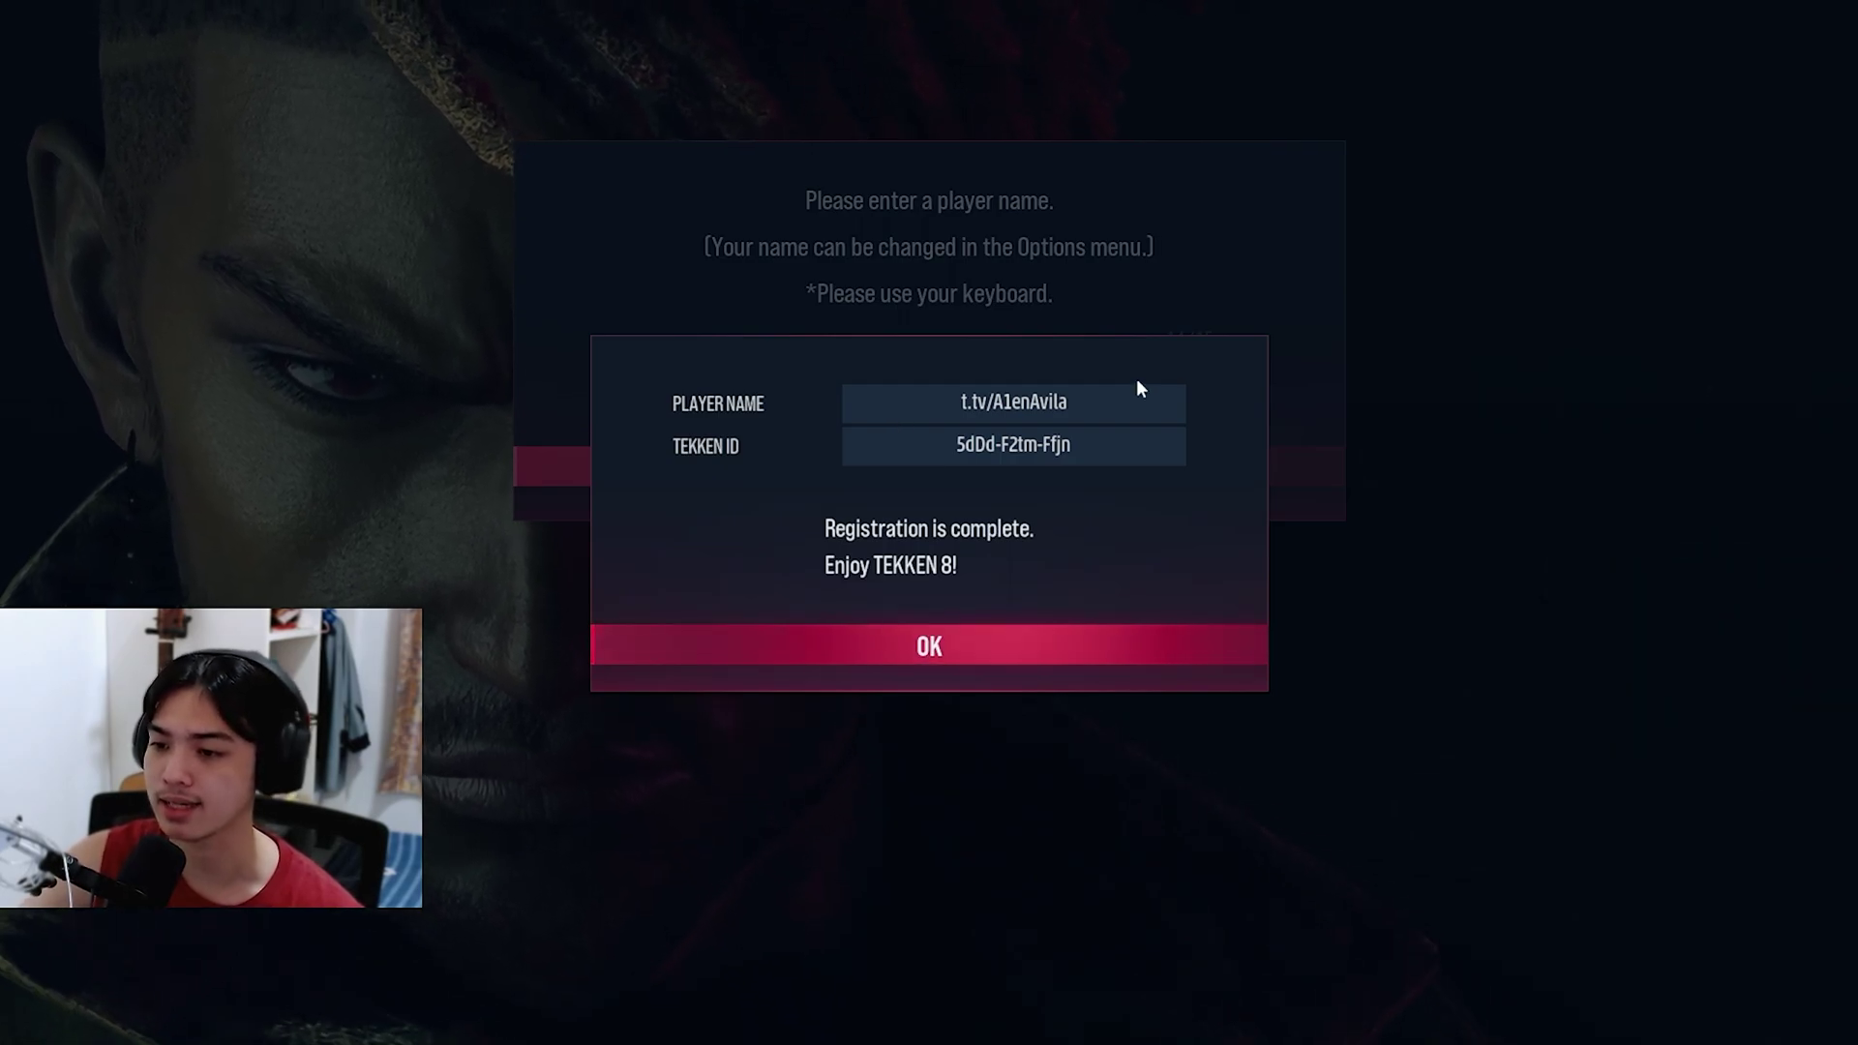
{"action": "left_click", "coordinate": [1036, 644]}
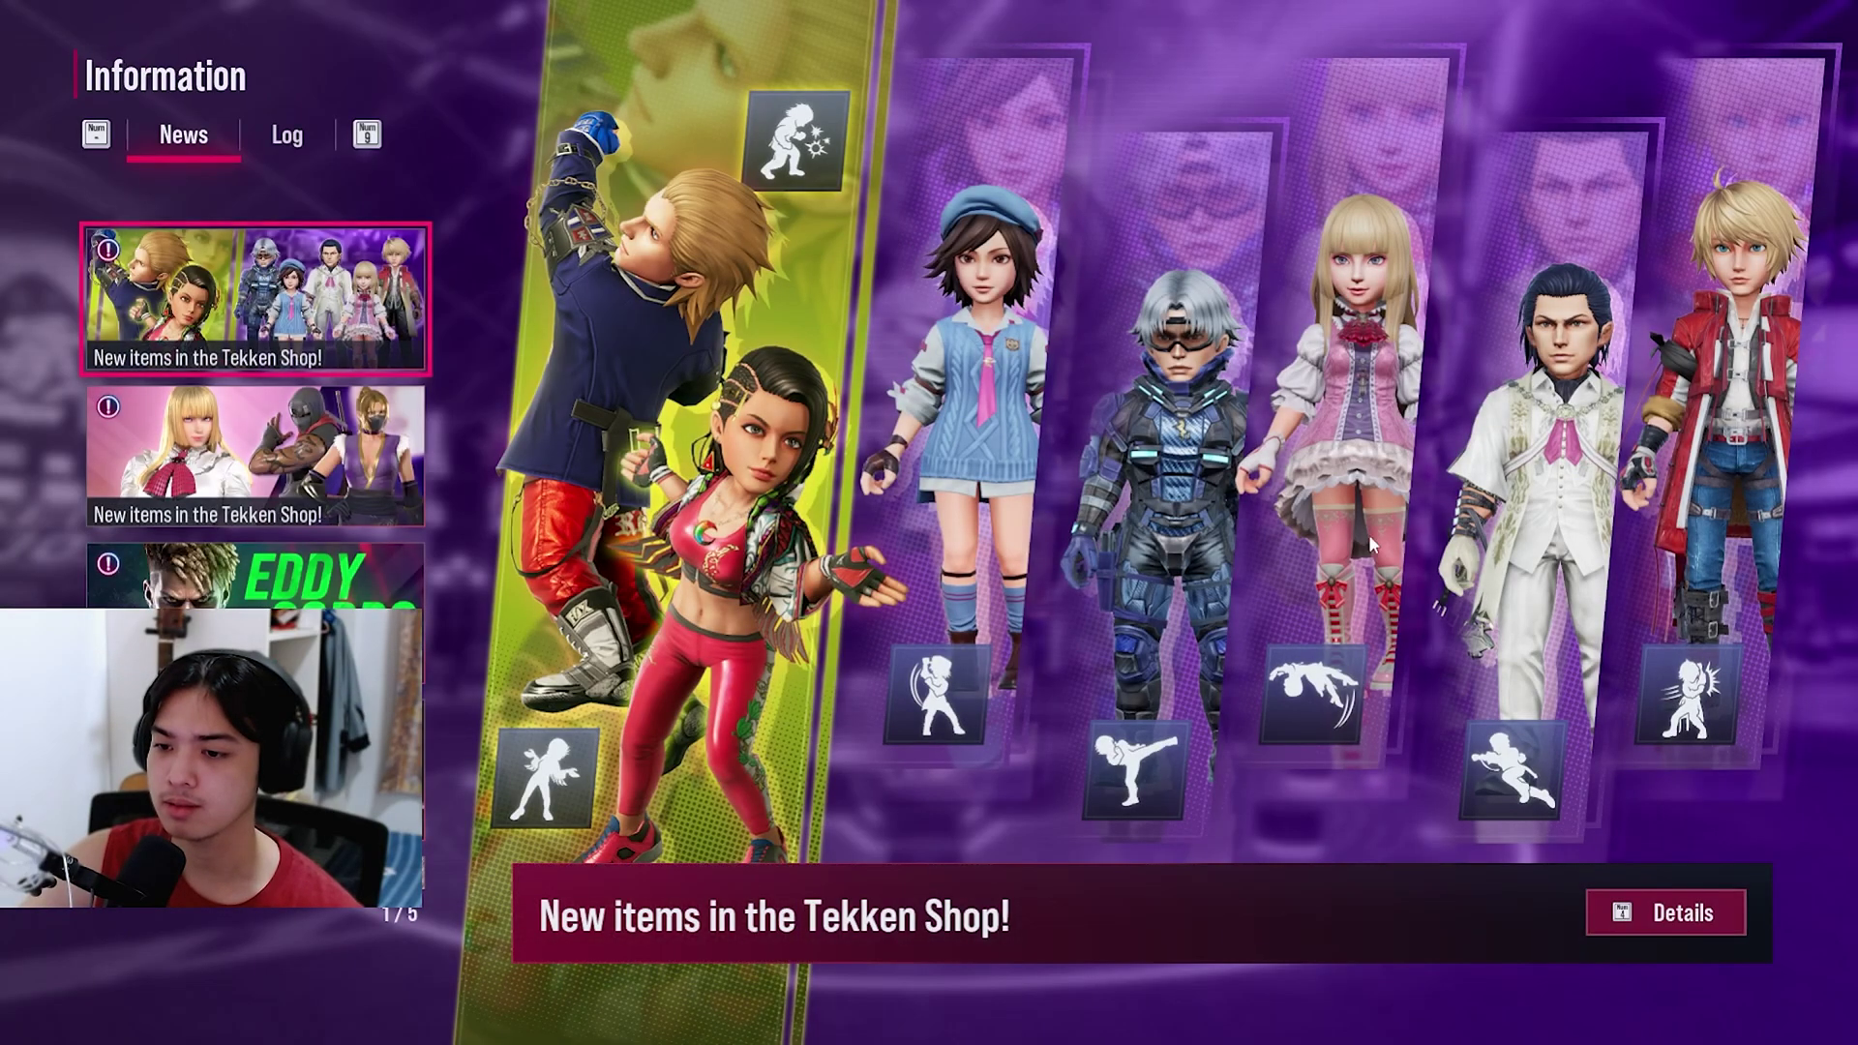
Step: Switch the news panel to its Log tab, close it, and accept the ESRB patch notice
{"action": "scroll", "coordinate": [327, 487], "scroll_direction": "down", "scroll_amount": 1}
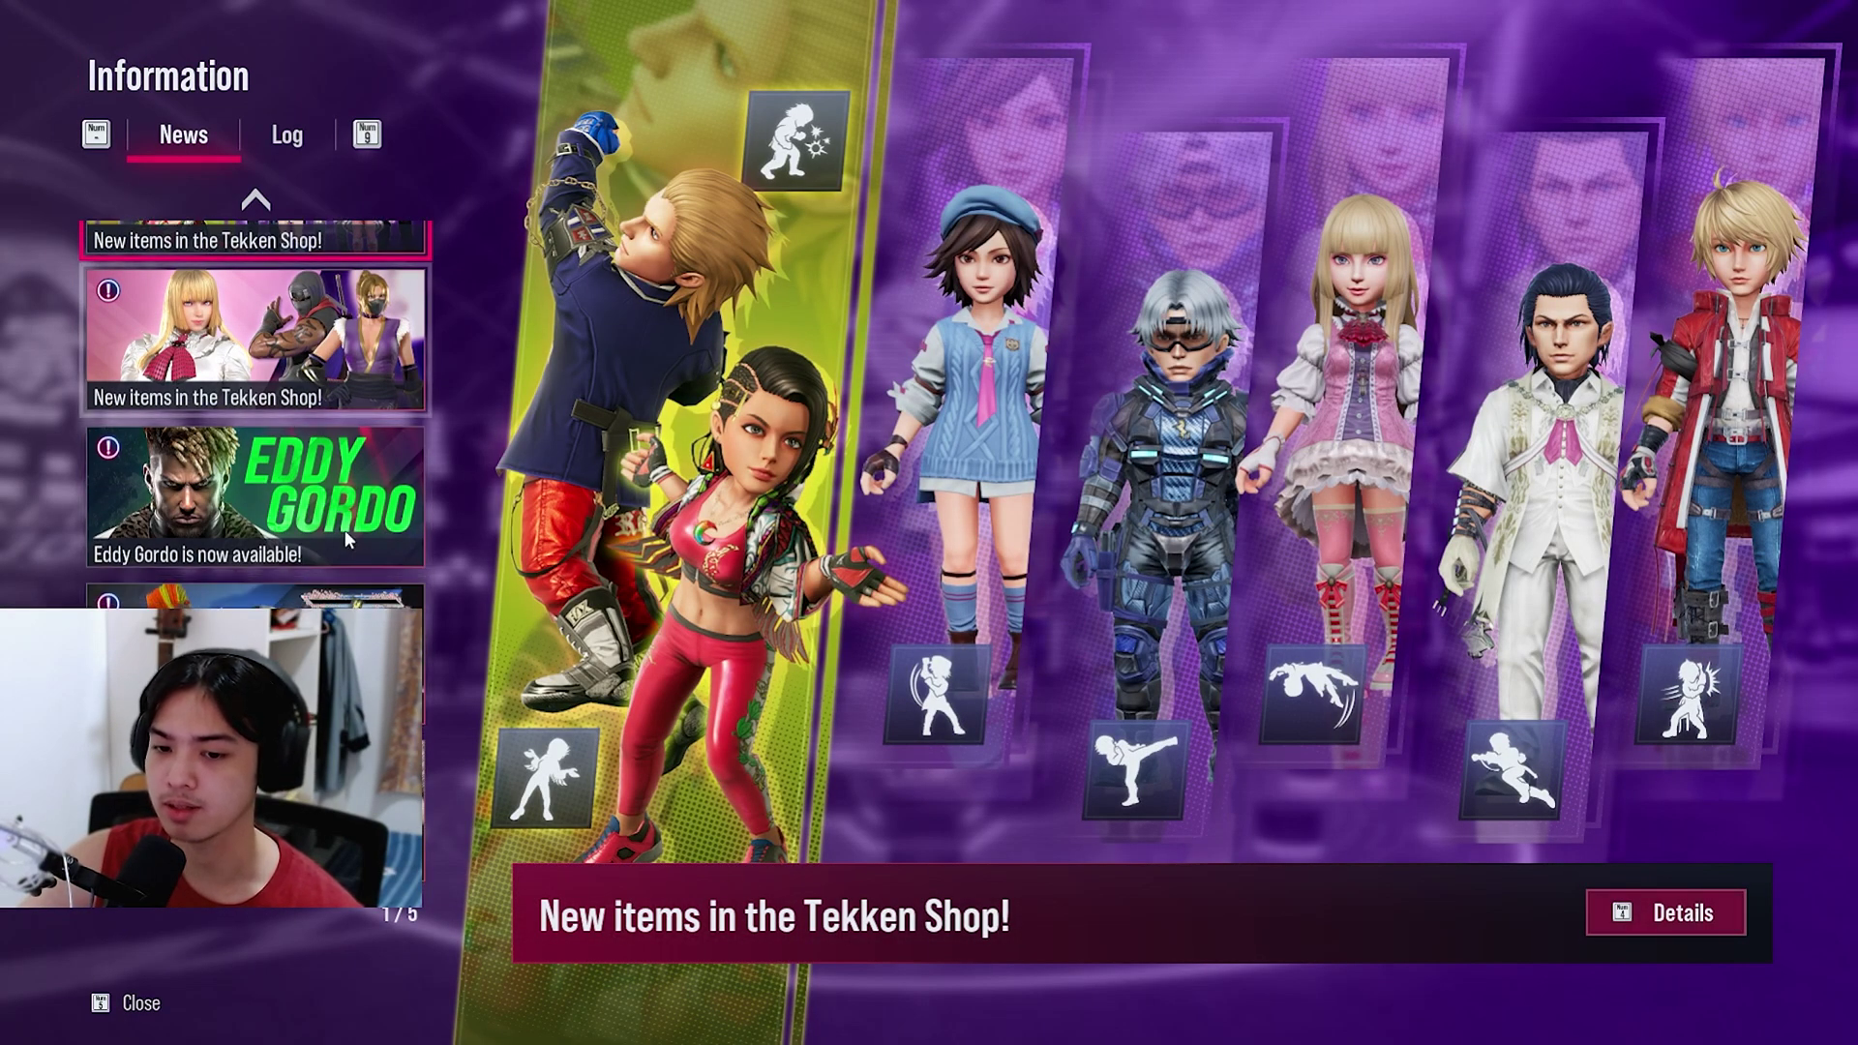
{"action": "left_click", "coordinate": [293, 136]}
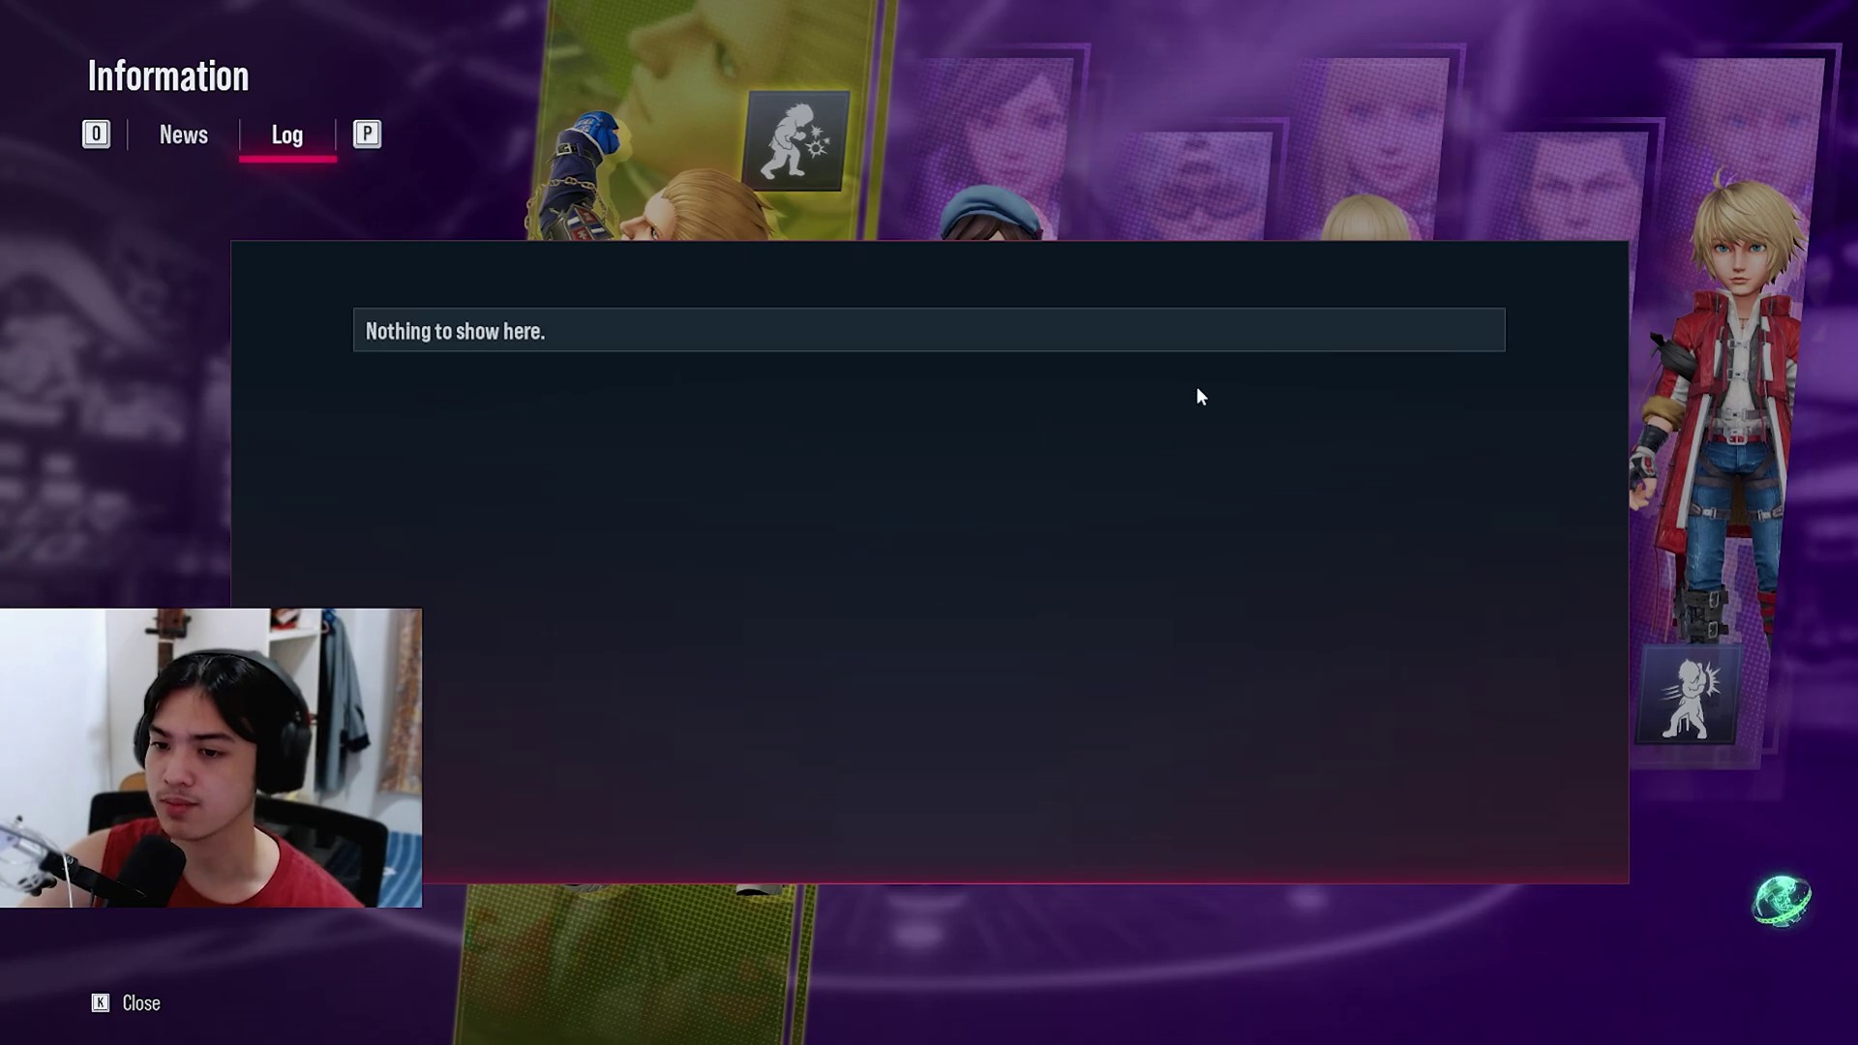
{"action": "key", "text": "k"}
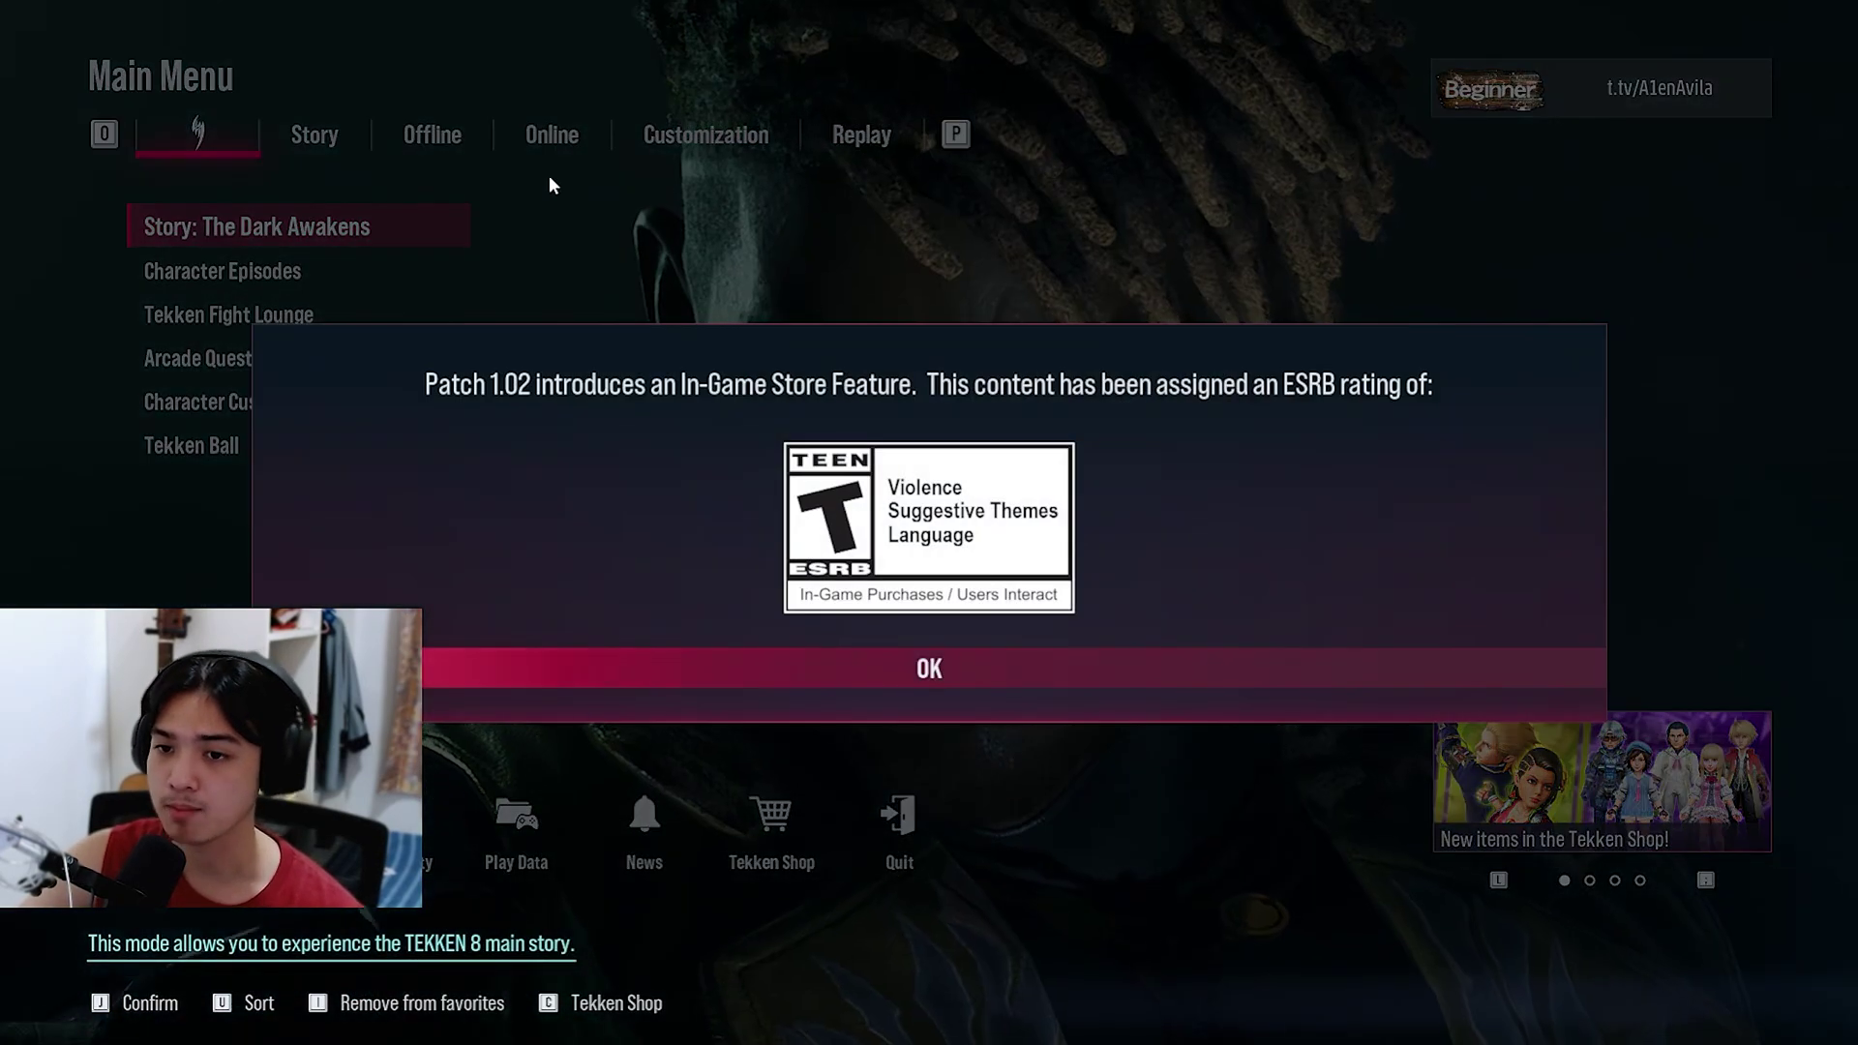
{"action": "left_click", "coordinate": [938, 663]}
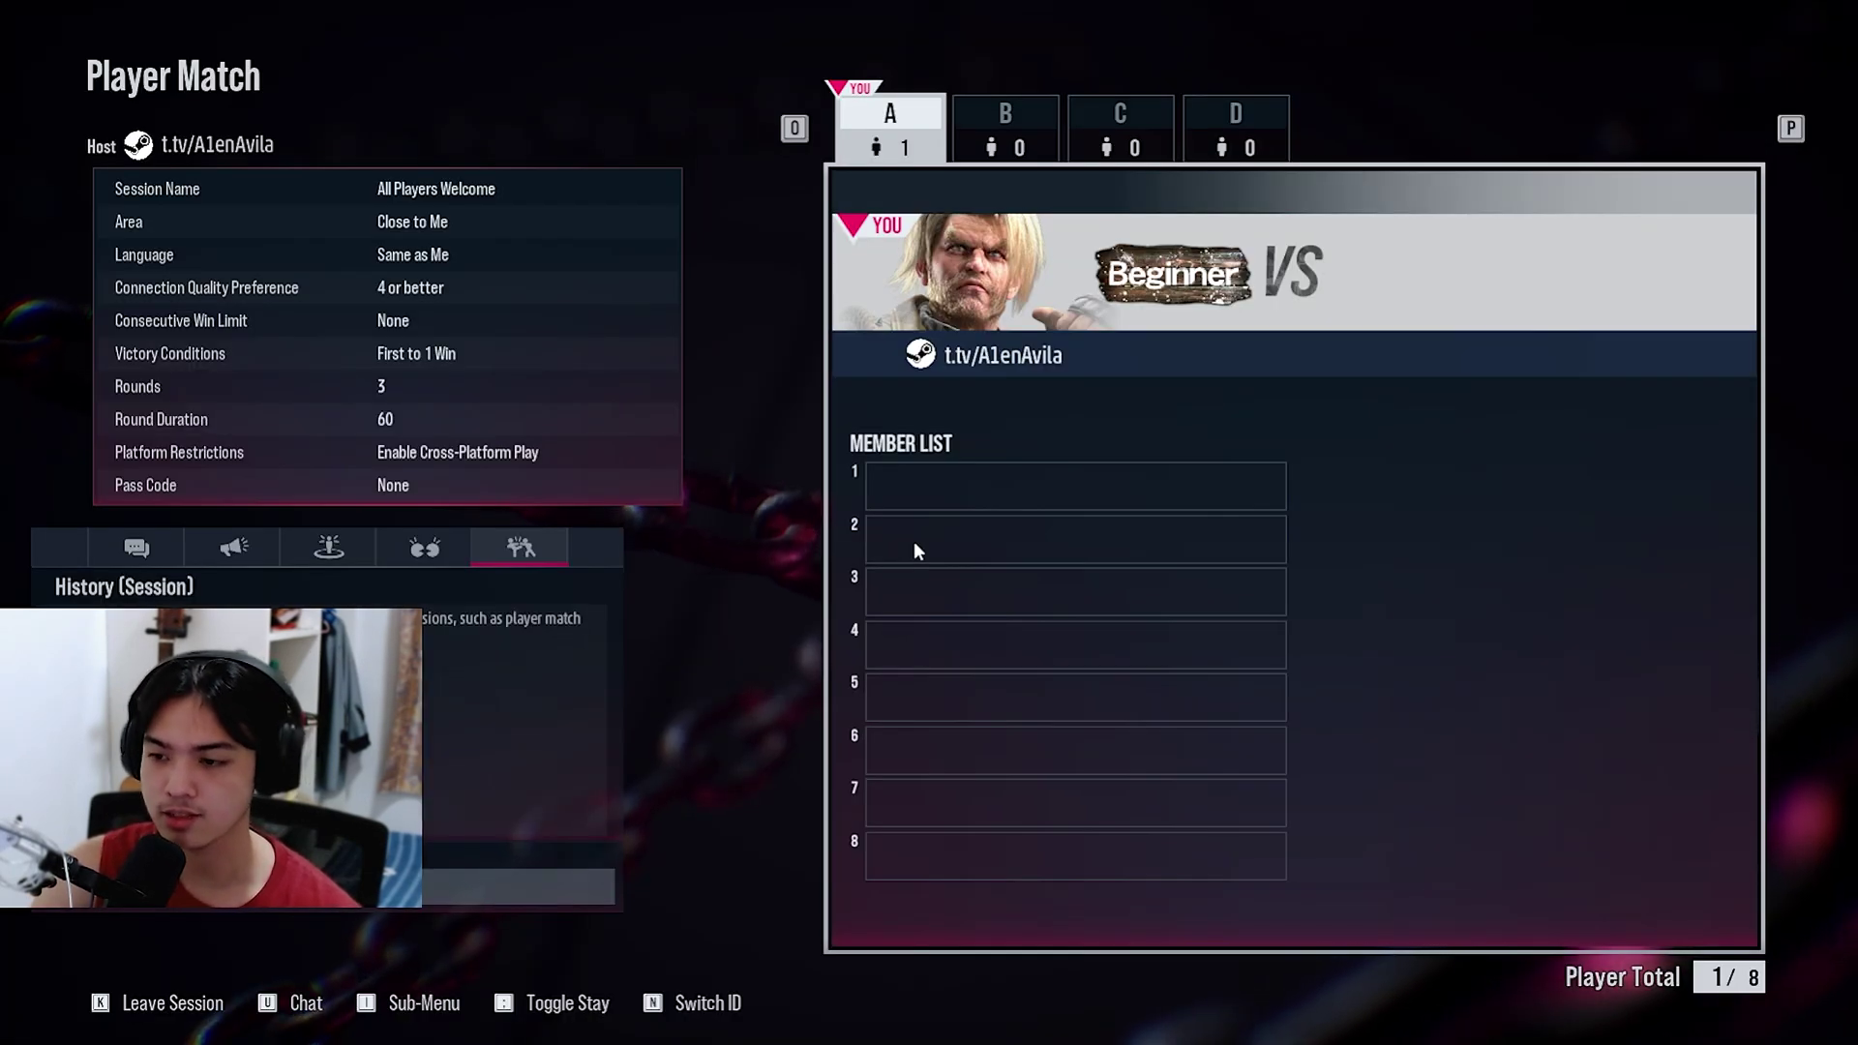
Step: From an empty member slot in the Player Match lobby, view invitable Steam friends, then return
{"action": "left_click", "coordinate": [917, 550]}
{"action": "left_click", "coordinate": [917, 549]}
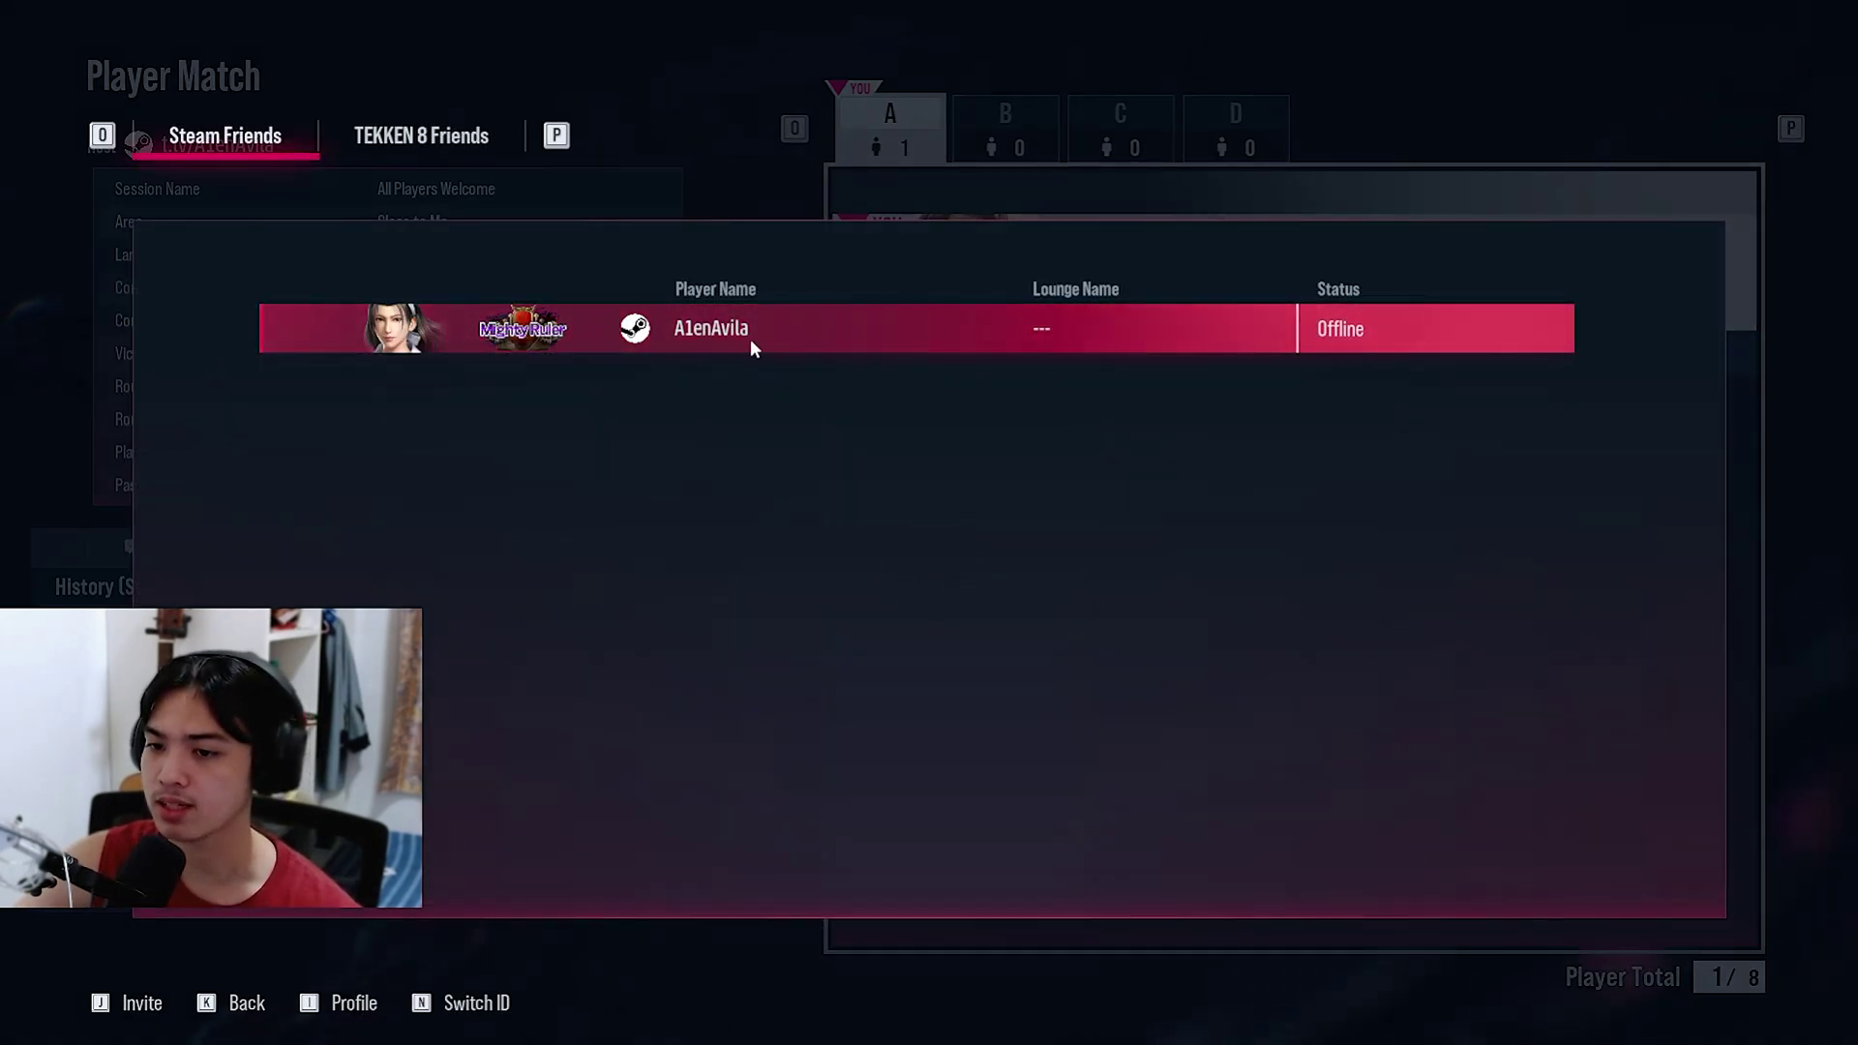
{"action": "key", "text": "k"}
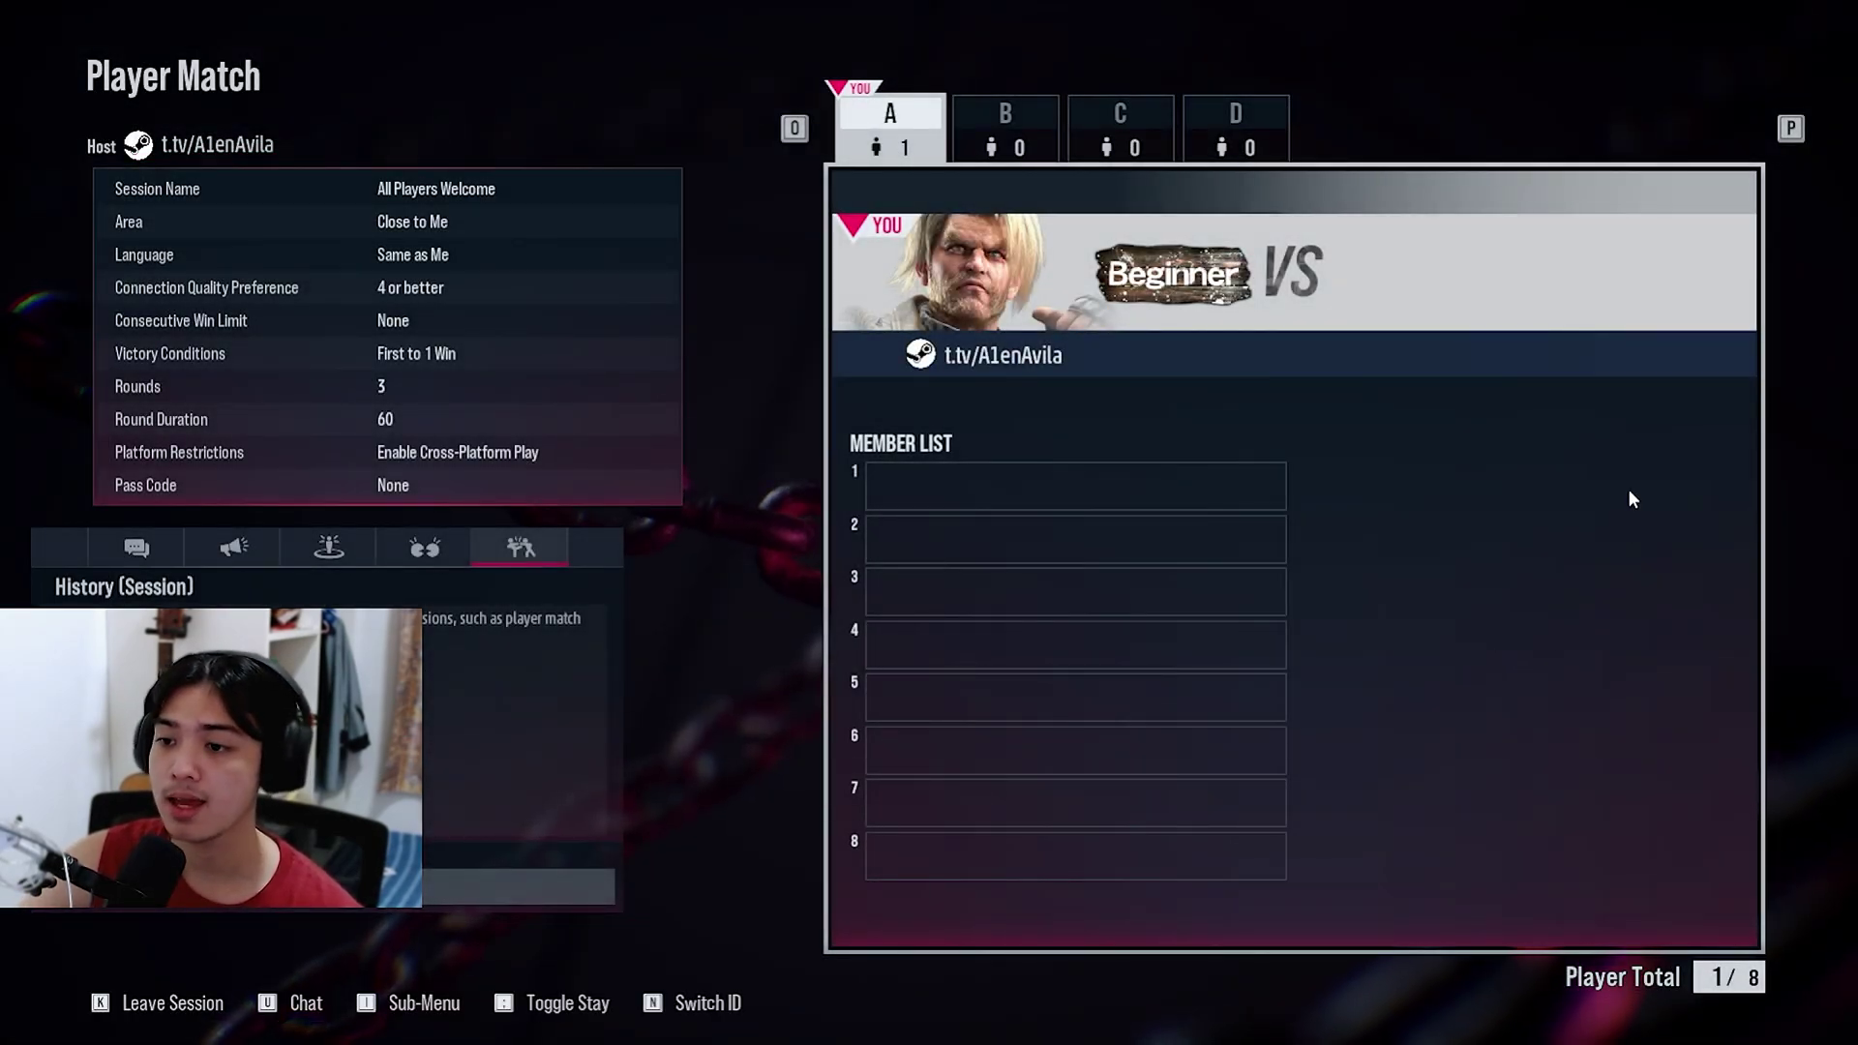